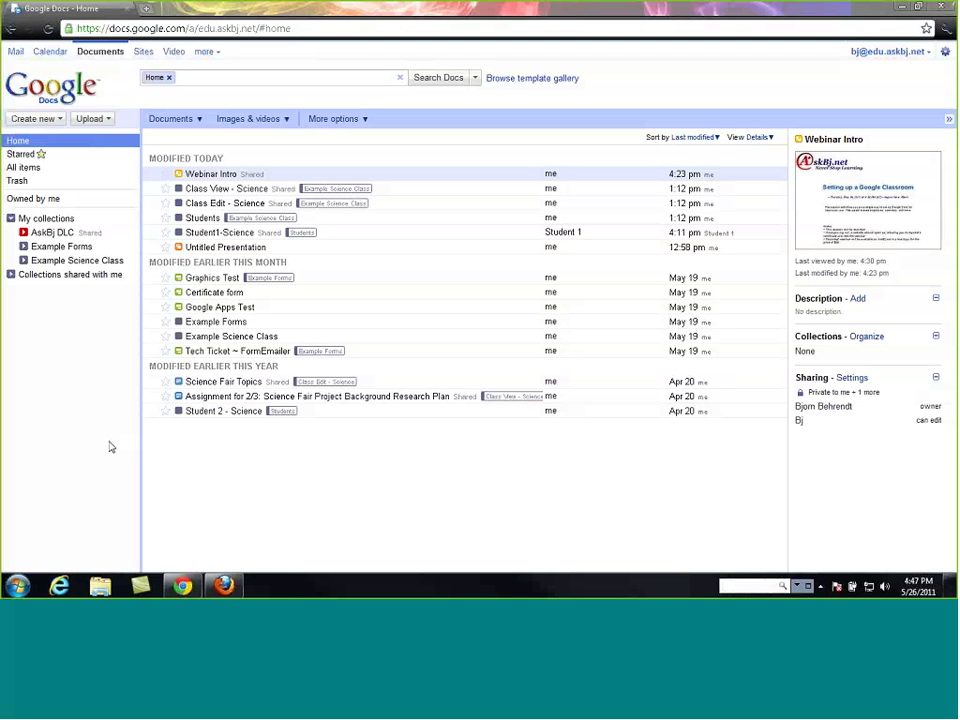
Step: Open the mail inbox, look it over, and return to the documents list
{"action": "left_click", "coordinate": [16, 51]}
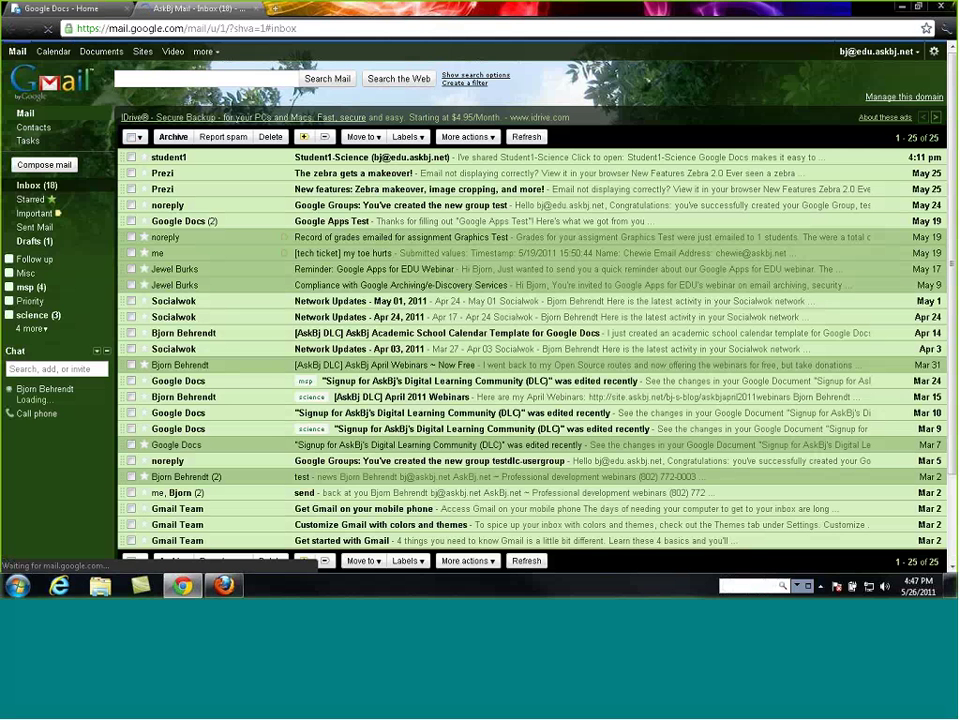
{"action": "left_click", "coordinate": [97, 61]}
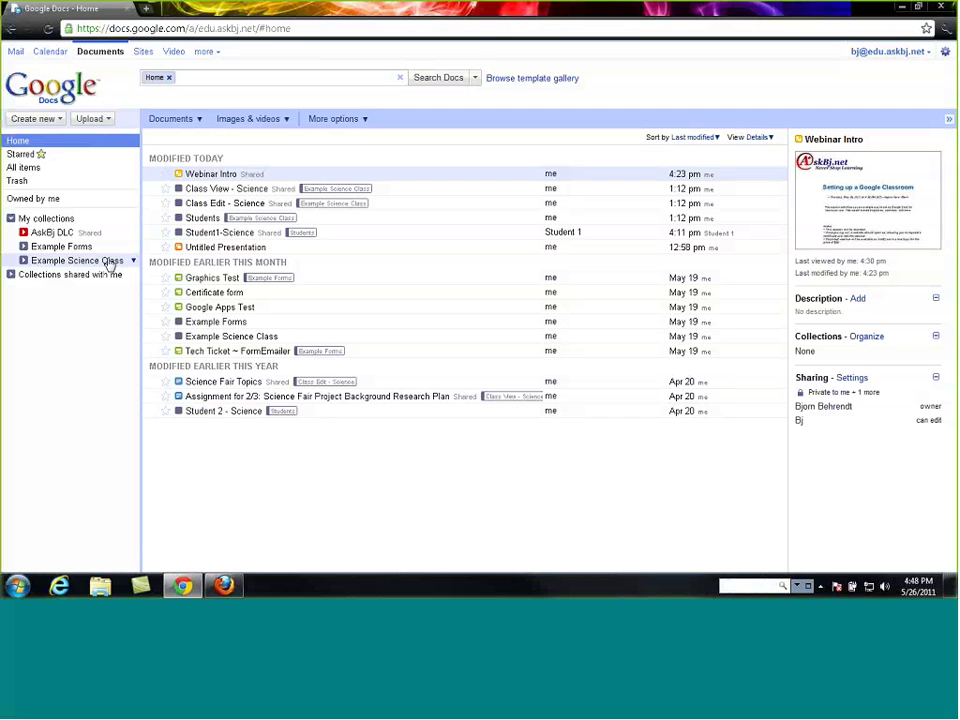
Step: Examine the subcollections of Example Science Class, including those inside its Students collection
{"action": "left_click", "coordinate": [23, 260]}
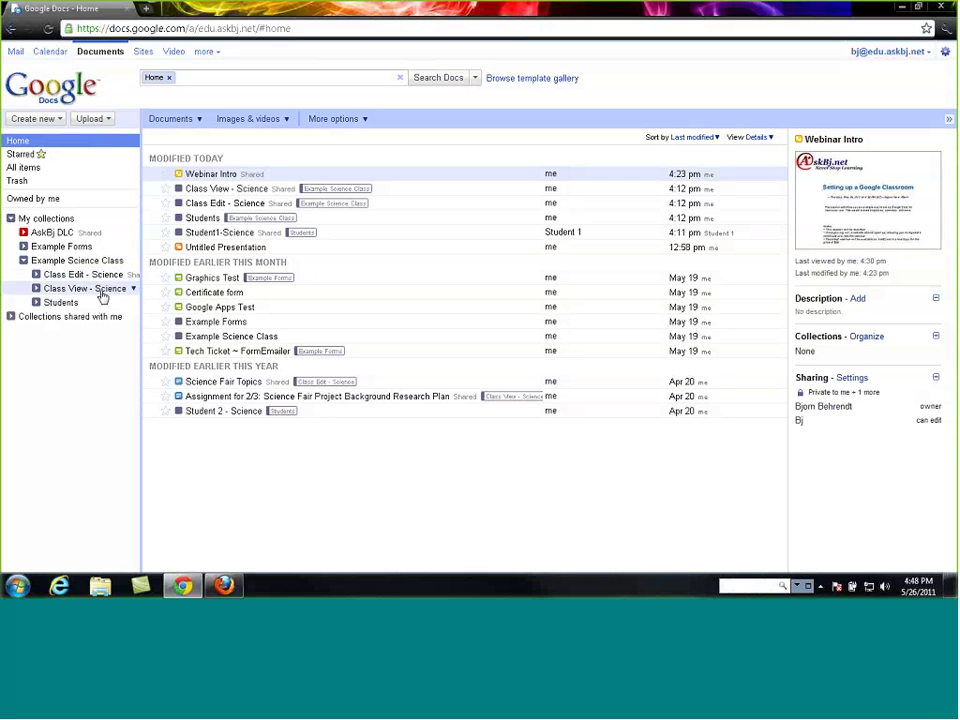
{"action": "left_click", "coordinate": [37, 303]}
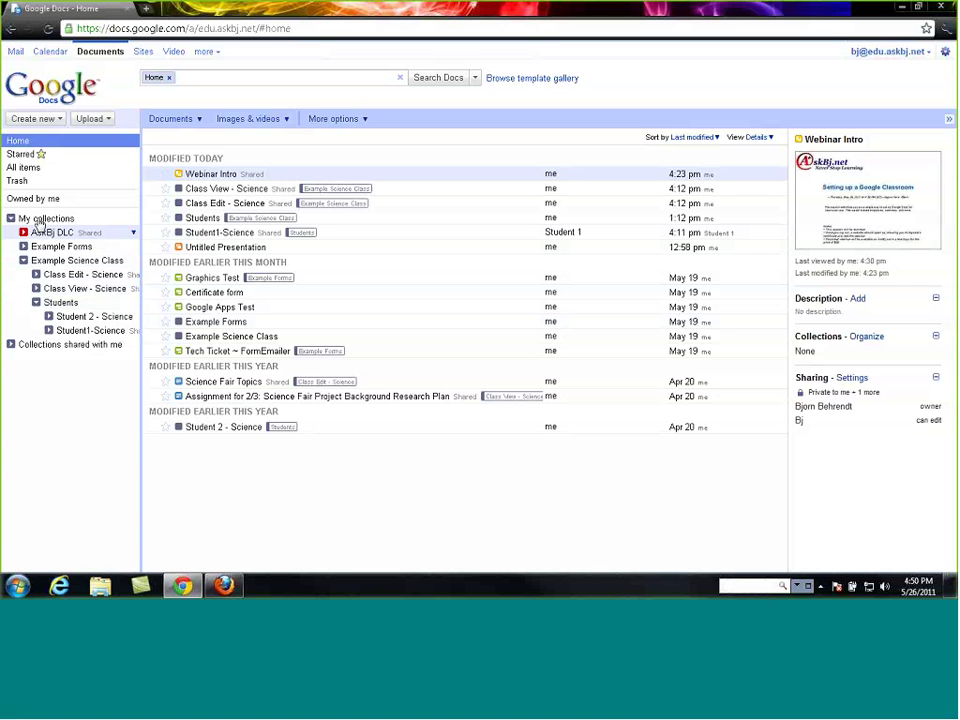
{"action": "left_click", "coordinate": [23, 260]}
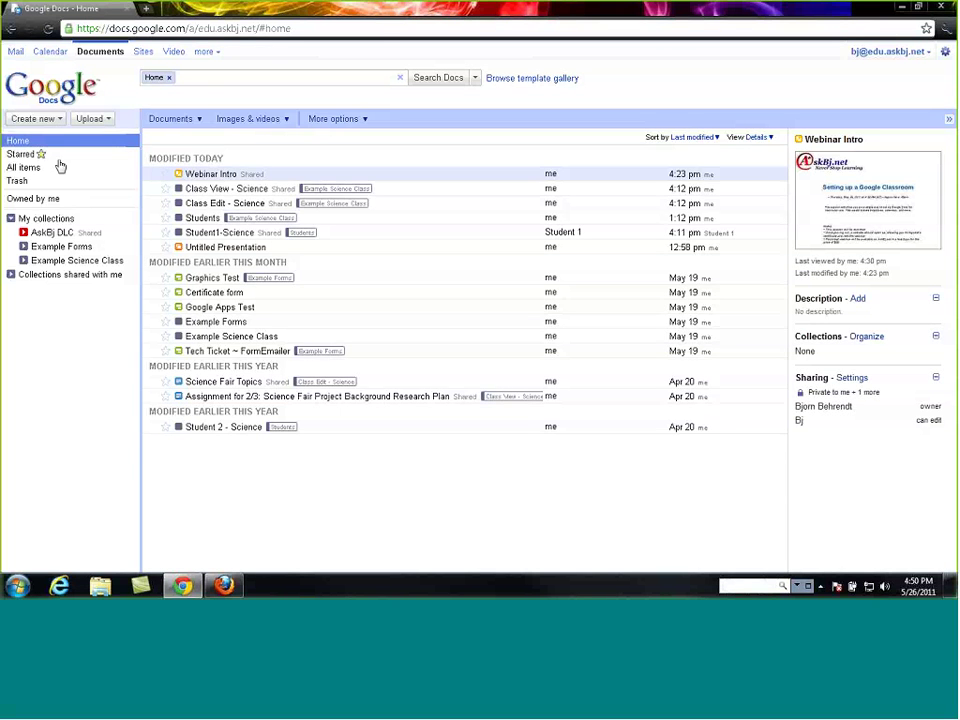
Step: Create a new collection named Math Class directly under My collections
{"action": "left_click", "coordinate": [46, 218]}
{"action": "left_click", "coordinate": [40, 119]}
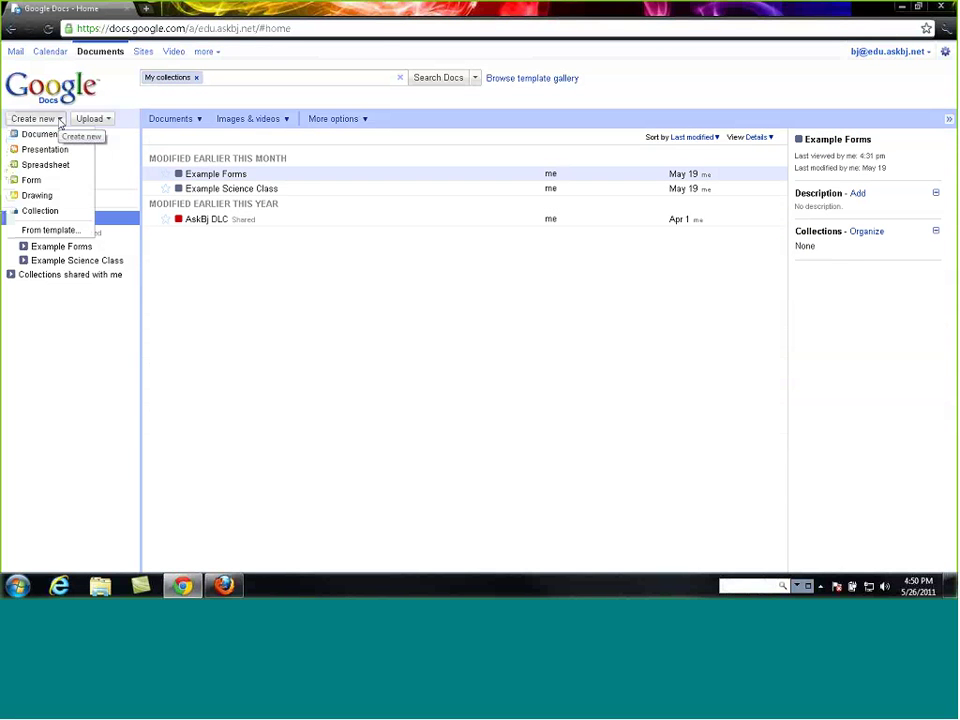
{"action": "left_click", "coordinate": [41, 211]}
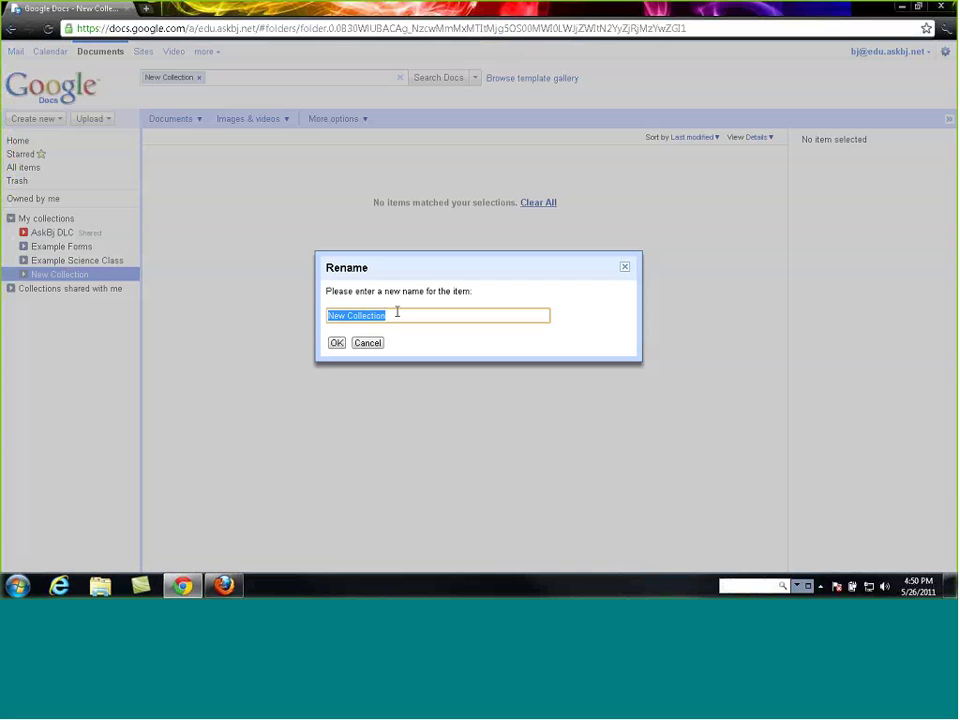
{"action": "type", "text": "Math Class"}
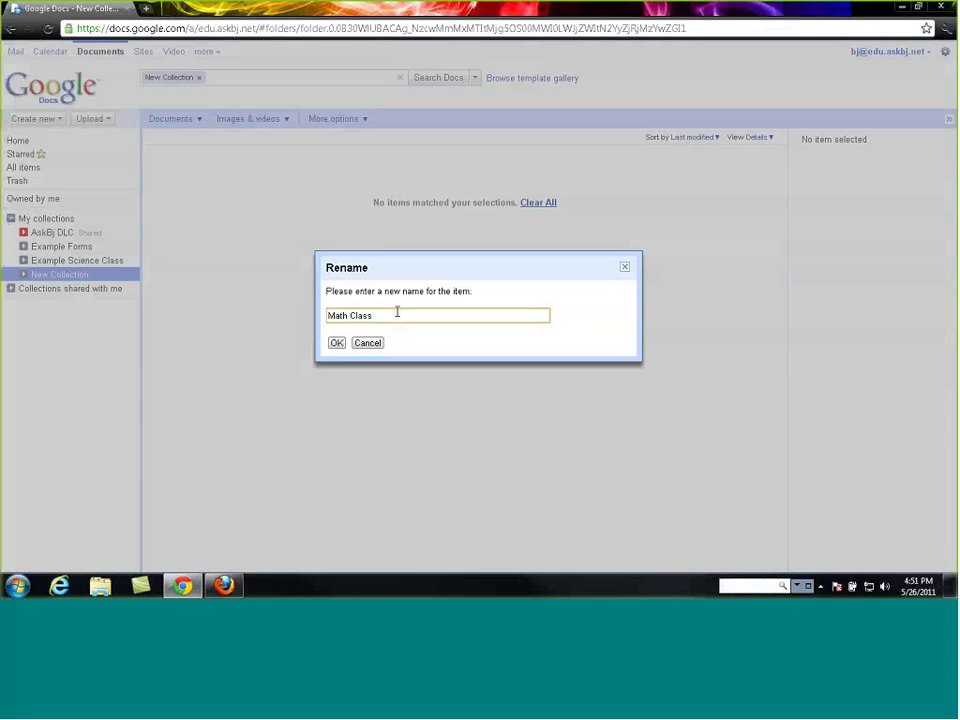
{"action": "left_click", "coordinate": [337, 343]}
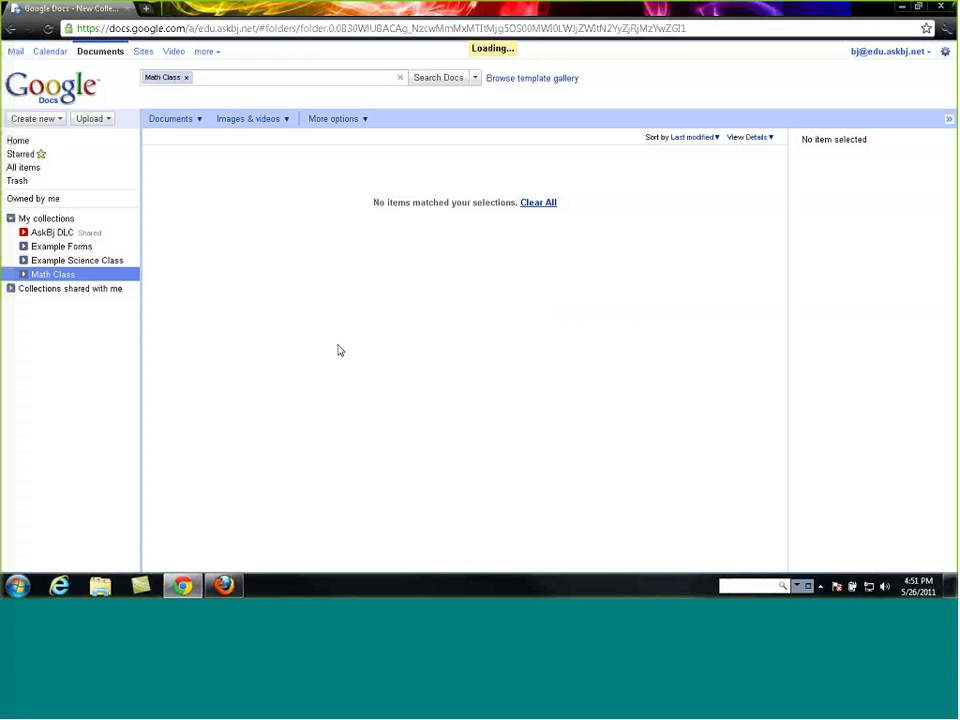
Step: View the Science Fair Topics document in the Class Edit - Science collection of Example Science Class and close it
{"action": "left_click", "coordinate": [23, 275]}
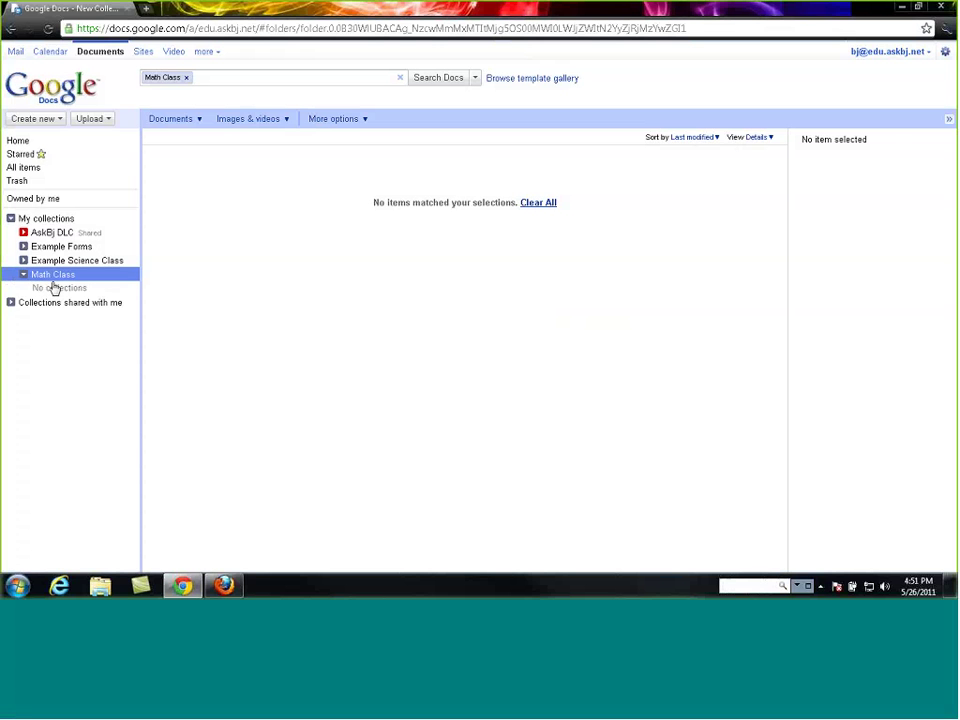
{"action": "left_click", "coordinate": [25, 261]}
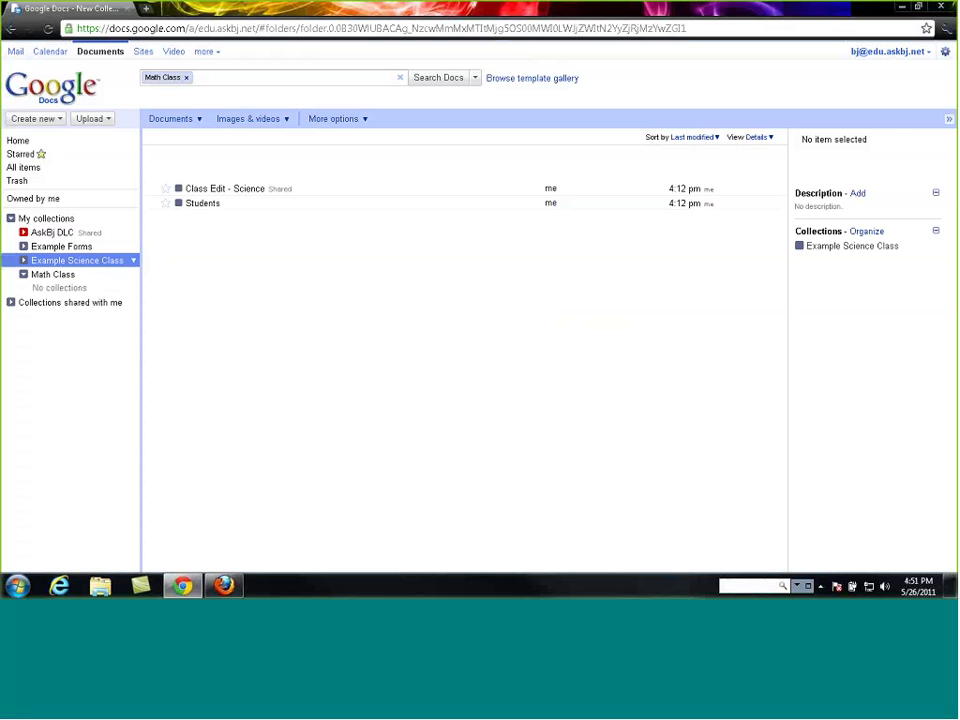
{"action": "left_click", "coordinate": [24, 261]}
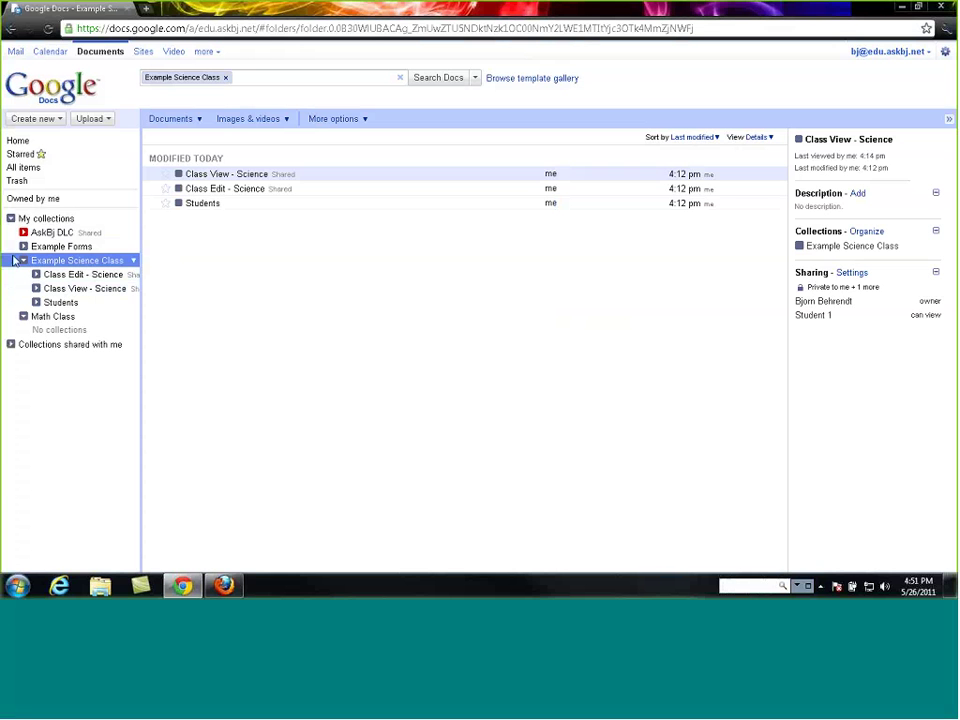
{"action": "left_click", "coordinate": [95, 278]}
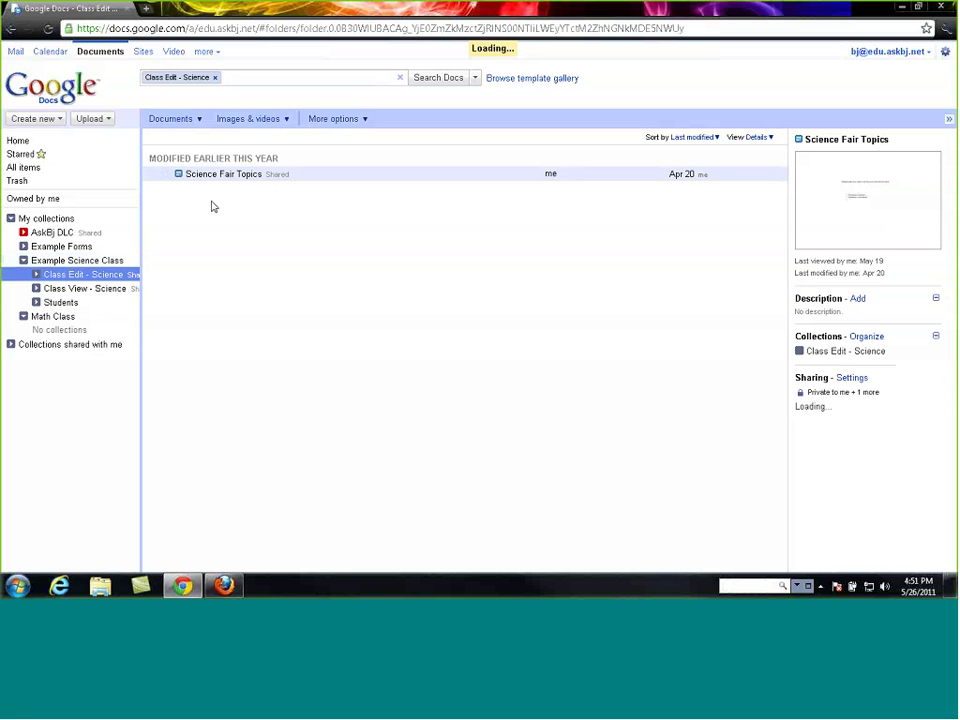
{"action": "left_click", "coordinate": [229, 175]}
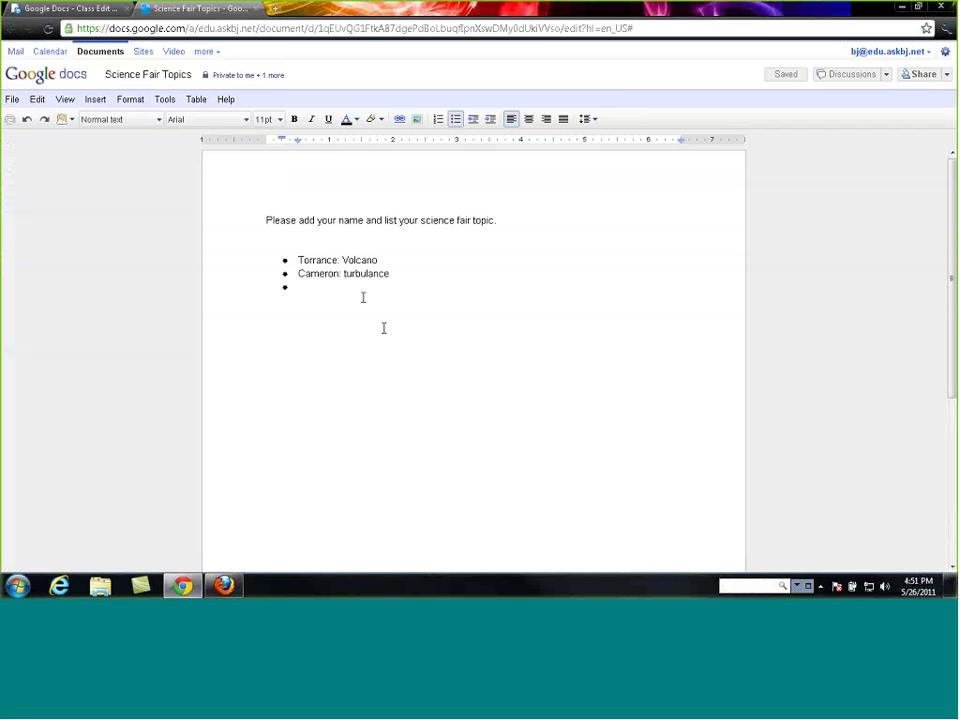
{"action": "left_click", "coordinate": [384, 328]}
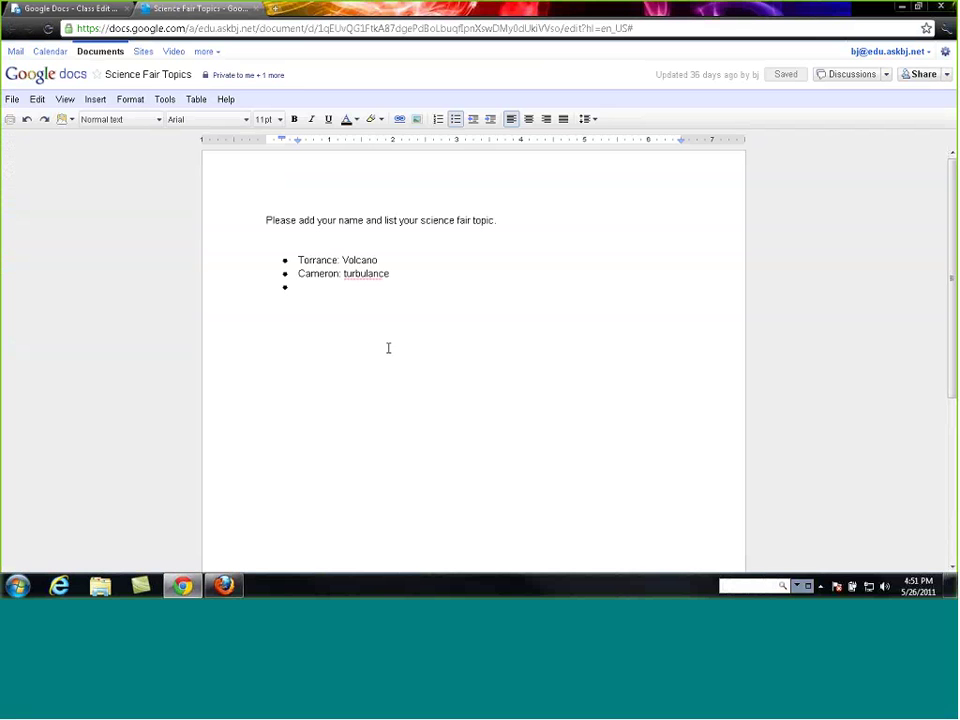
{"action": "left_click", "coordinate": [257, 9]}
Step: Read through the Science Fair Project Background Research Plan assignment in the Class View - Science collection and close it
{"action": "left_click", "coordinate": [113, 290]}
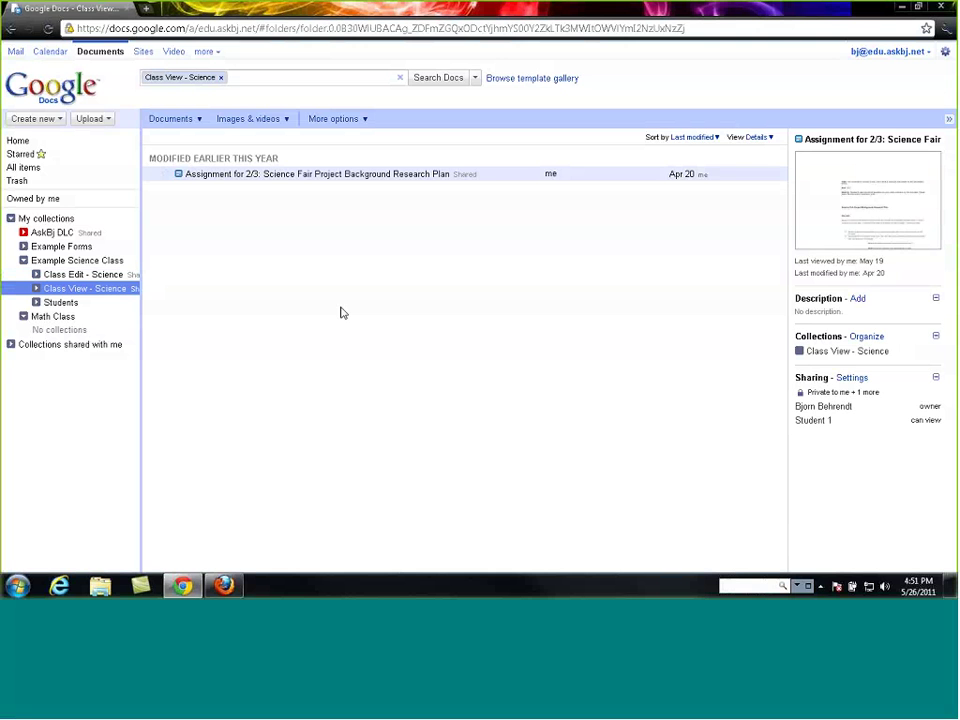
{"action": "left_click", "coordinate": [310, 176]}
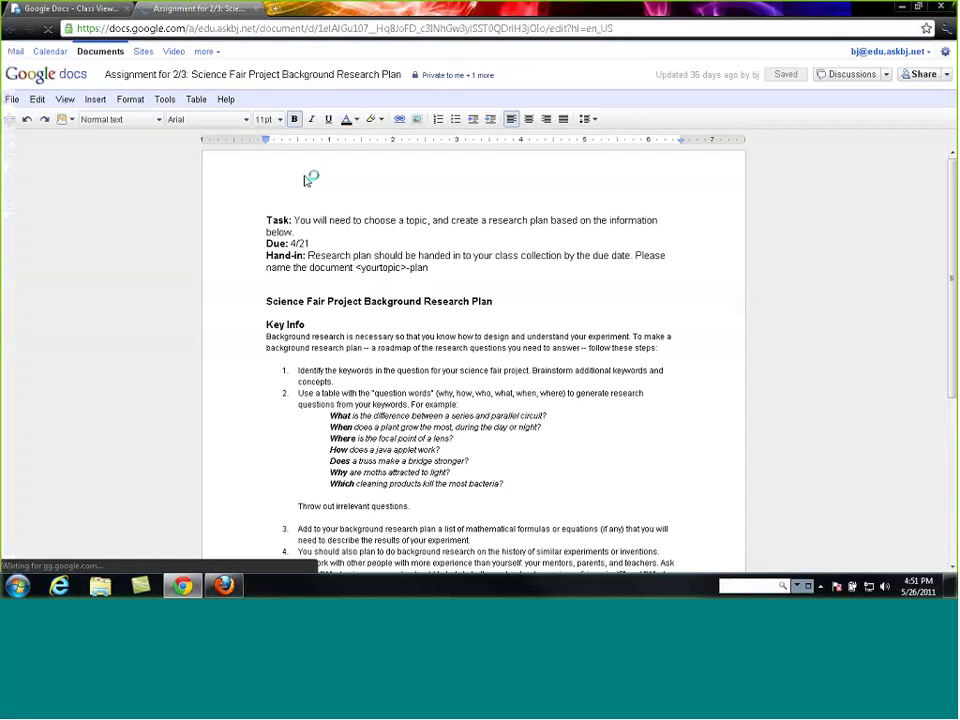
{"action": "scroll", "coordinate": [355, 323], "scroll_direction": "down", "scroll_amount": 5}
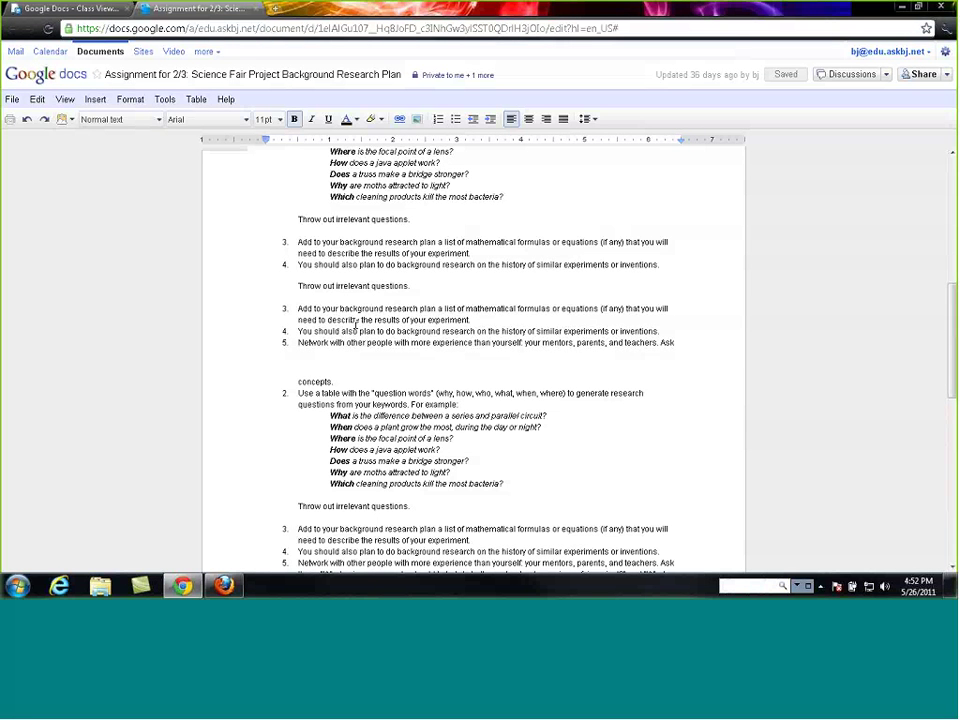
{"action": "scroll", "coordinate": [355, 325], "scroll_direction": "up", "scroll_amount": 3}
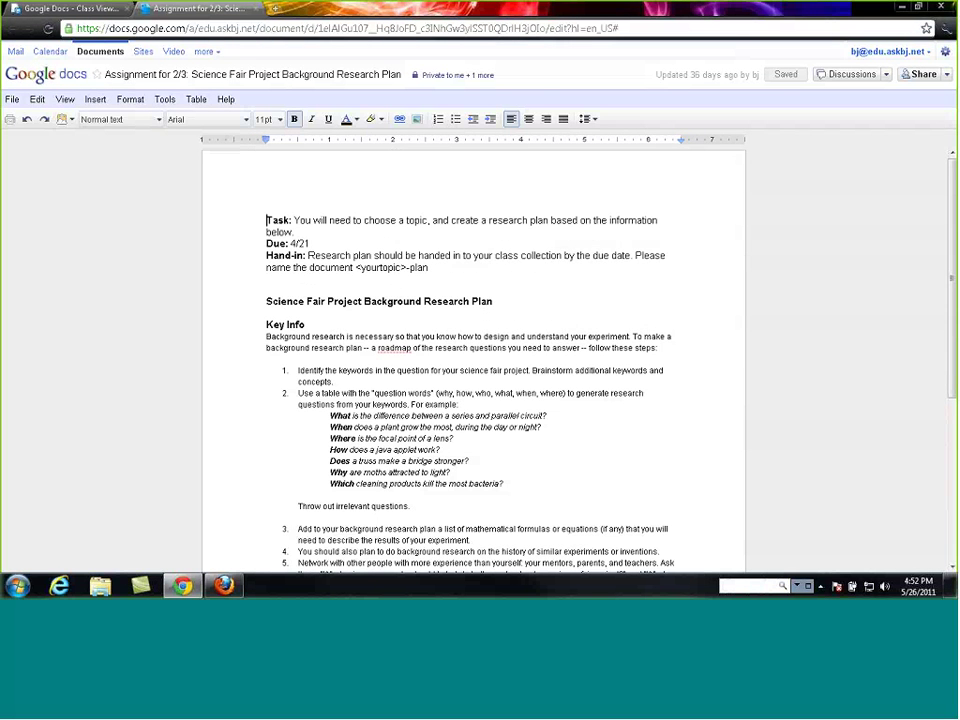
{"action": "left_click", "coordinate": [257, 9]}
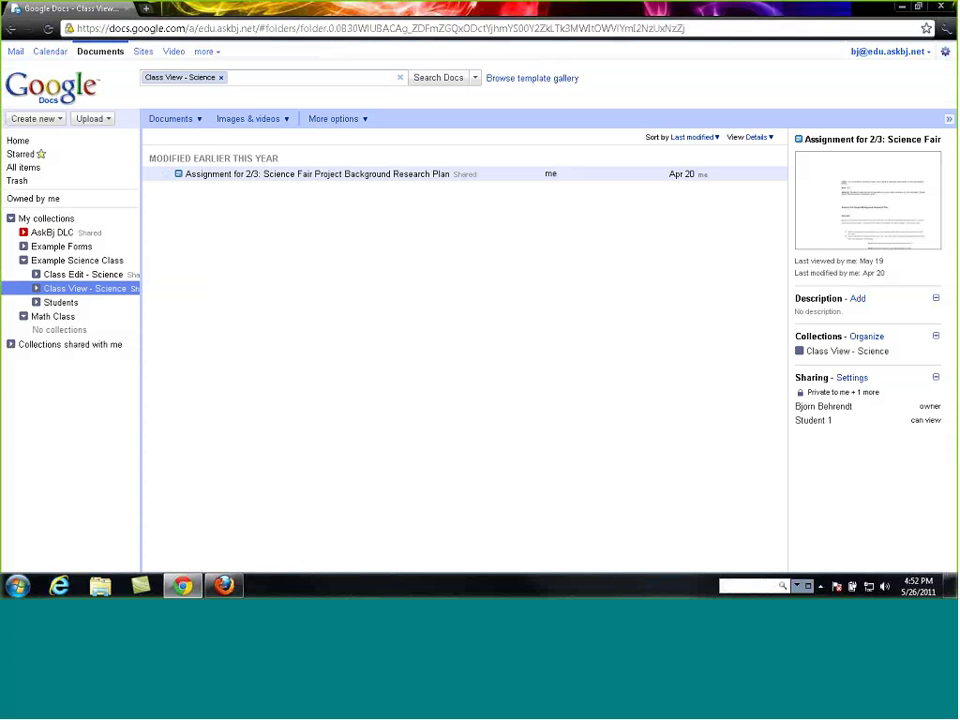
Step: Create a subcollection named Math- Edit inside the Math Class collection
{"action": "left_click", "coordinate": [52, 316]}
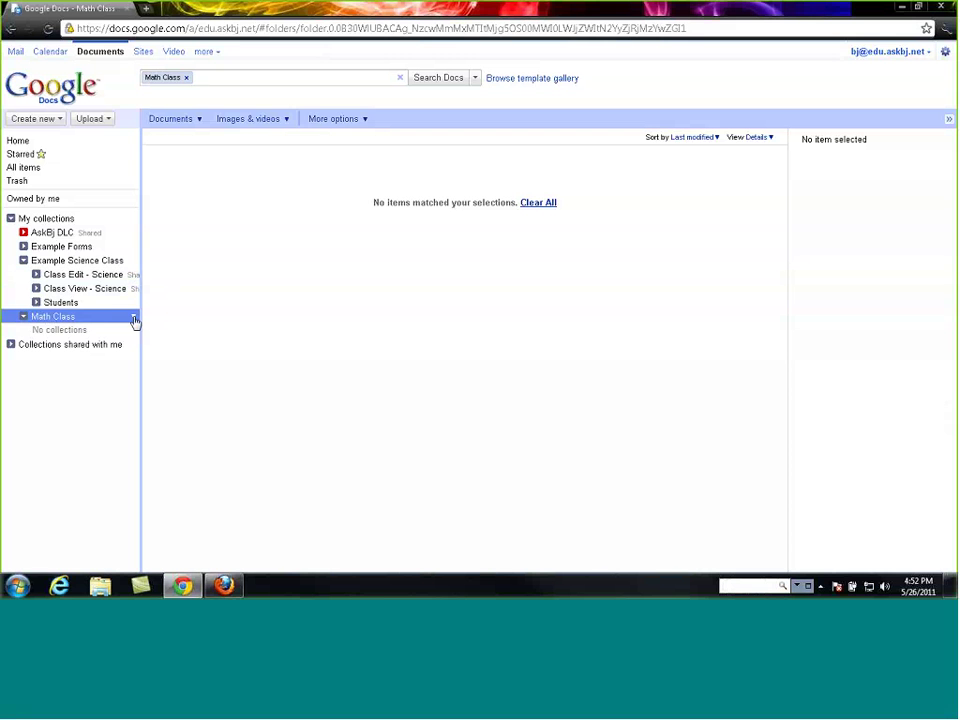
{"action": "left_click", "coordinate": [63, 262]}
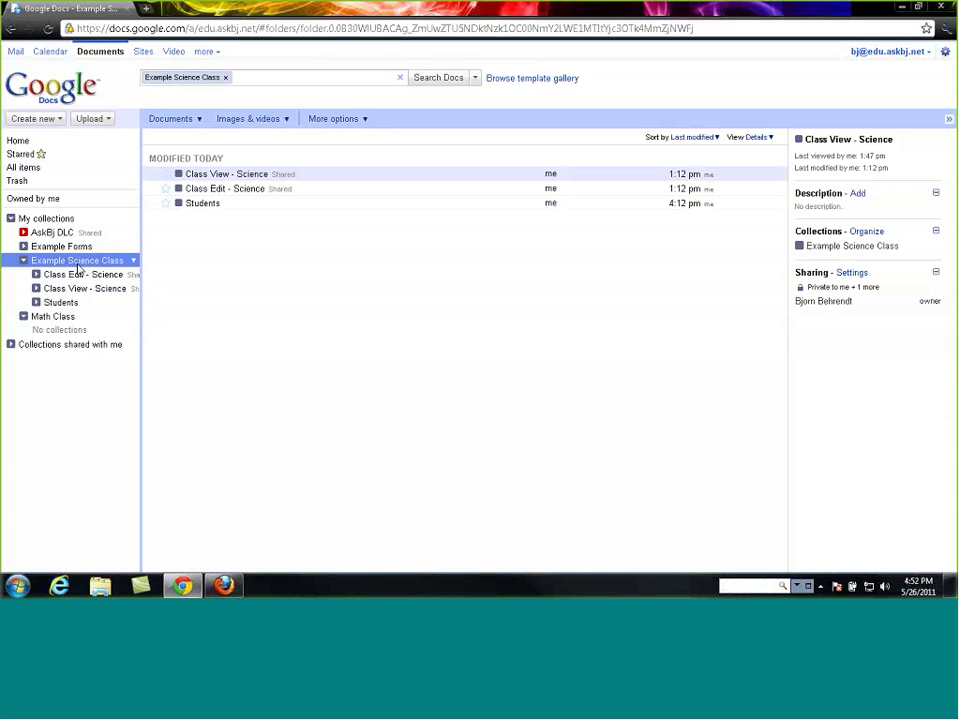
{"action": "left_click", "coordinate": [52, 316]}
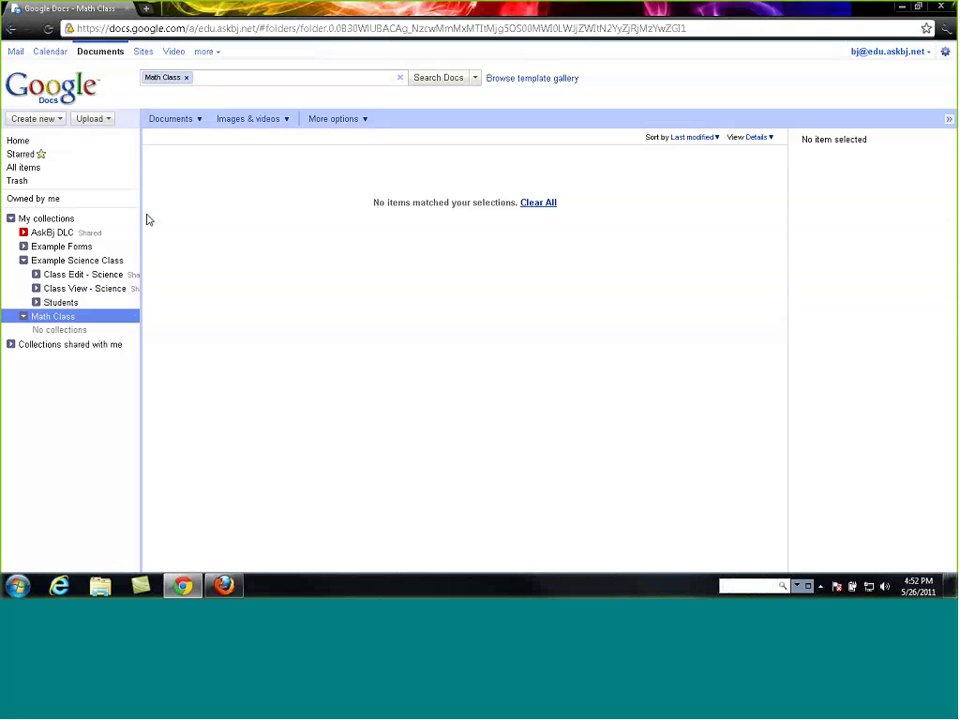
{"action": "left_click", "coordinate": [40, 119]}
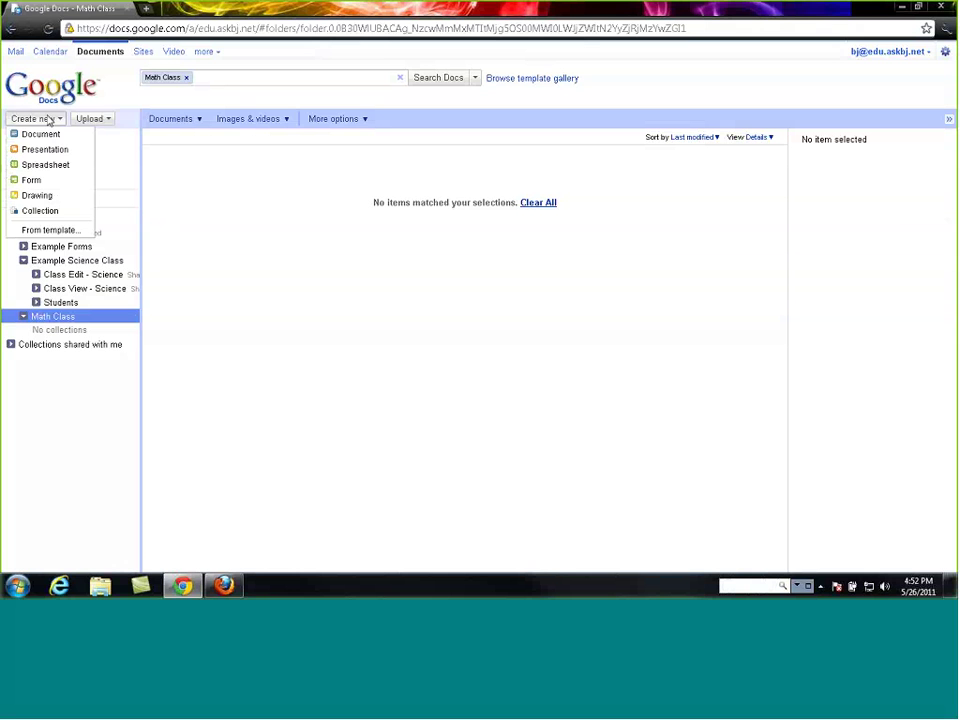
{"action": "left_click", "coordinate": [48, 210]}
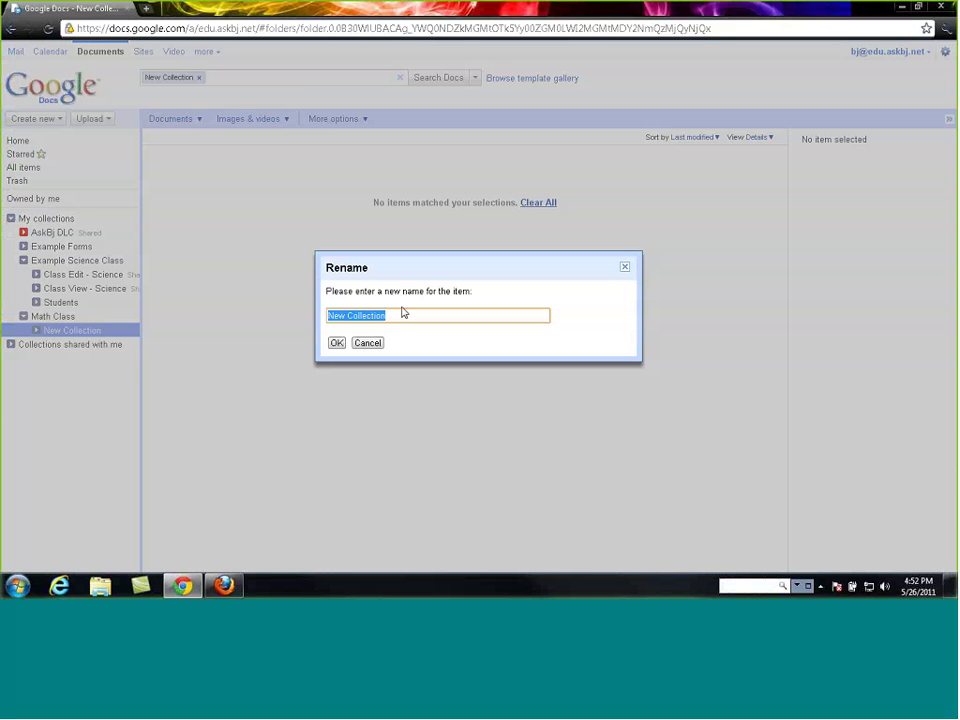
{"action": "type", "text": "Math- Edit"}
{"action": "key", "text": "Return"}
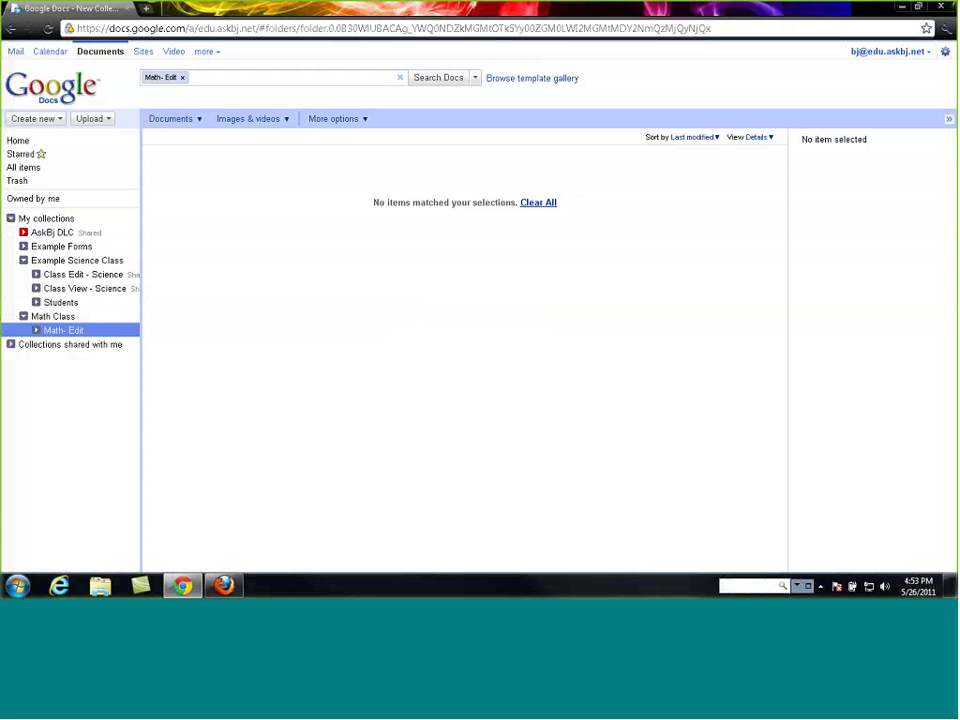
Step: Create a second subcollection named Class View inside the Math Class collection
{"action": "left_click", "coordinate": [62, 317]}
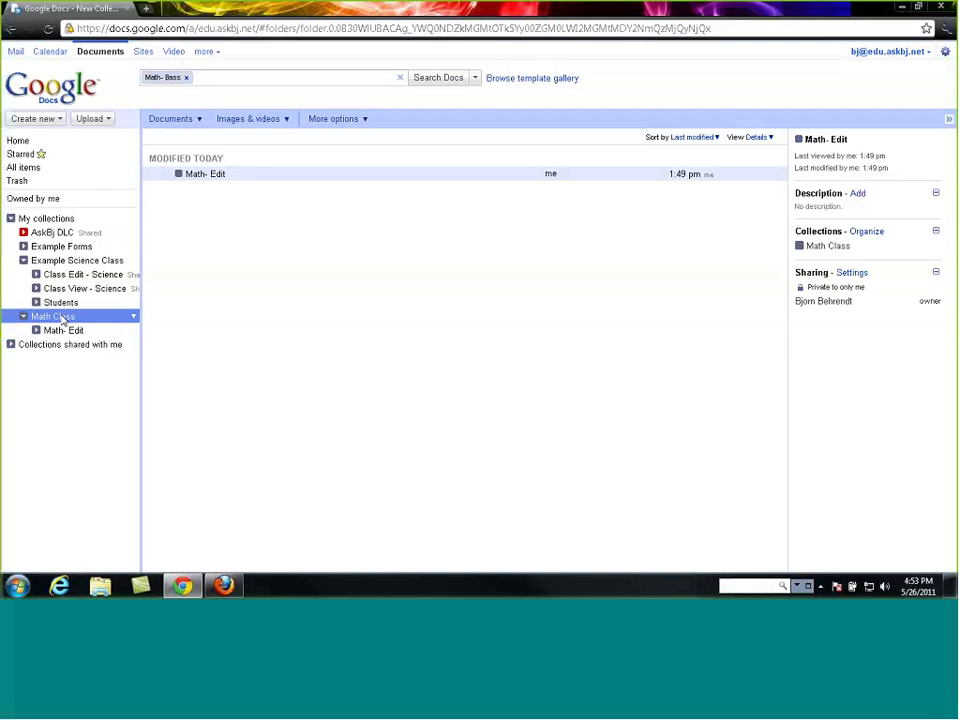
{"action": "left_click", "coordinate": [49, 120]}
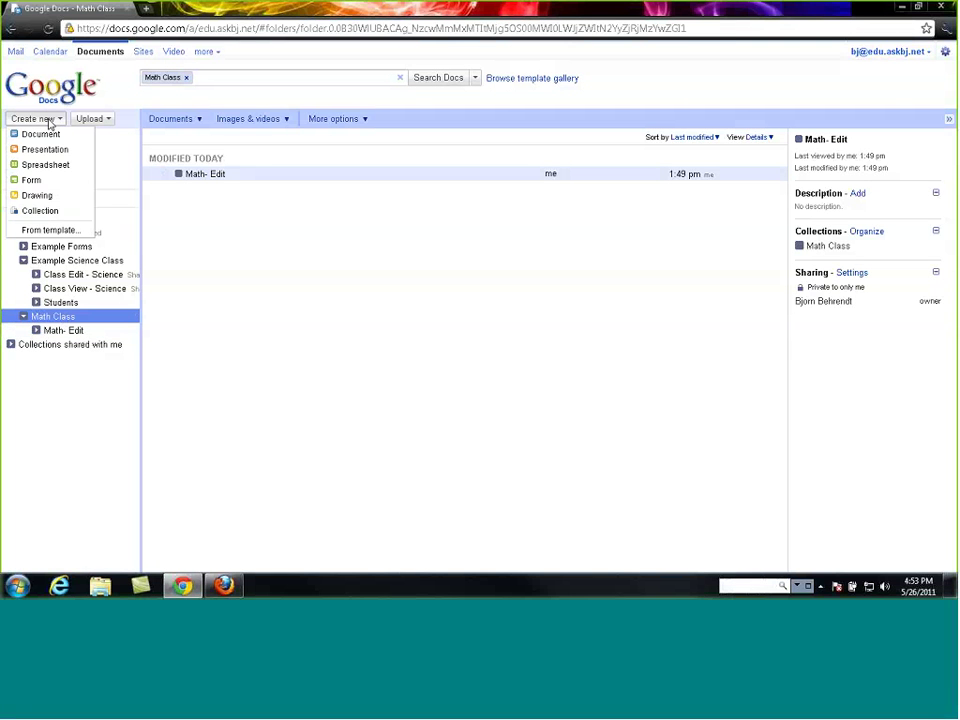
{"action": "left_click", "coordinate": [40, 213]}
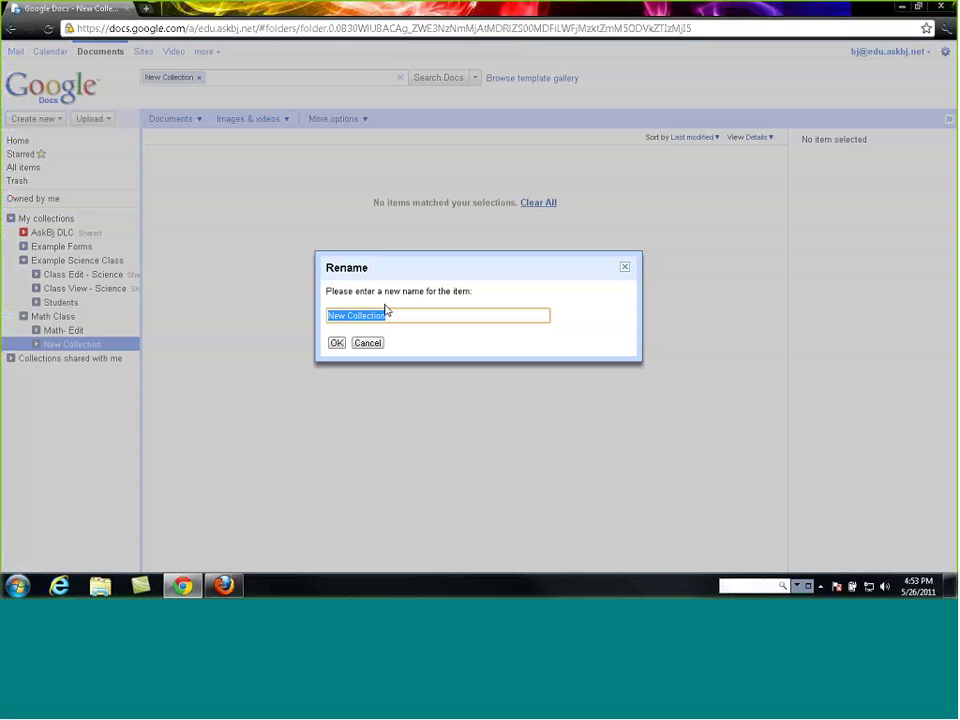
{"action": "type", "text": "Class View"}
{"action": "key", "text": "Return"}
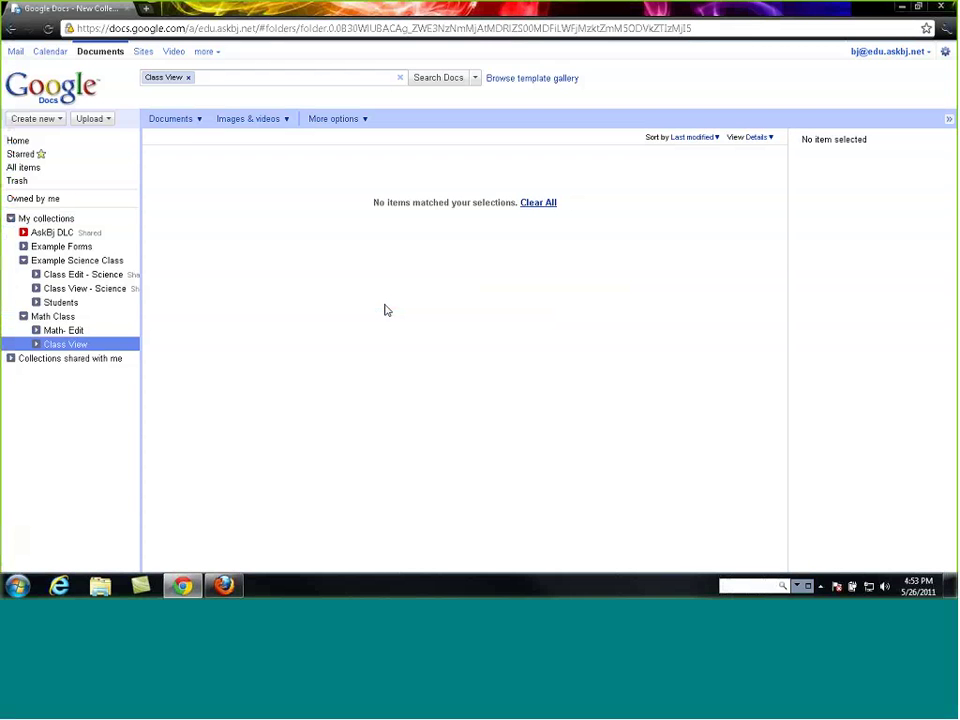
Step: Create a third subcollection named Students inside the Math Class collection
{"action": "left_click", "coordinate": [60, 333]}
{"action": "left_click", "coordinate": [64, 344]}
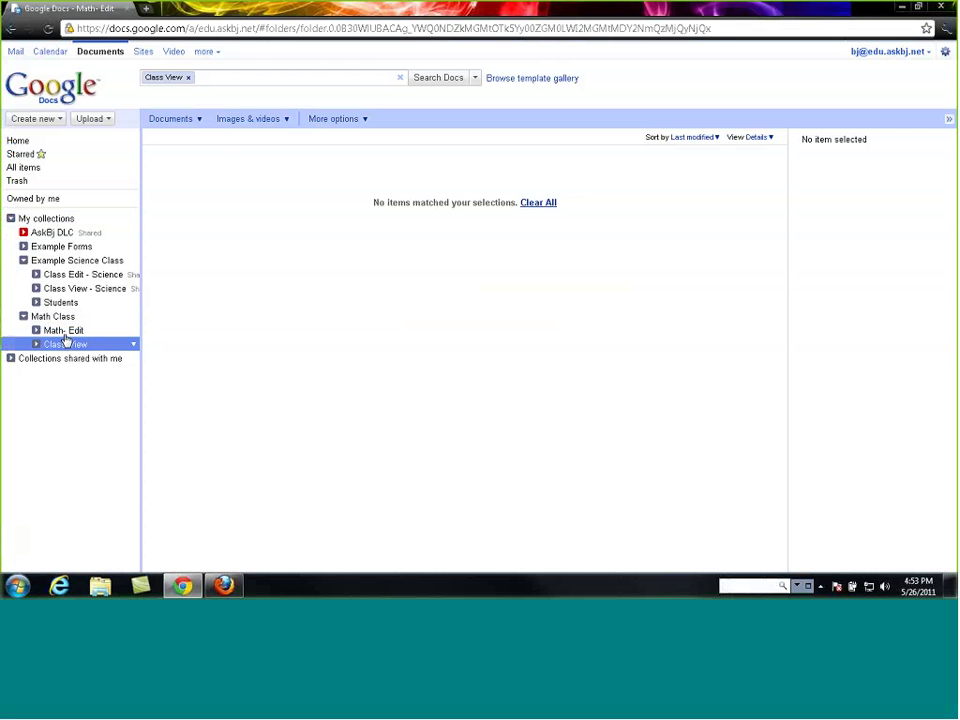
{"action": "left_click", "coordinate": [64, 319]}
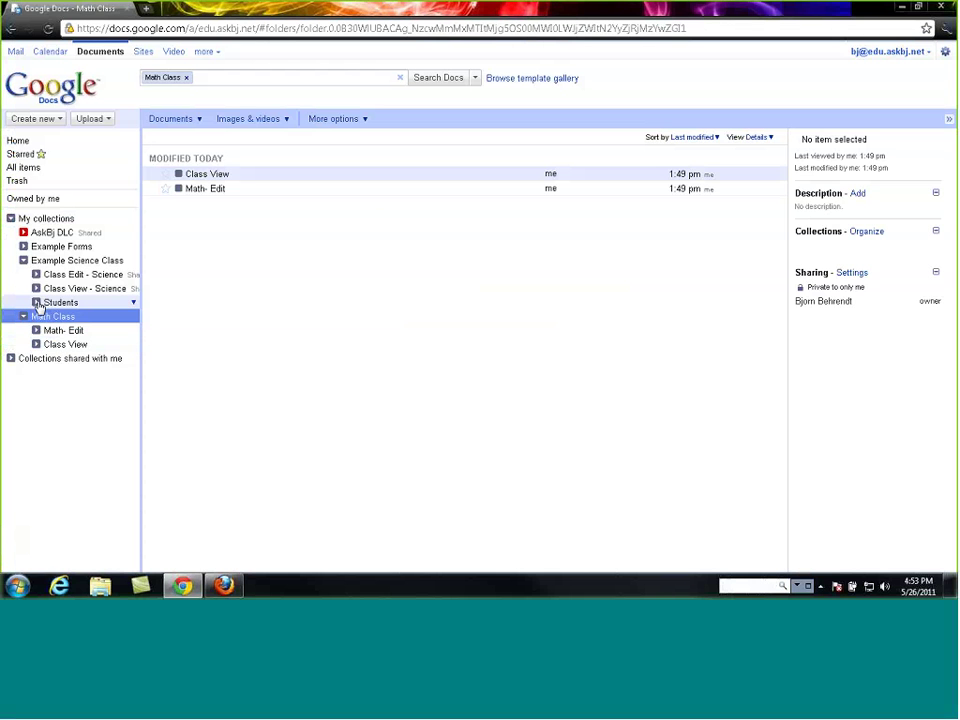
{"action": "left_click", "coordinate": [38, 303]}
{"action": "left_click", "coordinate": [37, 303]}
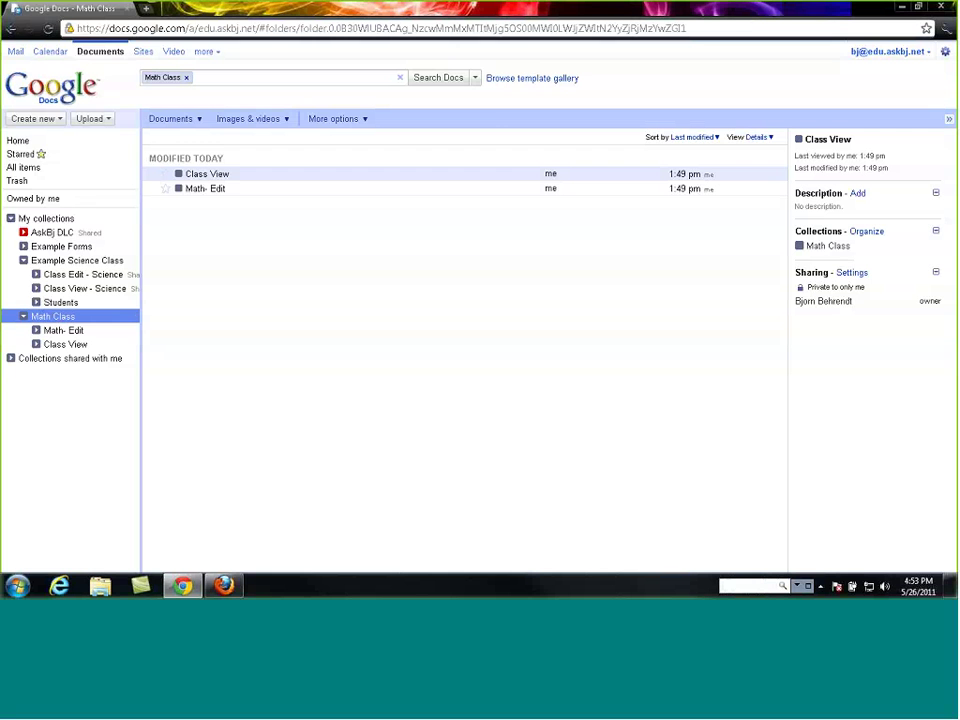
{"action": "left_click", "coordinate": [34, 118]}
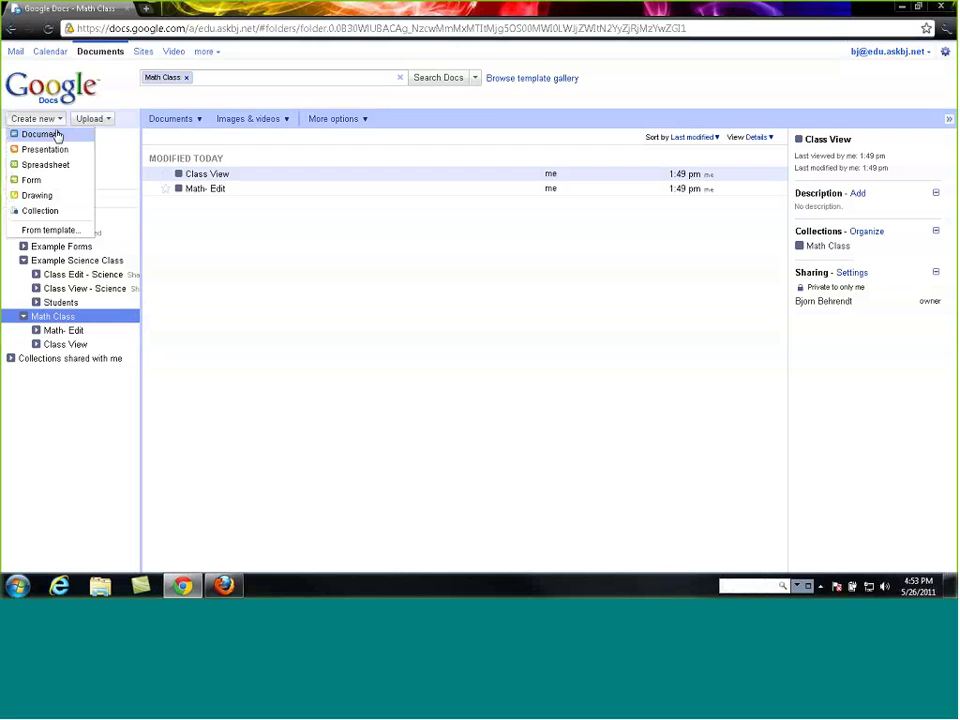
{"action": "left_click", "coordinate": [46, 211]}
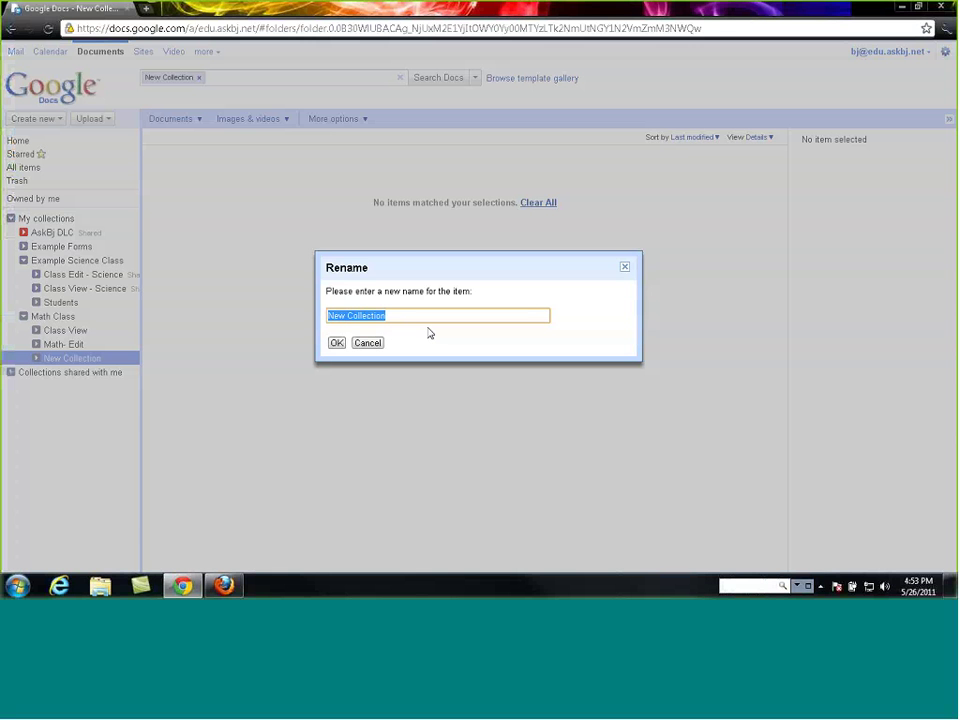
{"action": "type", "text": "Students"}
{"action": "key", "text": "Return"}
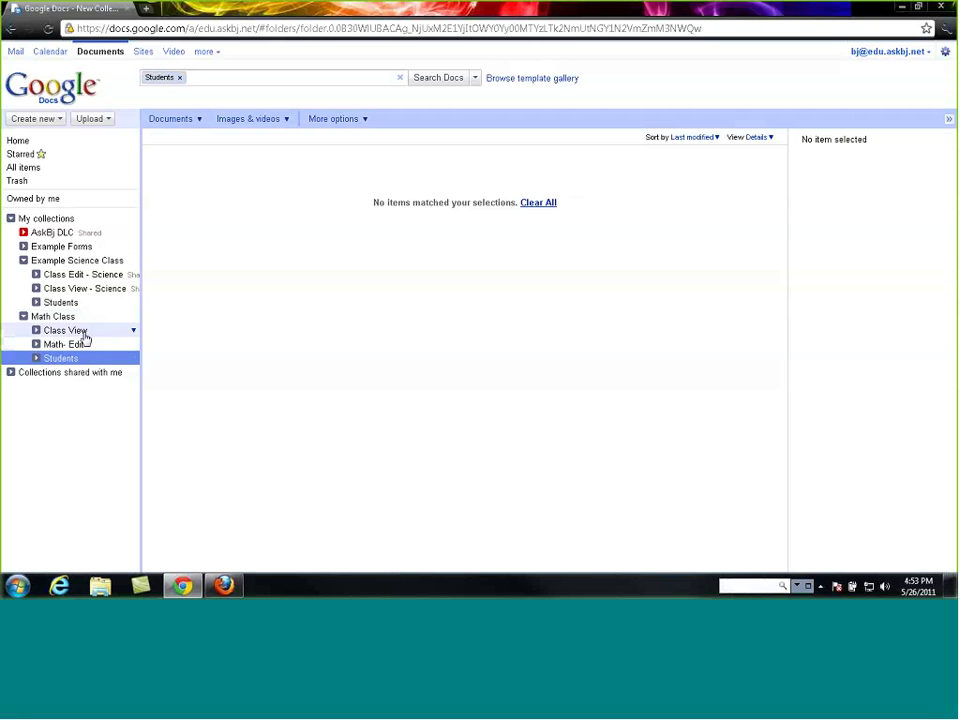
Step: Enter Student 1 and Student 2 as people to add in the sharing settings of Math Class's Class View subcollection
{"action": "left_click", "coordinate": [84, 334]}
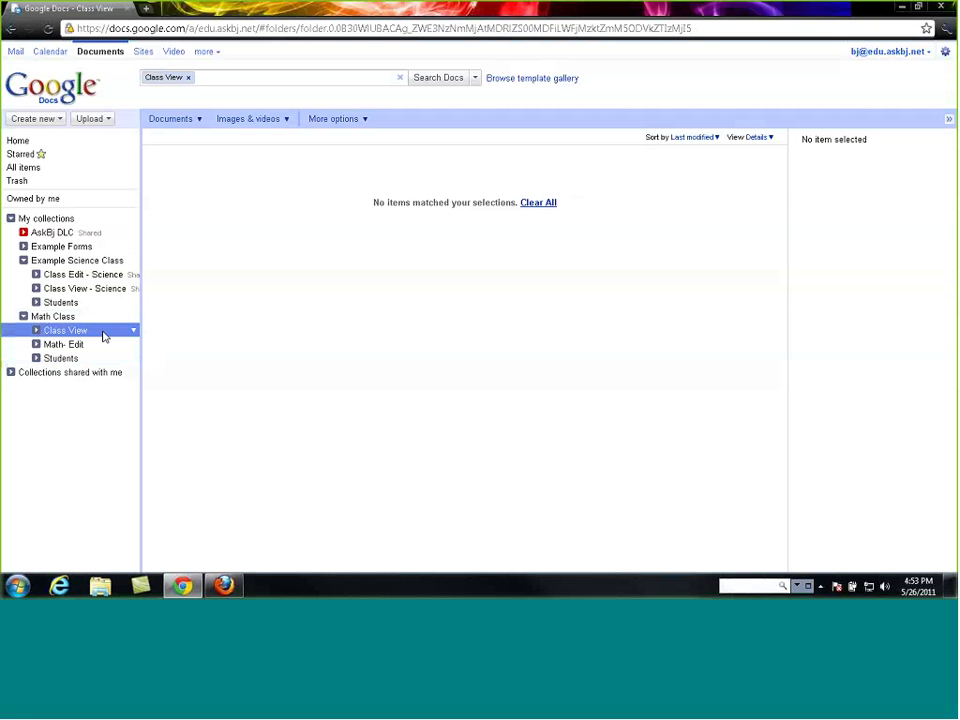
{"action": "left_click", "coordinate": [133, 330]}
{"action": "mouse_move", "coordinate": [200, 365]}
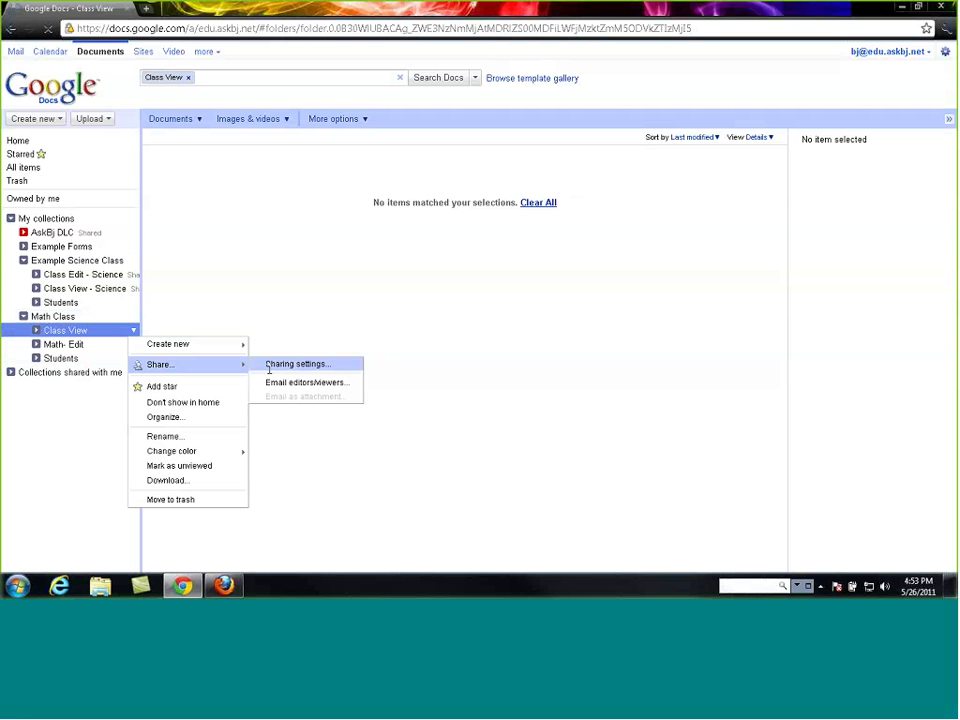
{"action": "left_click", "coordinate": [269, 366]}
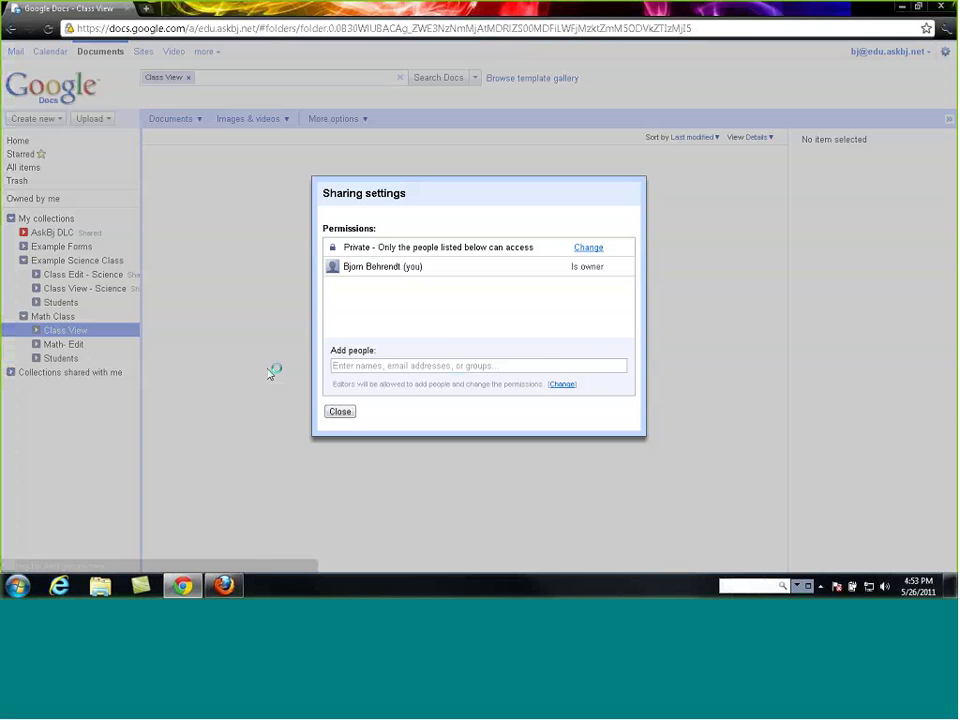
{"action": "left_click", "coordinate": [418, 368]}
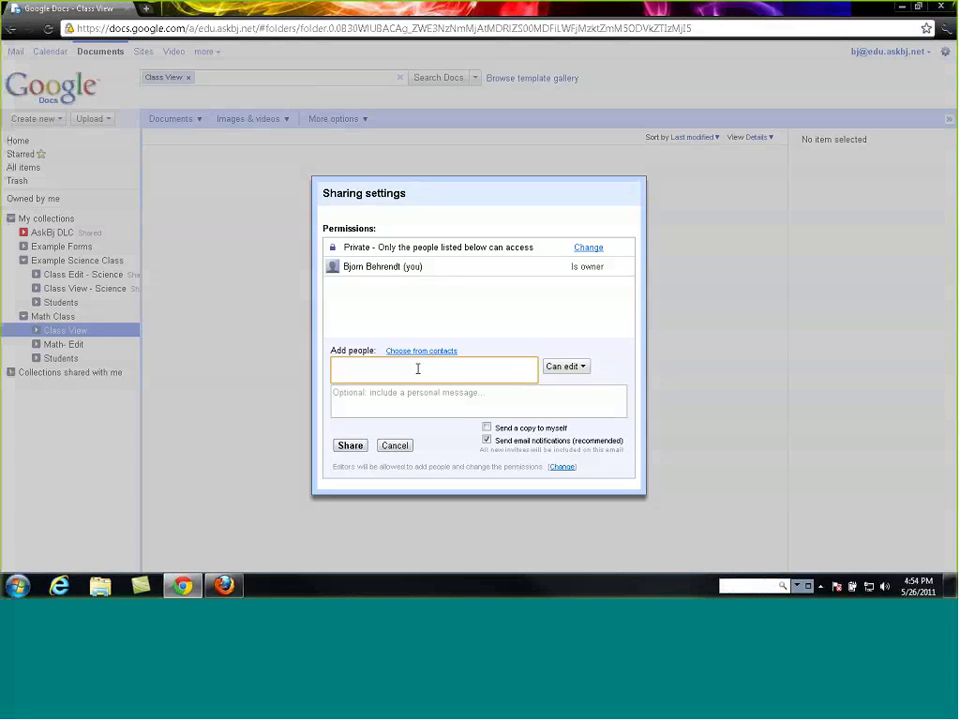
{"action": "type", "text": "student"}
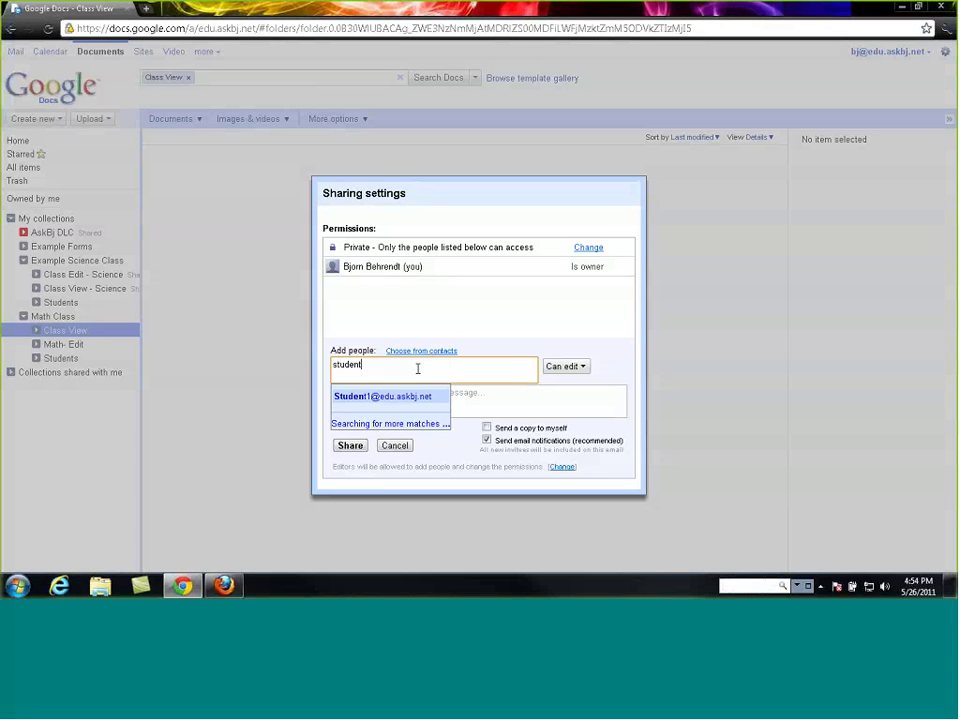
{"action": "key", "text": "Return"}
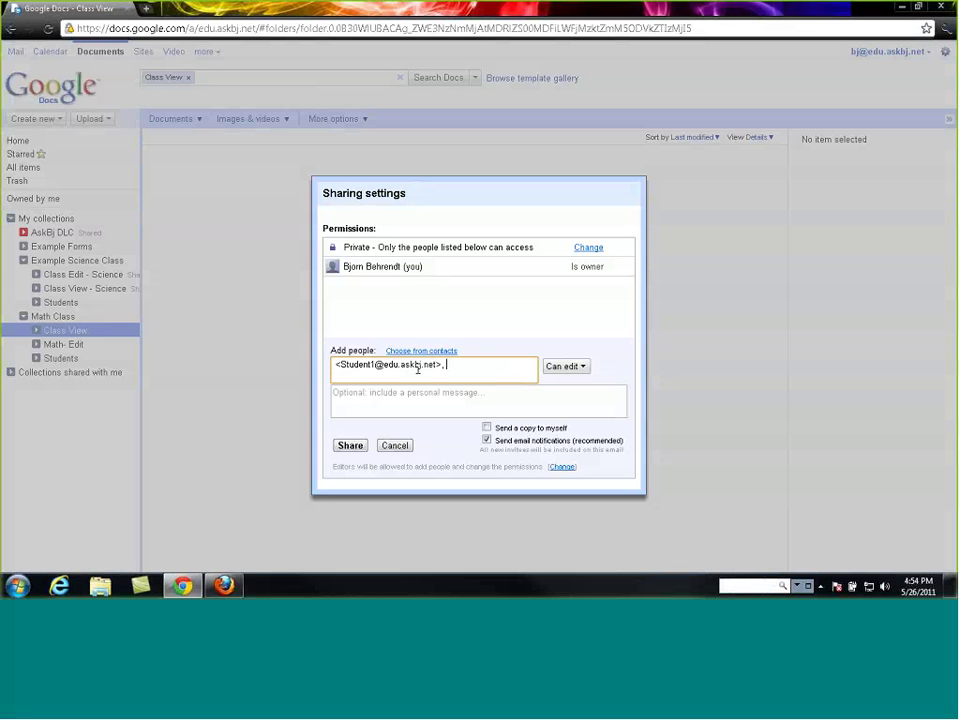
{"action": "type", "text": "student"}
{"action": "key", "text": "Down"}
{"action": "key", "text": "Down"}
{"action": "key", "text": "Return"}
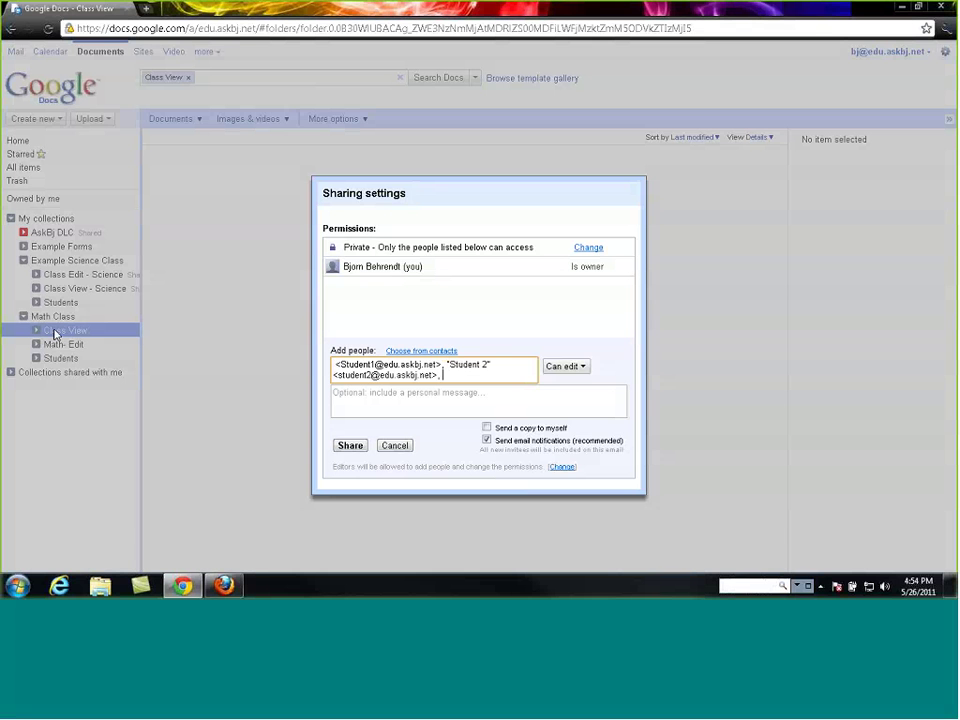
Step: Share the Class View subcollection with the entered students as Can view, without e-mail notifications, and close the sharing settings
{"action": "left_click", "coordinate": [565, 366]}
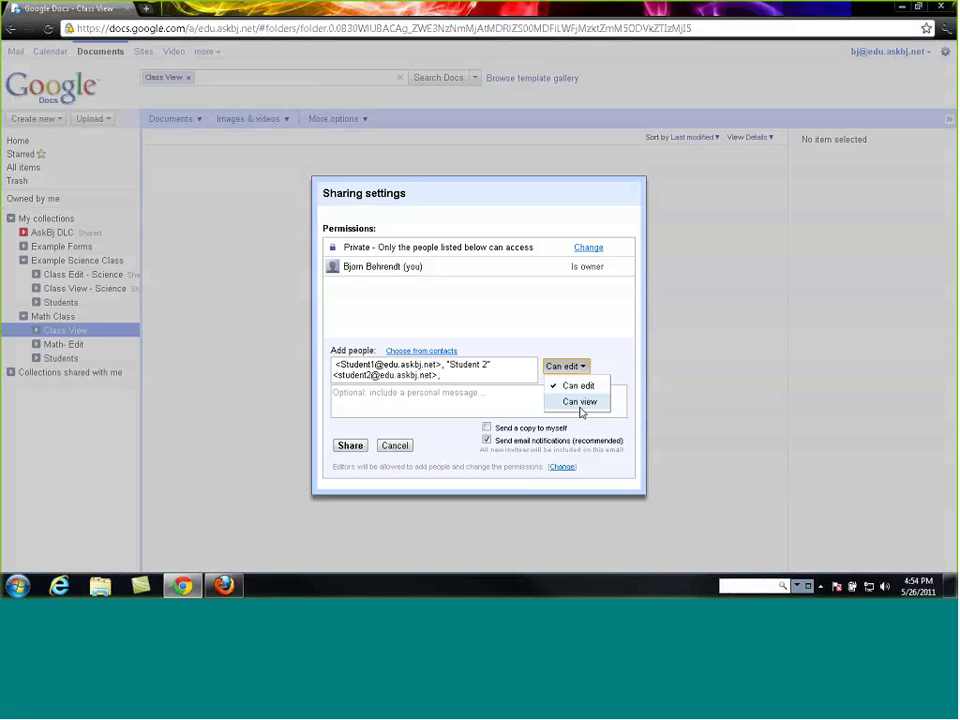
{"action": "left_click", "coordinate": [580, 403]}
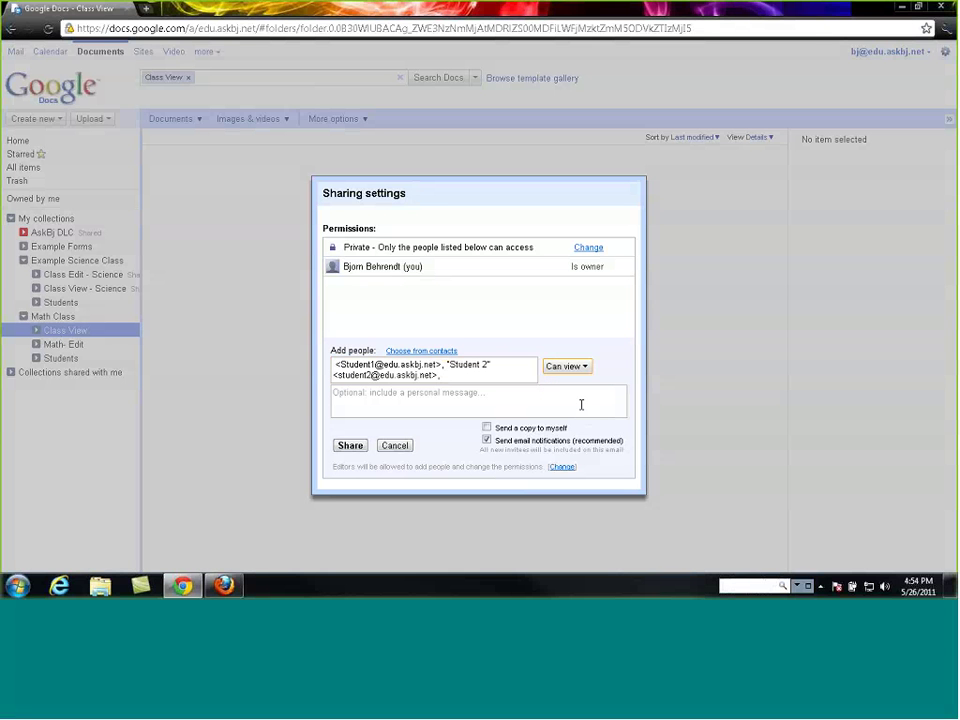
{"action": "left_click", "coordinate": [487, 440]}
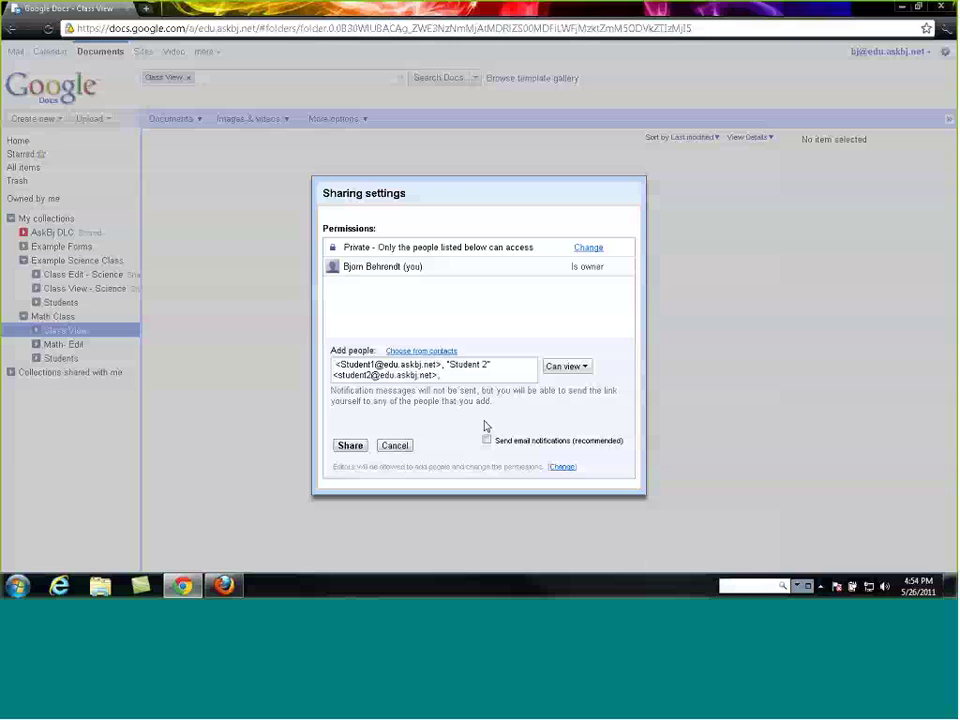
{"action": "left_click", "coordinate": [350, 446]}
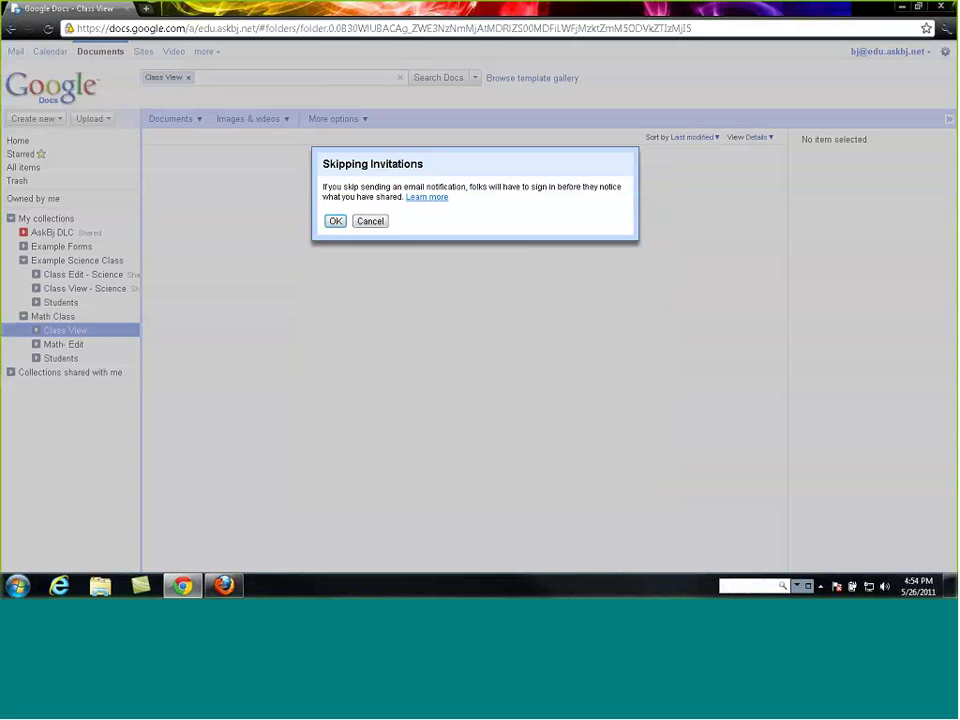
{"action": "left_click", "coordinate": [335, 221]}
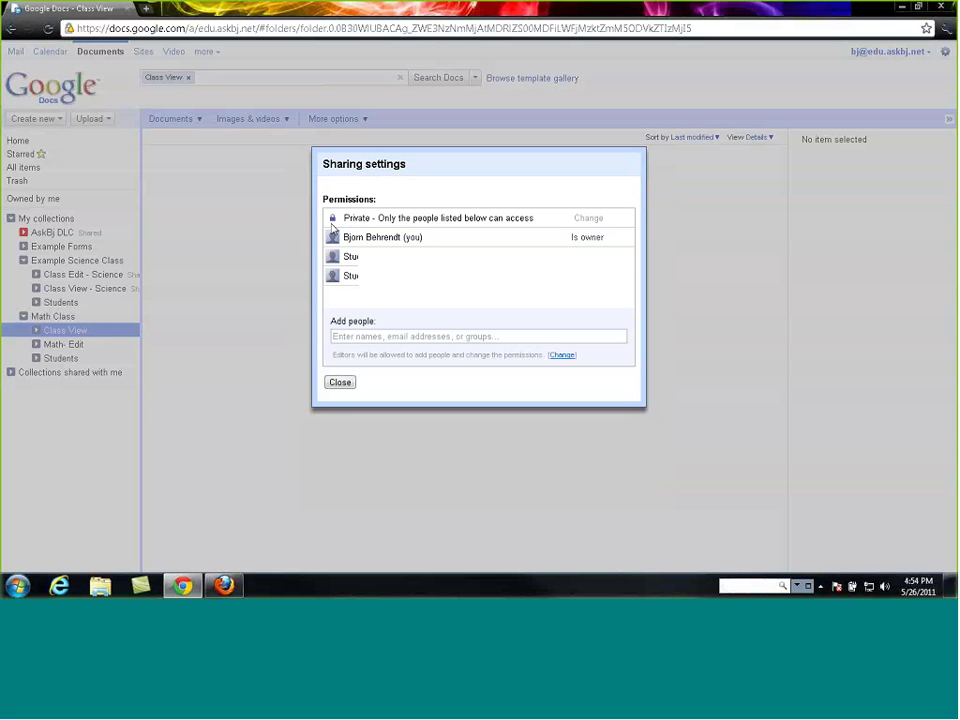
{"action": "left_click", "coordinate": [340, 385]}
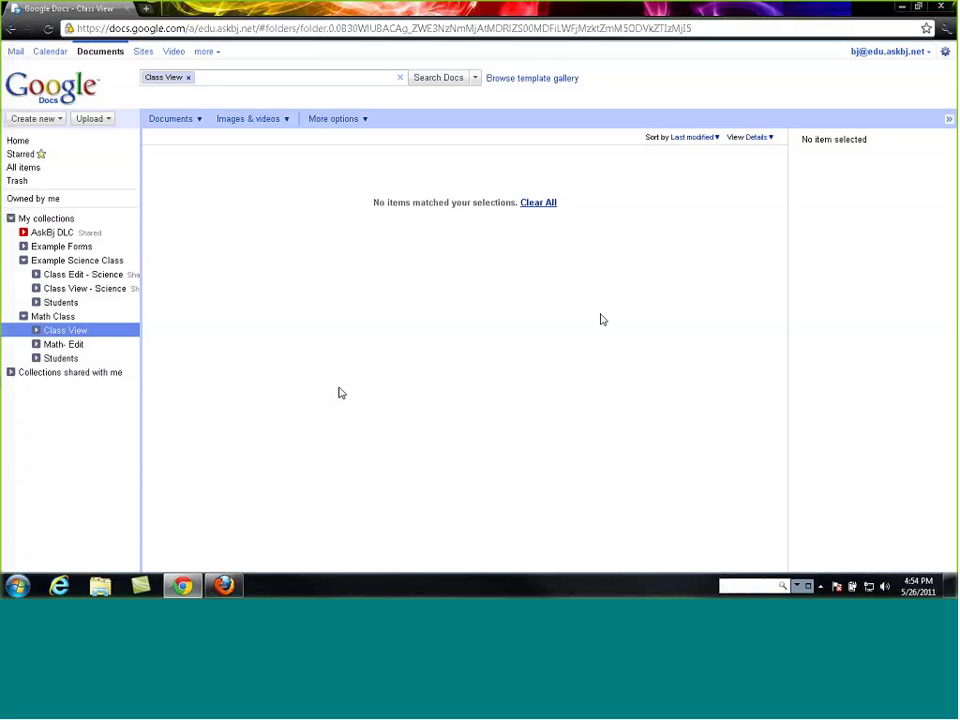
Step: Rename the Class View subcollection of Math Class as "Math Class -View"
{"action": "left_click", "coordinate": [60, 347]}
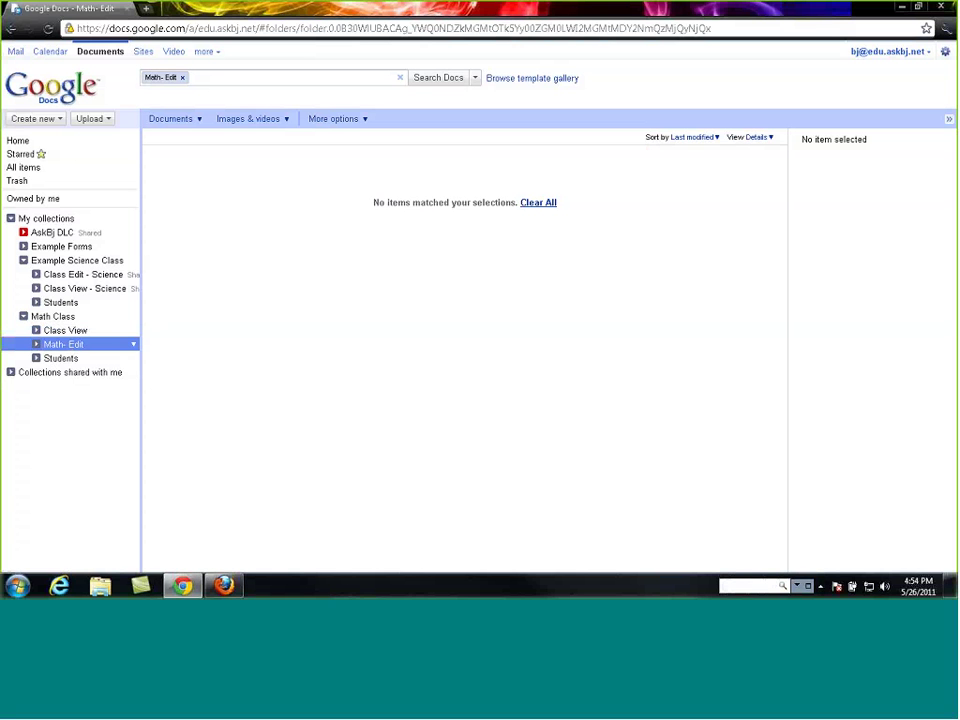
{"action": "left_click", "coordinate": [60, 332]}
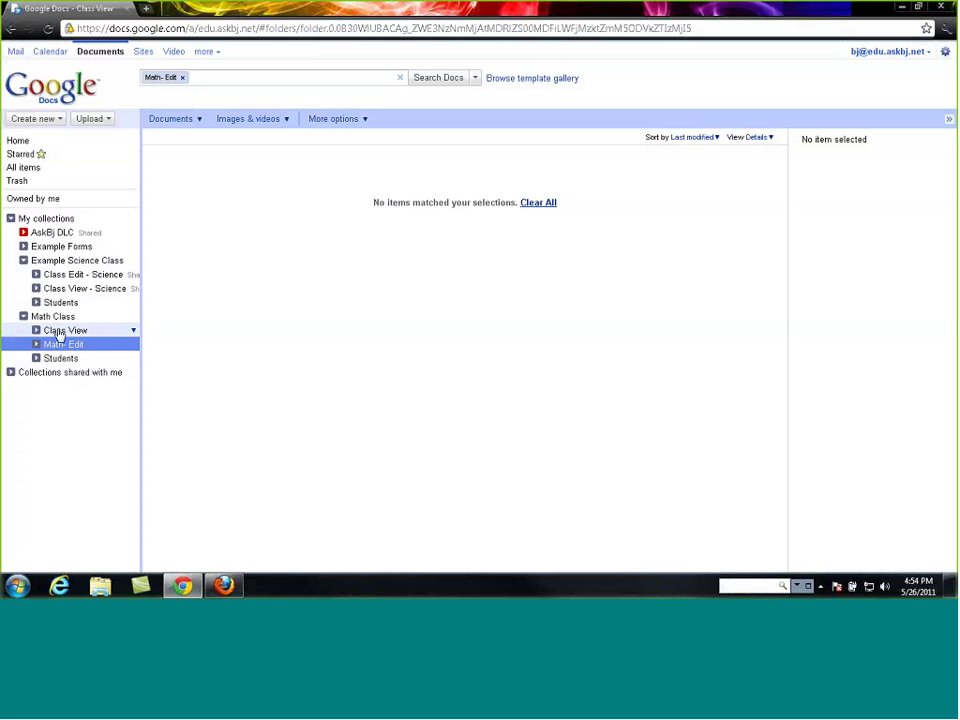
{"action": "left_click", "coordinate": [134, 332]}
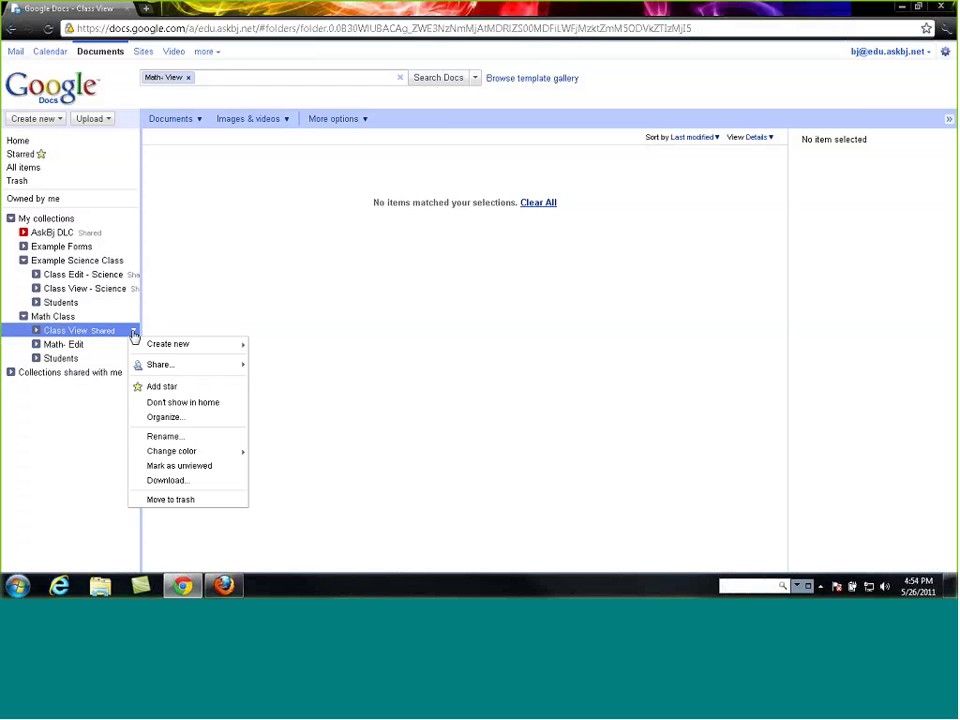
{"action": "left_click", "coordinate": [180, 437]}
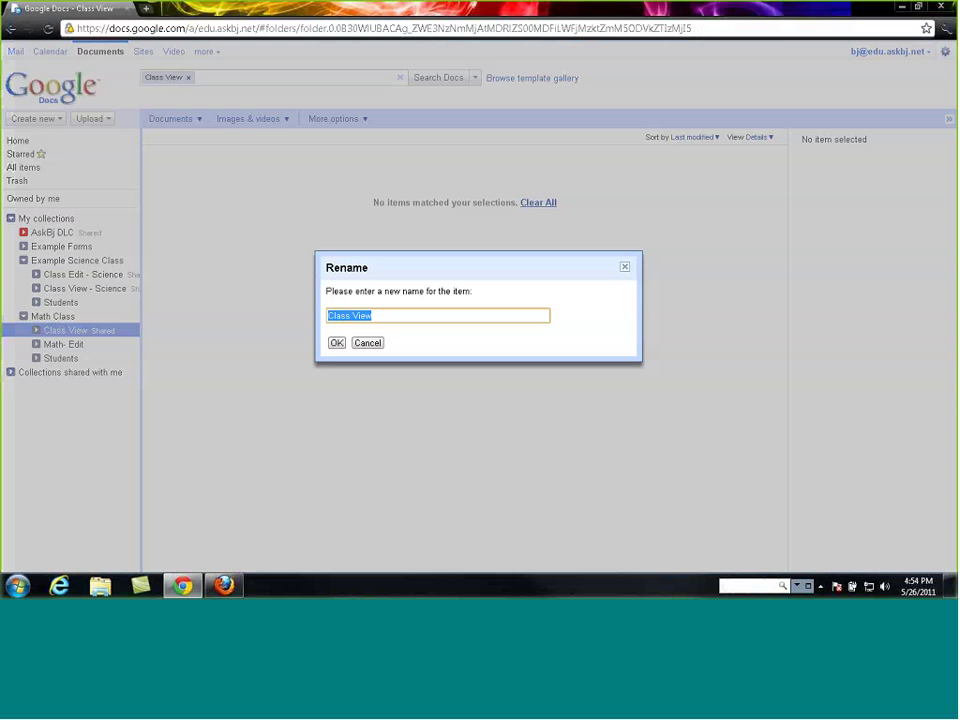
{"action": "double_click", "coordinate": [340, 316]}
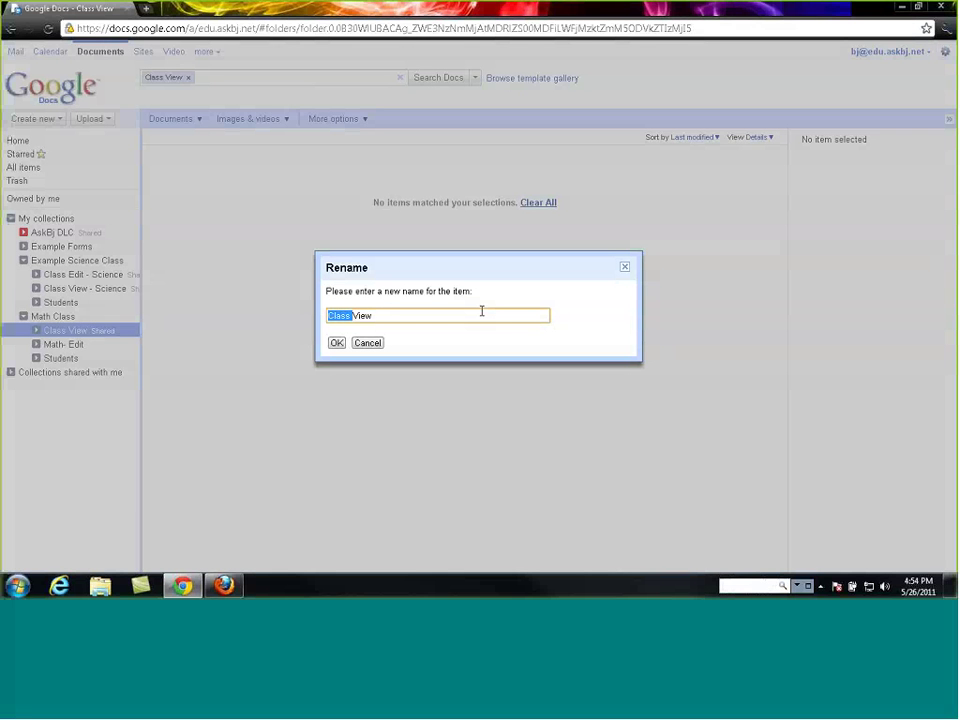
{"action": "type", "text": "Math Cl"}
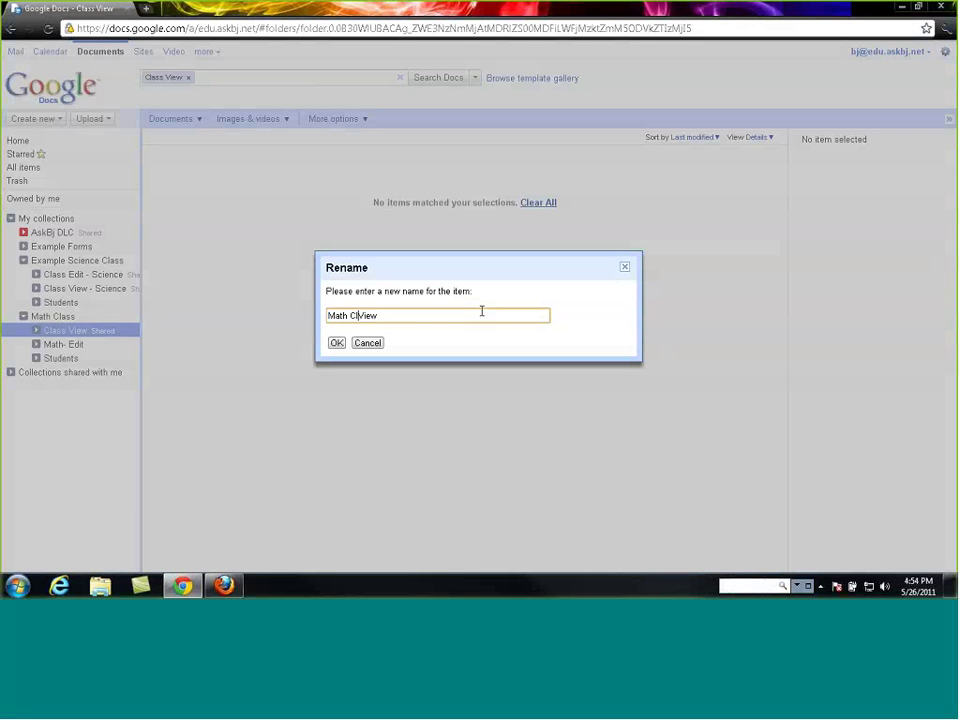
{"action": "type", "text": "ass -"}
{"action": "left_click", "coordinate": [336, 343]}
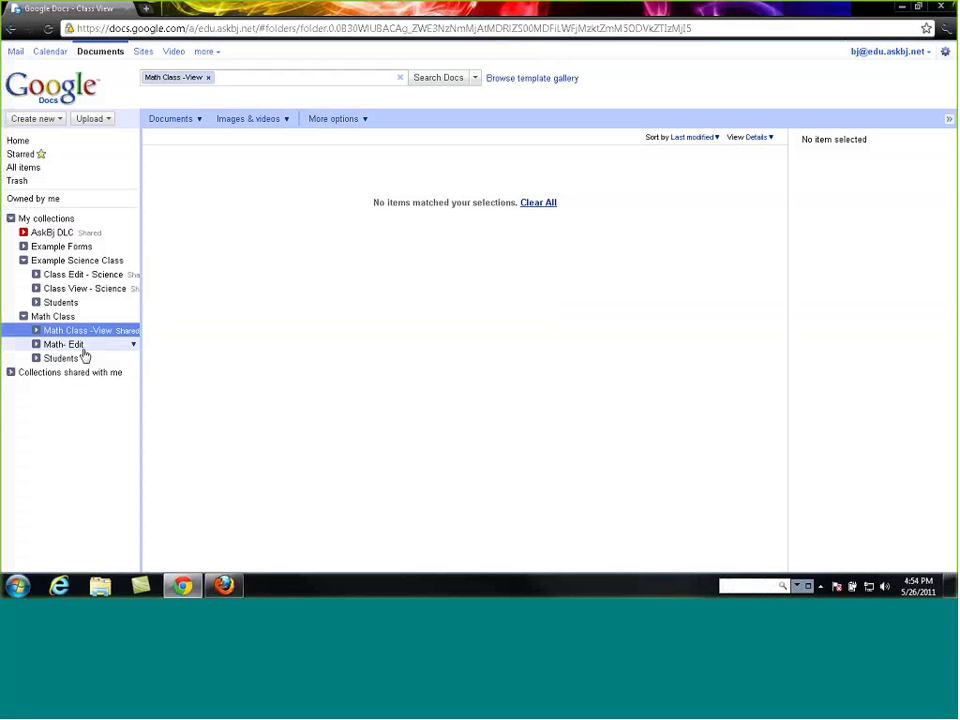
Step: Rename the Math- Edit subcollection as "Math Class - Edit"
{"action": "left_click", "coordinate": [84, 348]}
{"action": "left_click", "coordinate": [132, 347]}
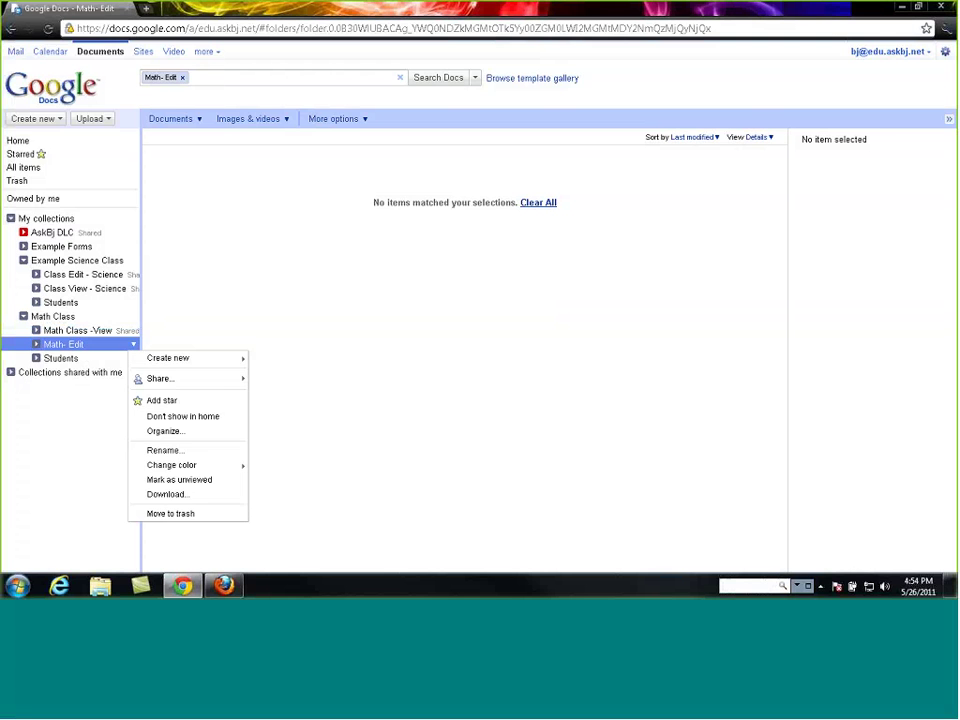
{"action": "left_click", "coordinate": [165, 450]}
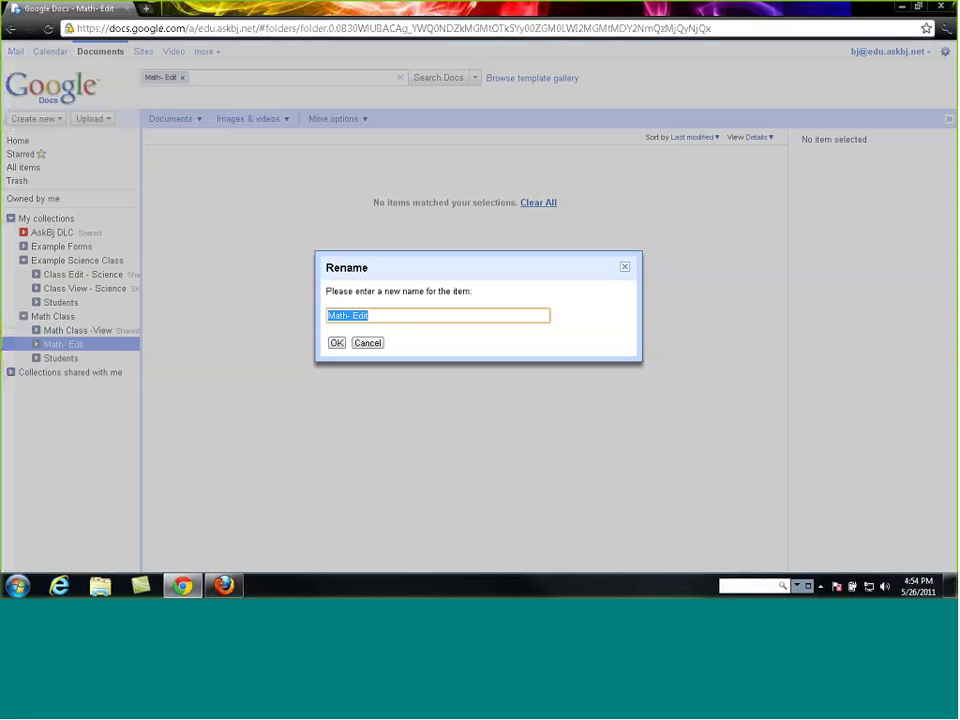
{"action": "left_click", "coordinate": [395, 316]}
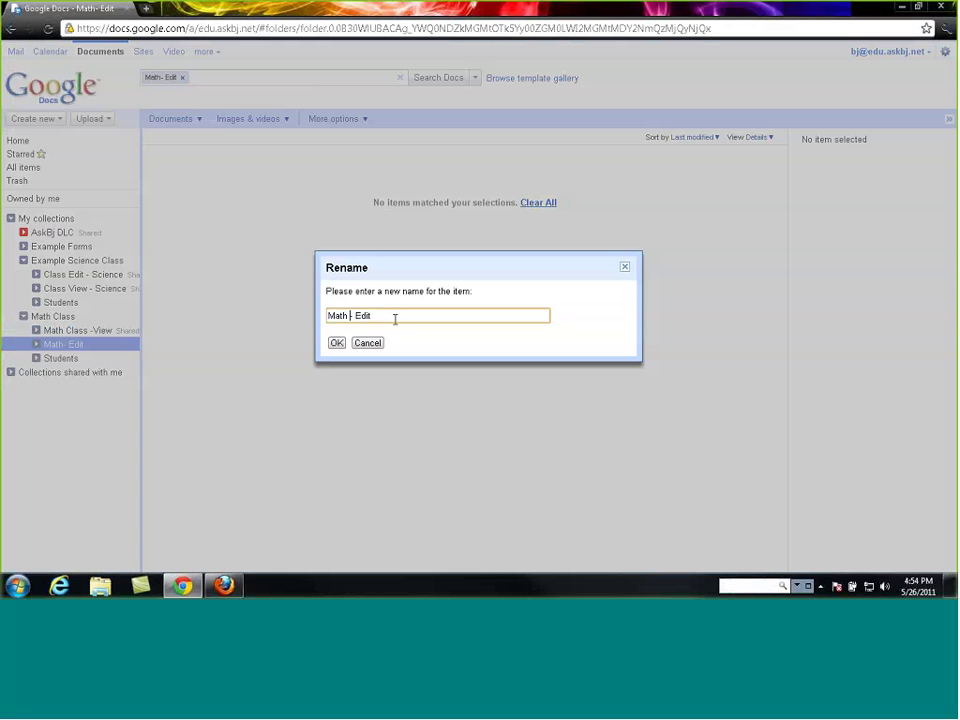
{"action": "type", "text": "Class"}
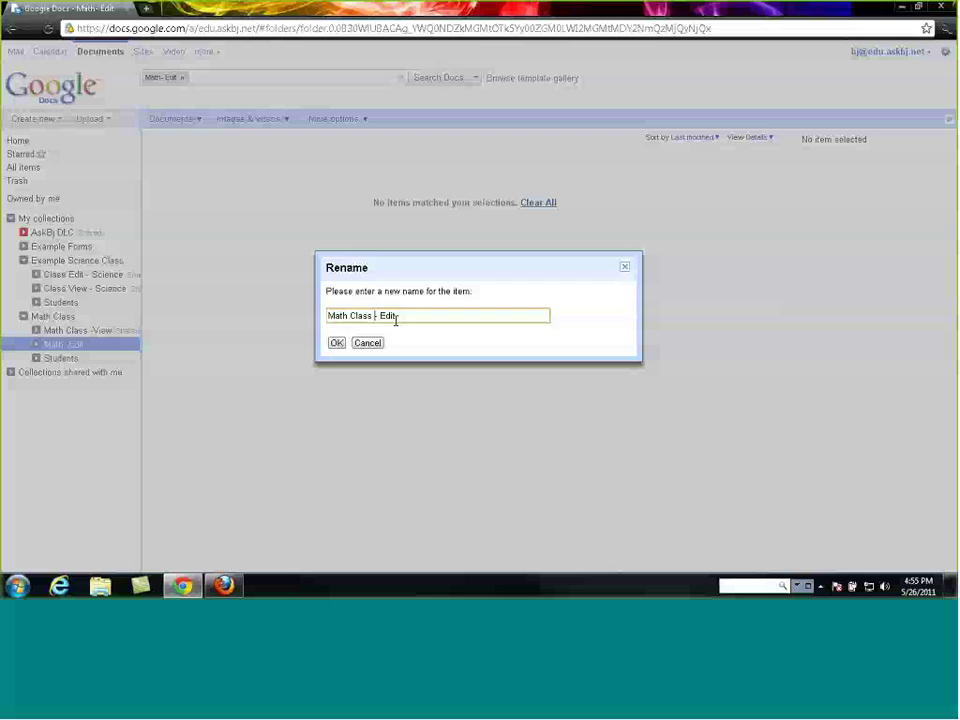
{"action": "key", "text": "Return"}
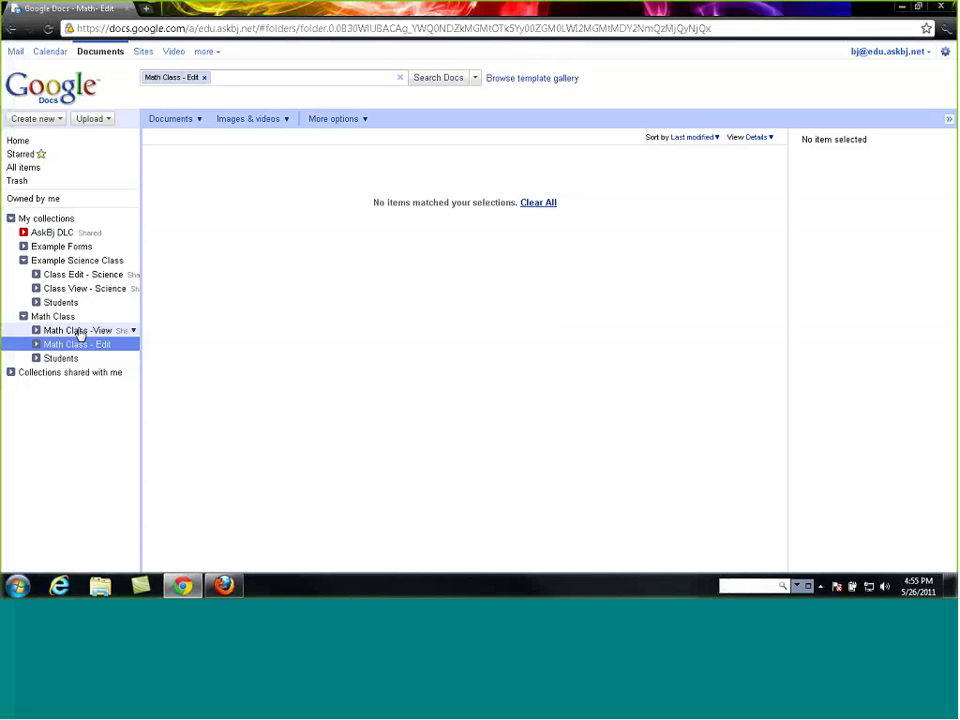
Step: Enter Student 1 and Student 2 as people to add in the sharing settings of the Math Class - Edit subcollection
{"action": "left_click", "coordinate": [132, 345]}
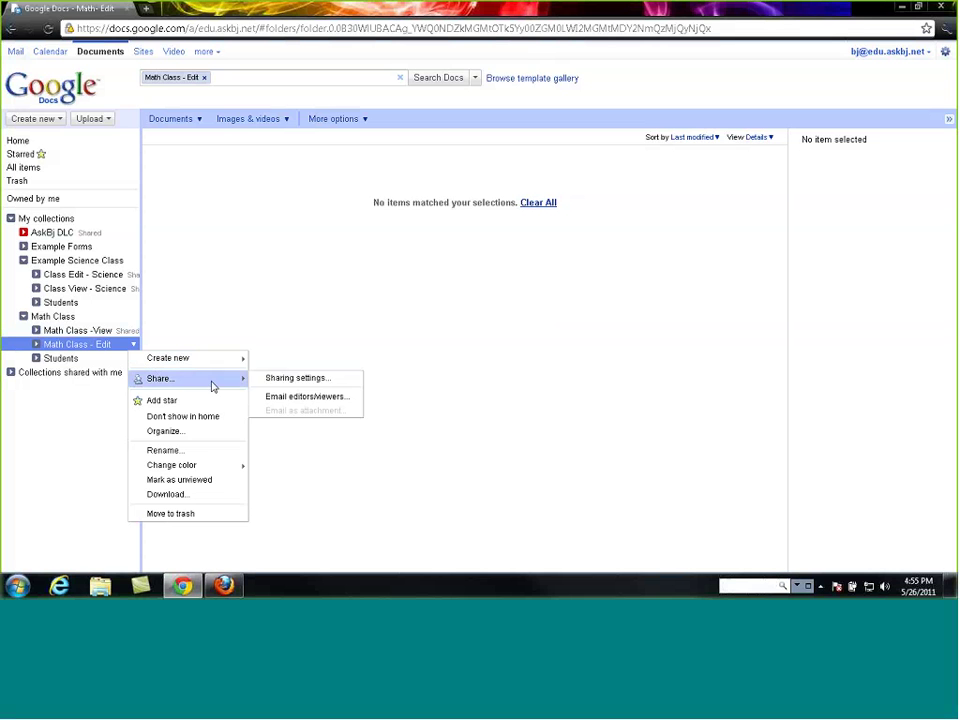
{"action": "left_click", "coordinate": [307, 384]}
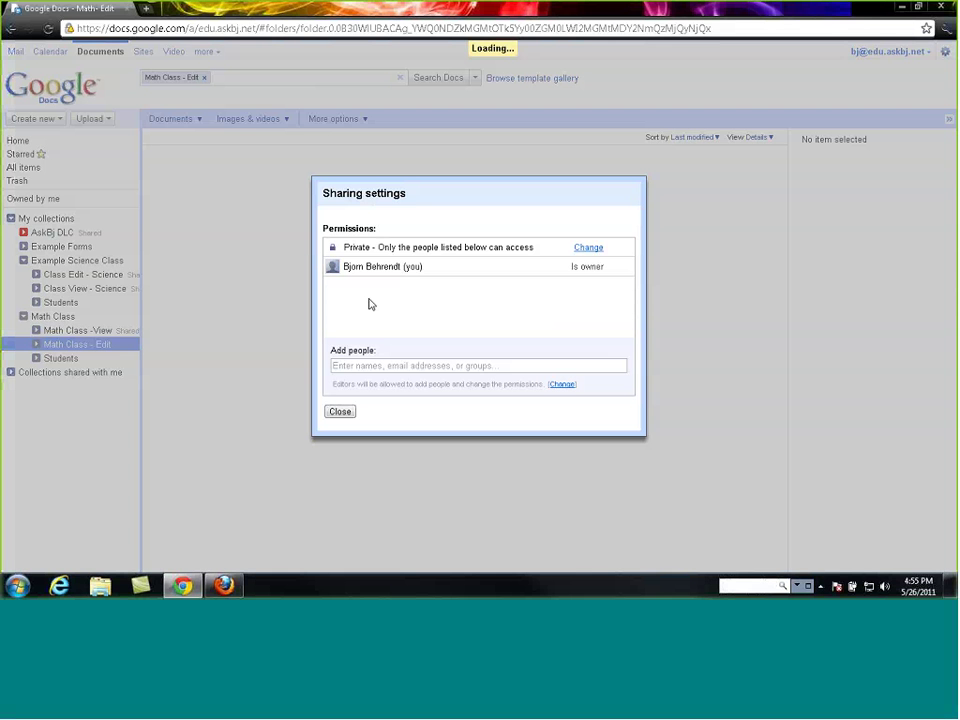
{"action": "left_click", "coordinate": [379, 364]}
{"action": "type", "text": "stu"}
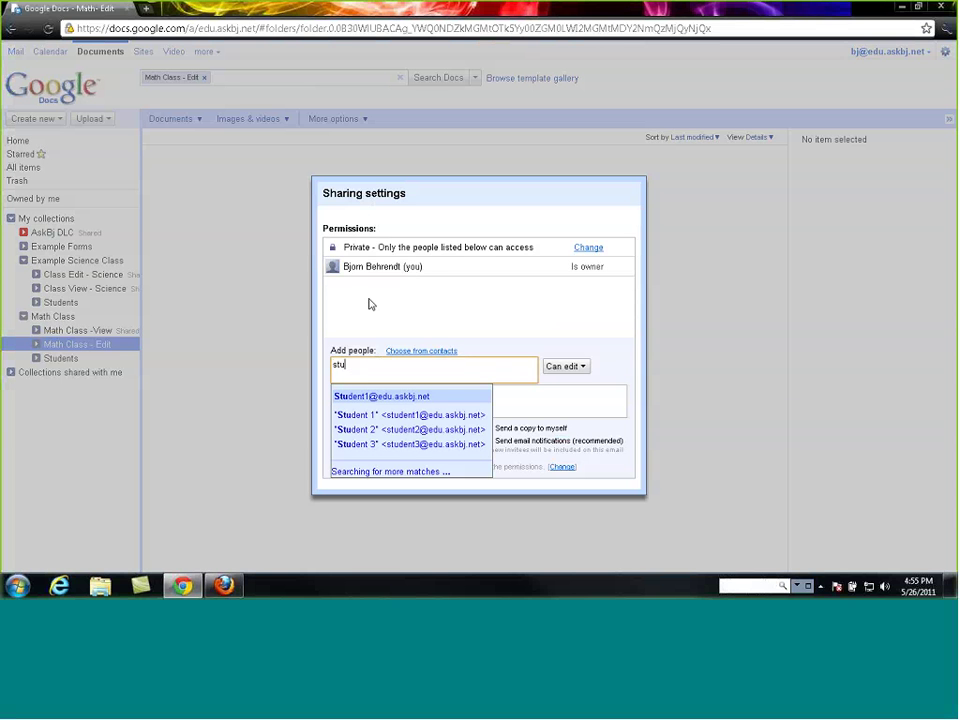
{"action": "type", "text": "d"}
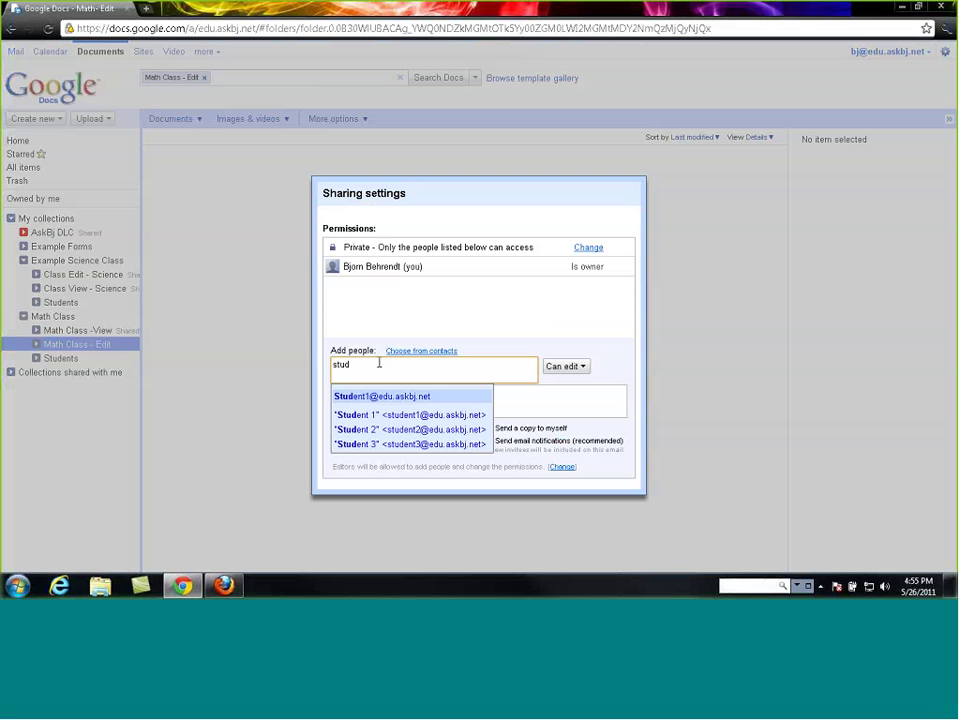
{"action": "key", "text": "Return"}
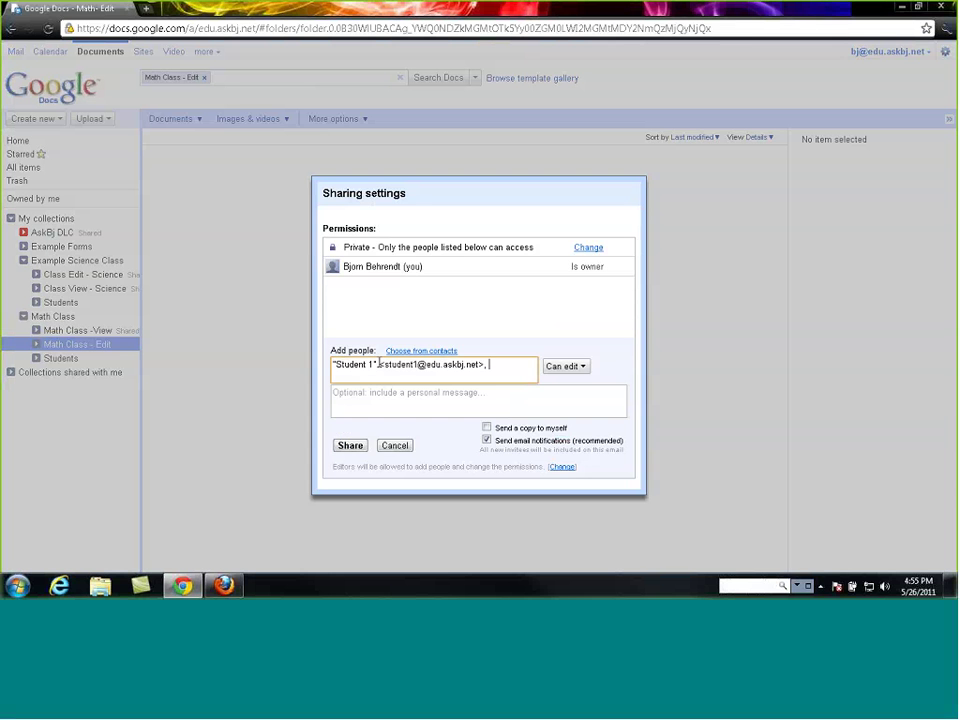
{"action": "type", "text": "stu"}
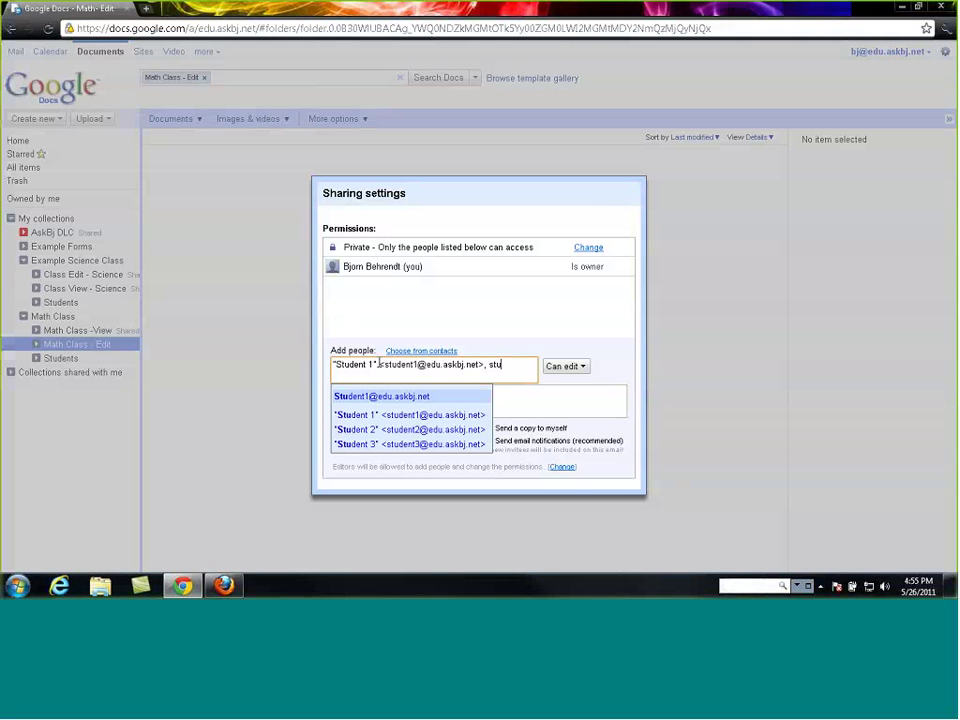
{"action": "key", "text": "Down"}
{"action": "key", "text": "Down"}
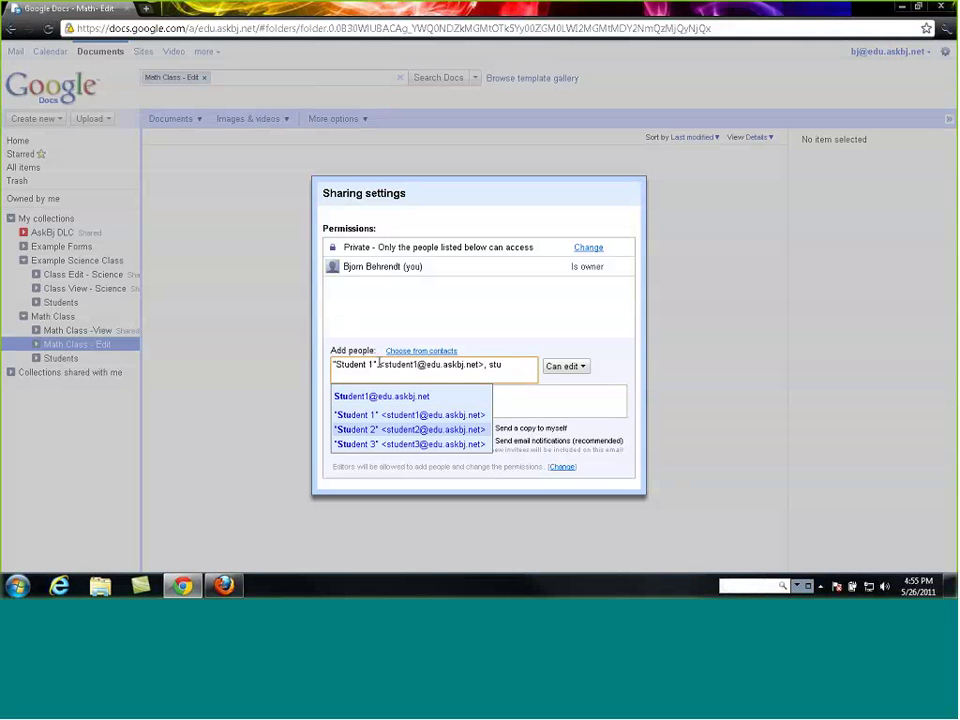
{"action": "key", "text": "Return"}
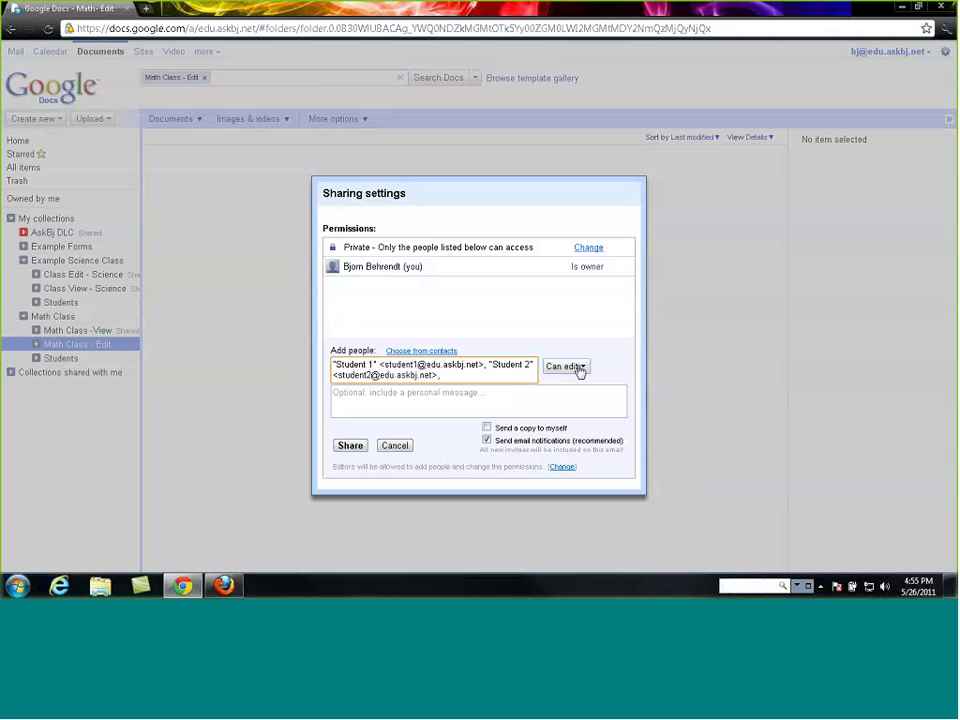
Step: Share Math Class - Edit with the entered students as Can edit, without e-mail notifications, and close the sharing settings
{"action": "left_click", "coordinate": [487, 440]}
{"action": "left_click", "coordinate": [356, 445]}
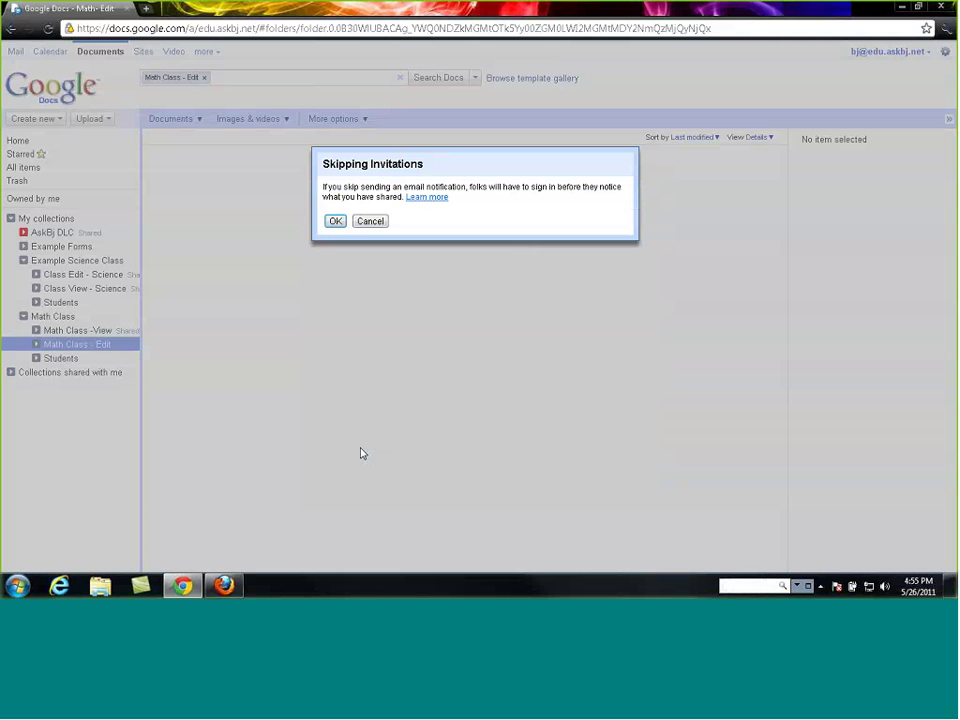
{"action": "left_click", "coordinate": [336, 221]}
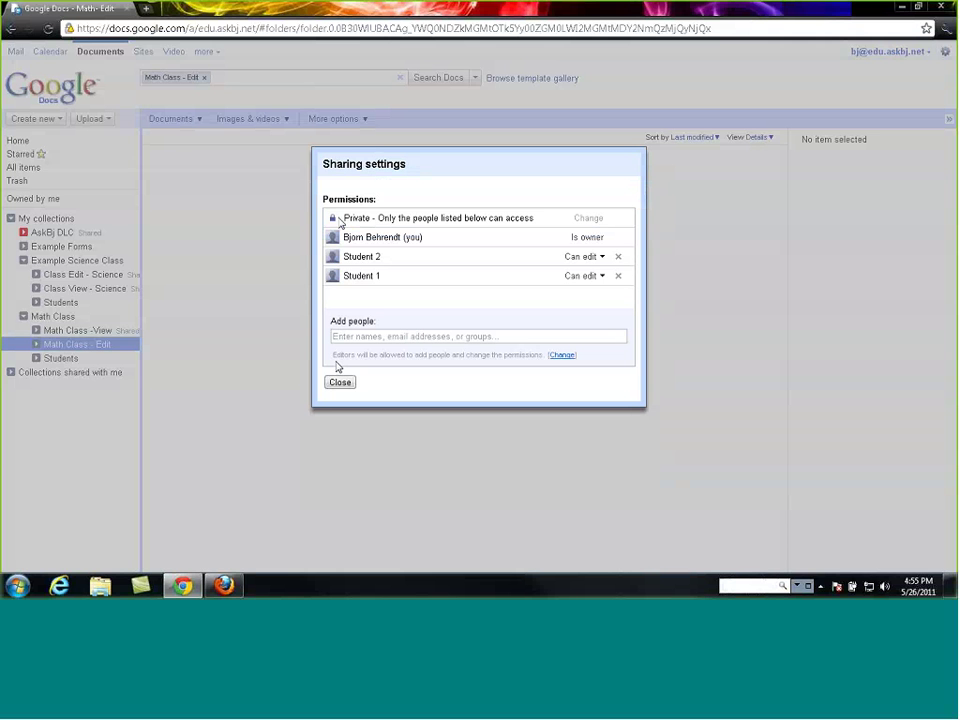
{"action": "left_click", "coordinate": [338, 381]}
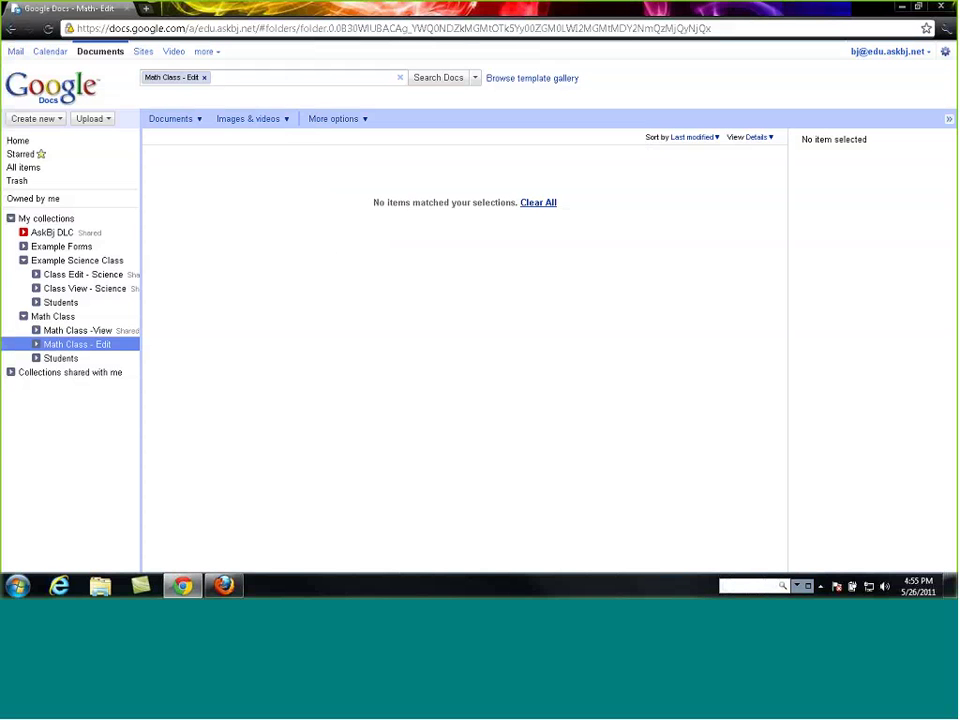
Step: Create a new document in the Math Class -View subcollection and begin it with the line "Please Answer:"
{"action": "left_click", "coordinate": [77, 330]}
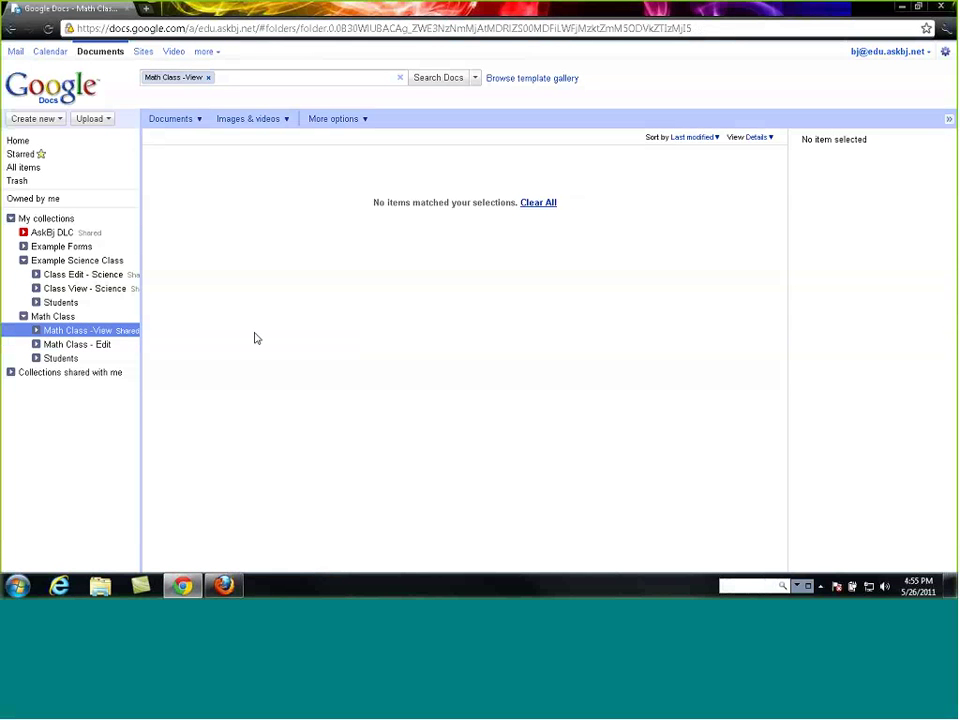
{"action": "left_click", "coordinate": [39, 119]}
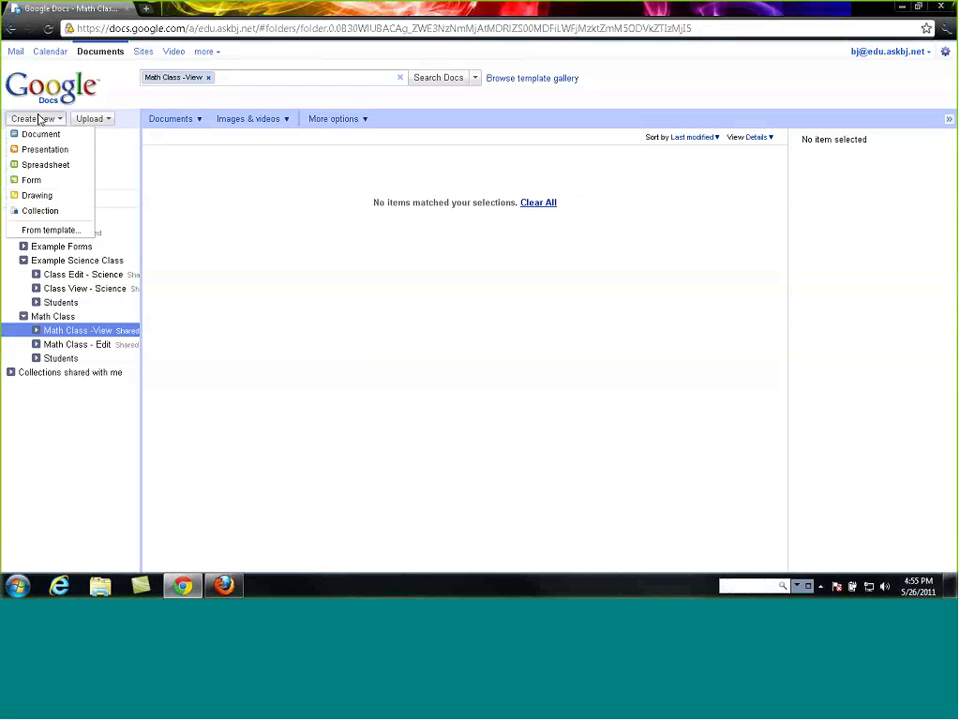
{"action": "left_click", "coordinate": [40, 134]}
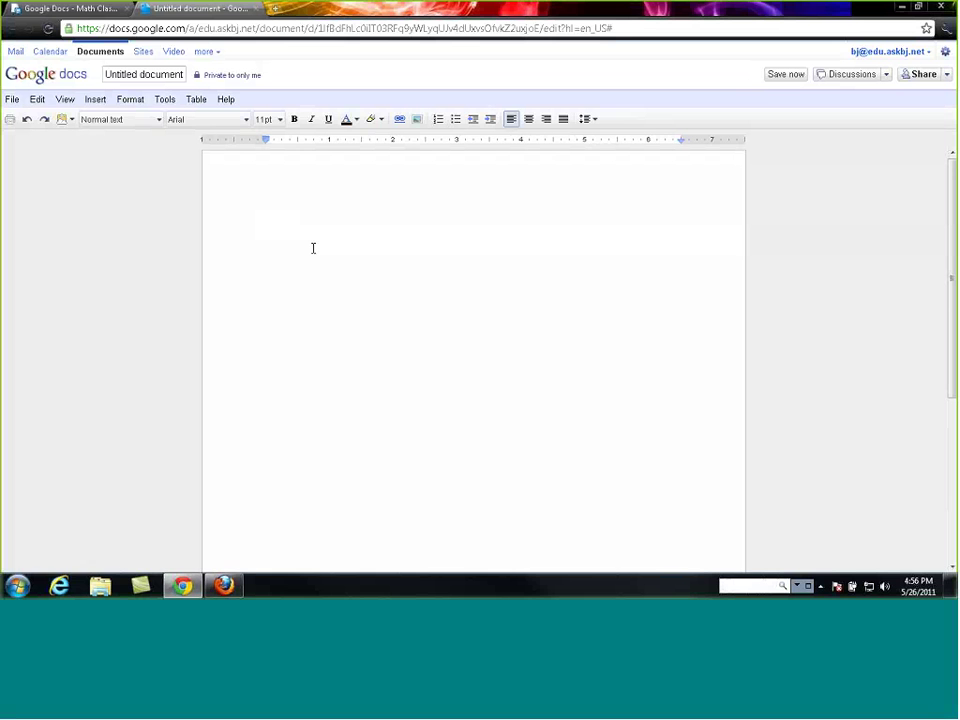
{"action": "type", "text": "Please A"}
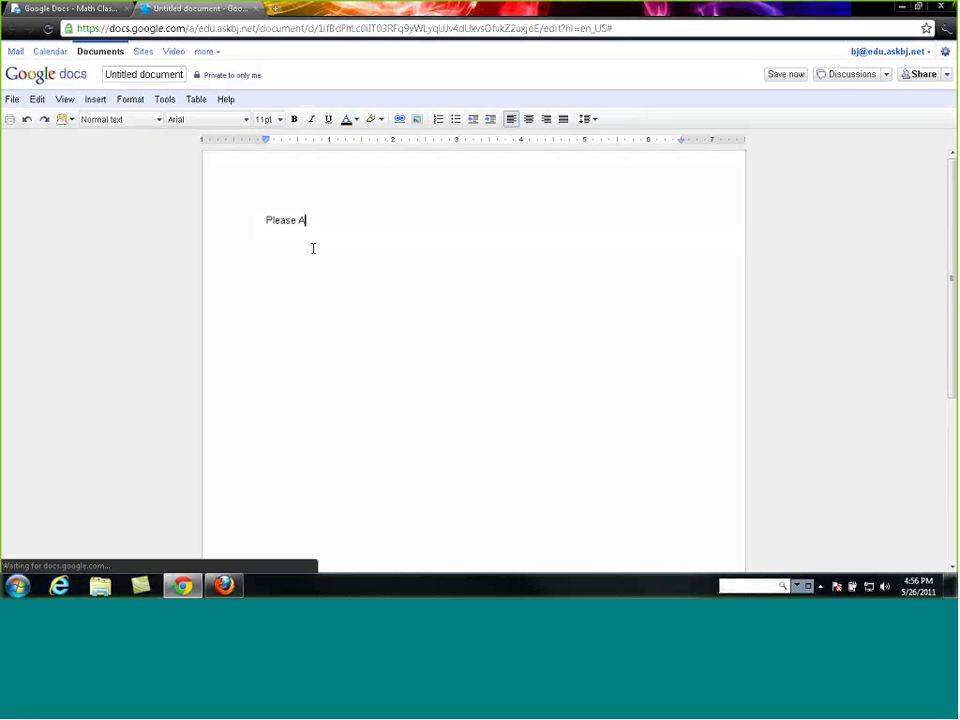
{"action": "type", "text": "nswe"}
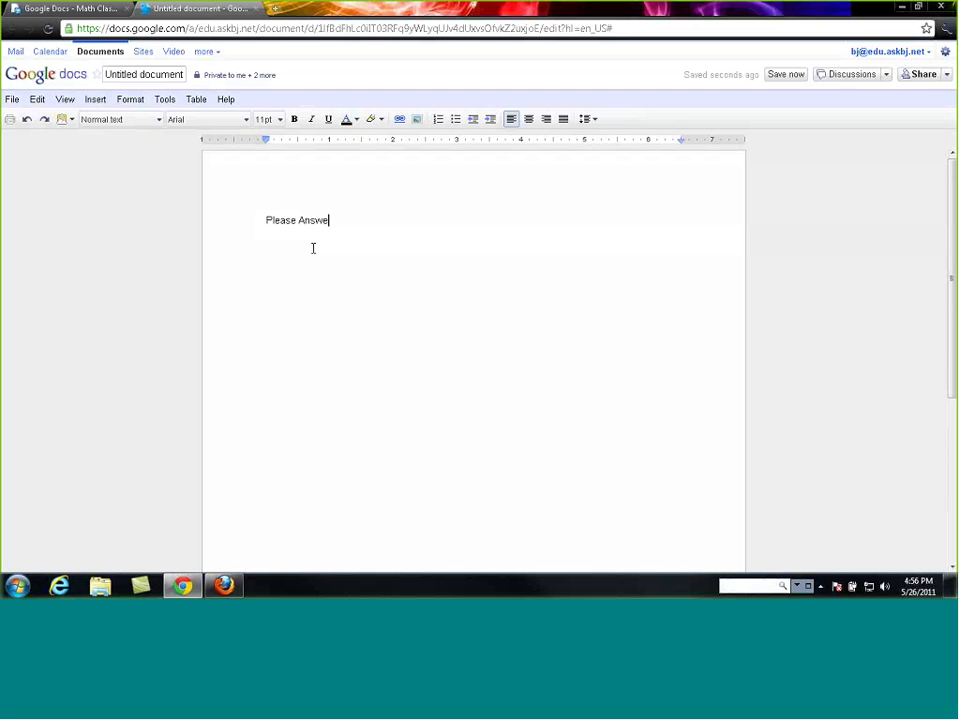
{"action": "type", "text": "r:"}
{"action": "key", "text": "Return"}
{"action": "key", "text": "Return"}
Step: Add the questions "1. 4+8", "2. 9+6" and "3. 13+9" below the heading line, leaving blank lines between them for answers
{"action": "type", "text": "1"}
{"action": "type", "text": ". "}
{"action": "type", "text": "4+8     "}
{"action": "type", "text": "2"}
{"action": "type", "text": ". "}
{"action": "type", "text": "9+"}
{"action": "type", "text": "6     "}
{"action": "type", "text": "3"}
{"action": "type", "text": "."}
{"action": "type", "text": " 13"}
{"action": "type", "text": "+"}
{"action": "type", "text": "9"}
{"action": "key", "text": "Return"}
{"action": "key", "text": "Return"}
{"action": "key", "text": "Return"}
{"action": "key", "text": "Return"}
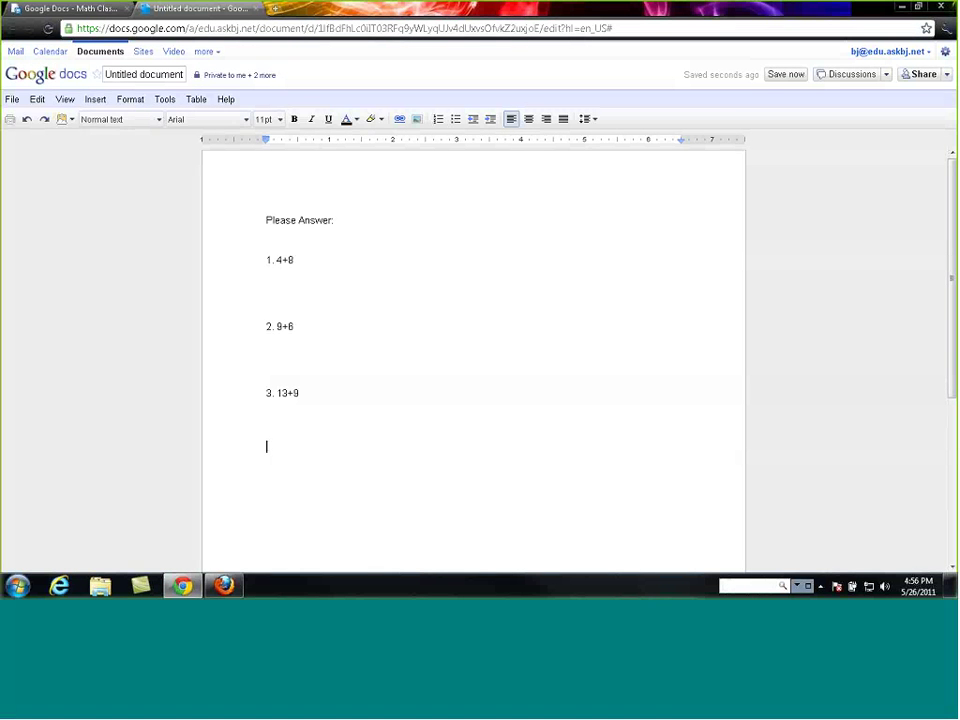
{"action": "left_click", "coordinate": [313, 258]}
{"action": "left_click", "coordinate": [333, 313]}
{"action": "left_click", "coordinate": [365, 400]}
Step: Rename the document as "Math Test 1" and close it
{"action": "left_click", "coordinate": [133, 76]}
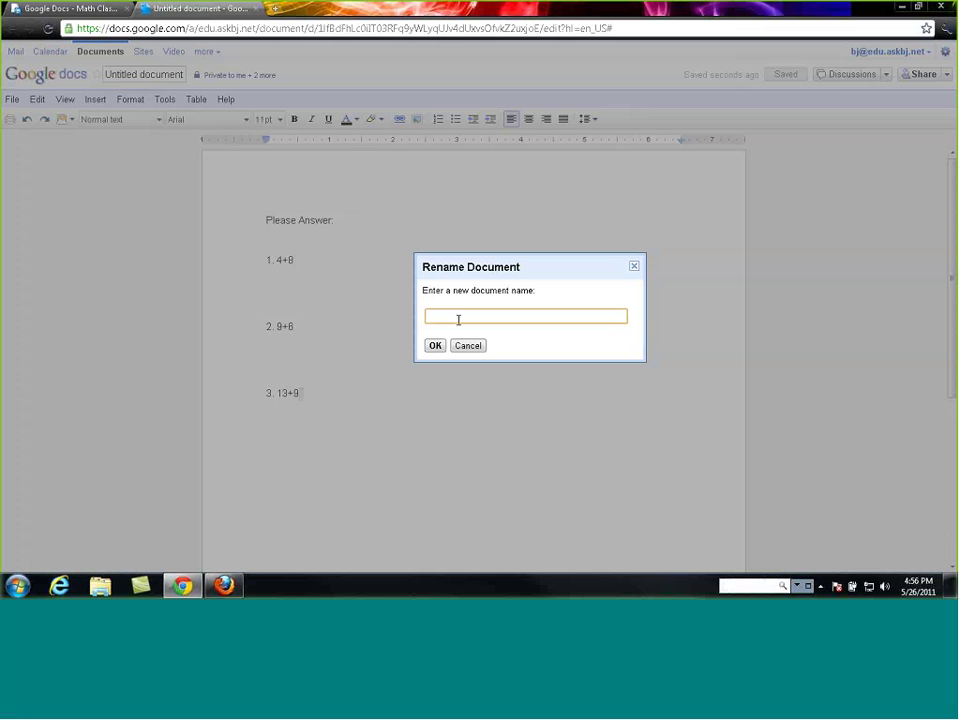
{"action": "type", "text": "Math Test 1"}
{"action": "key", "text": "Return"}
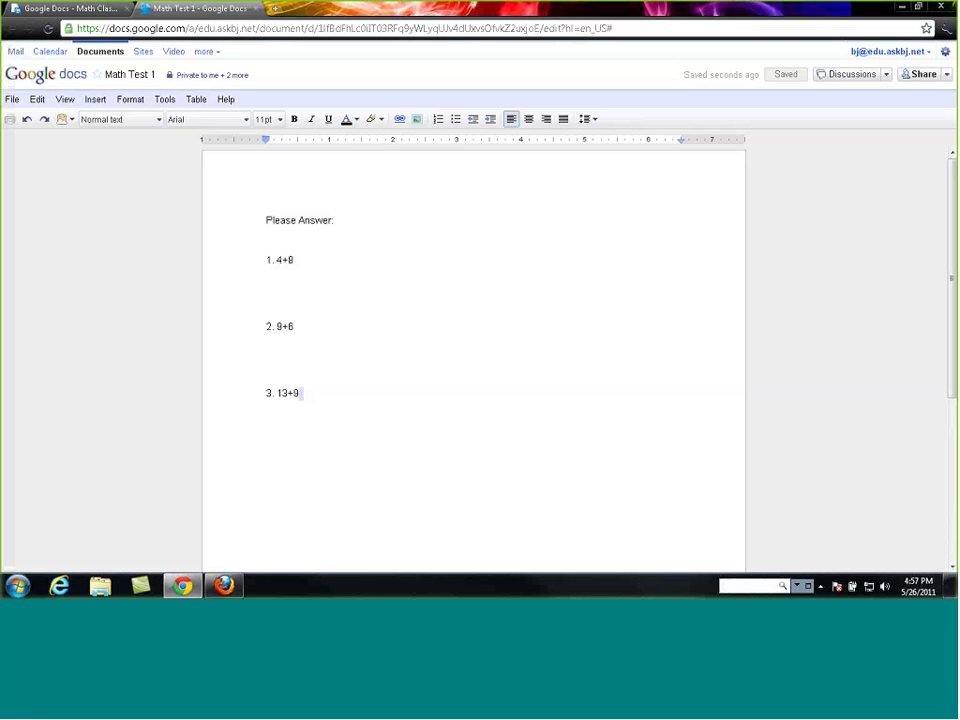
{"action": "left_click", "coordinate": [257, 8]}
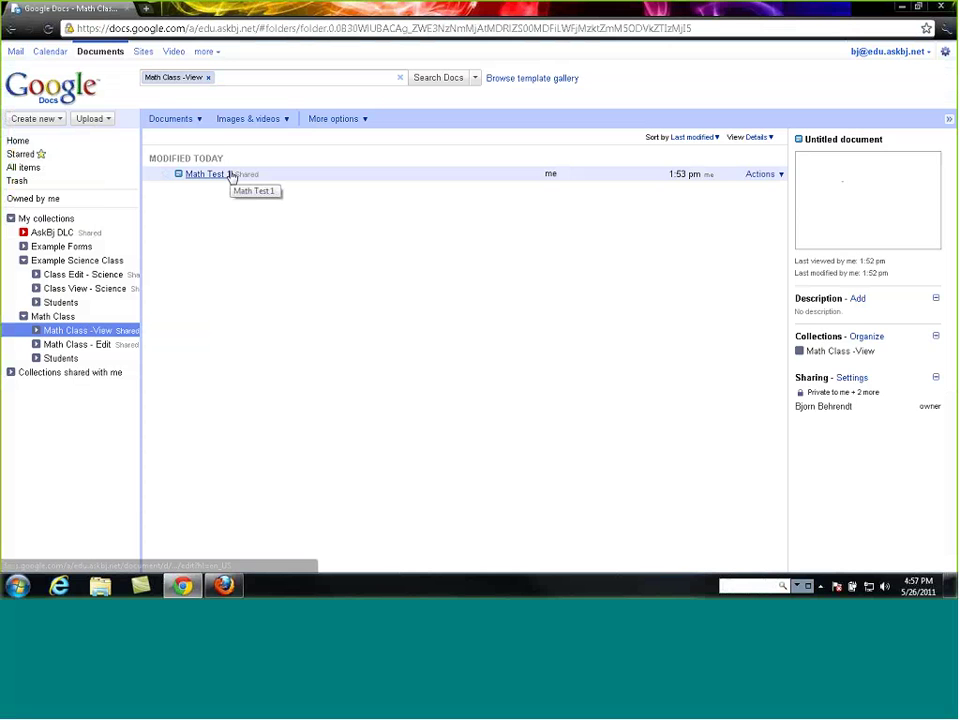
Step: Review the contents of Math Class - Edit, Home and Math Class -View in the teacher's document list
{"action": "left_click", "coordinate": [53, 344]}
{"action": "left_click", "coordinate": [57, 332]}
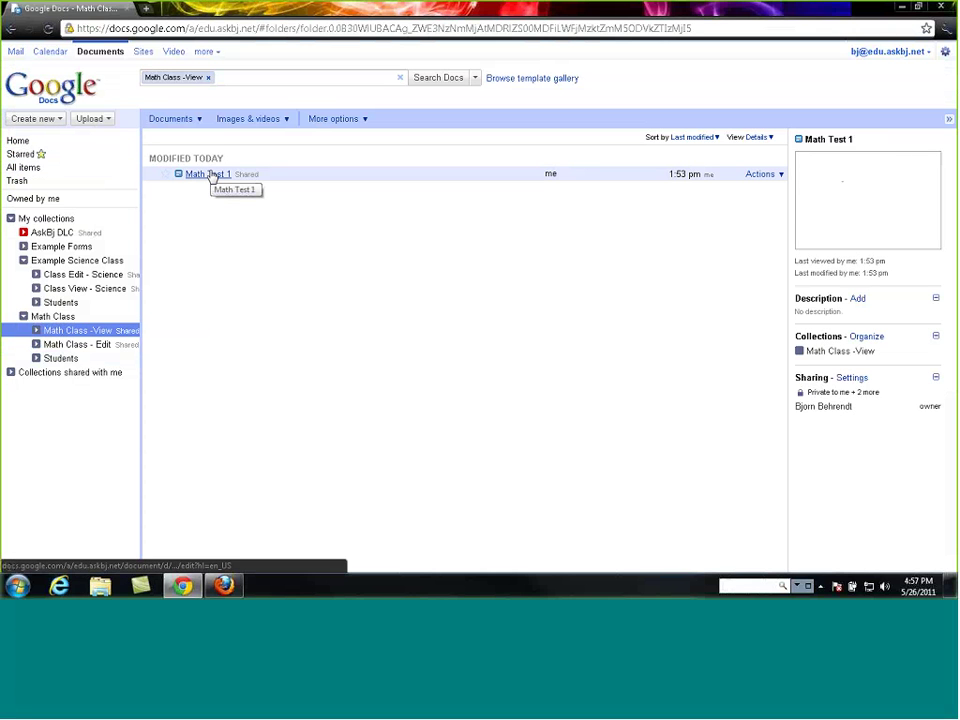
{"action": "left_click", "coordinate": [20, 141]}
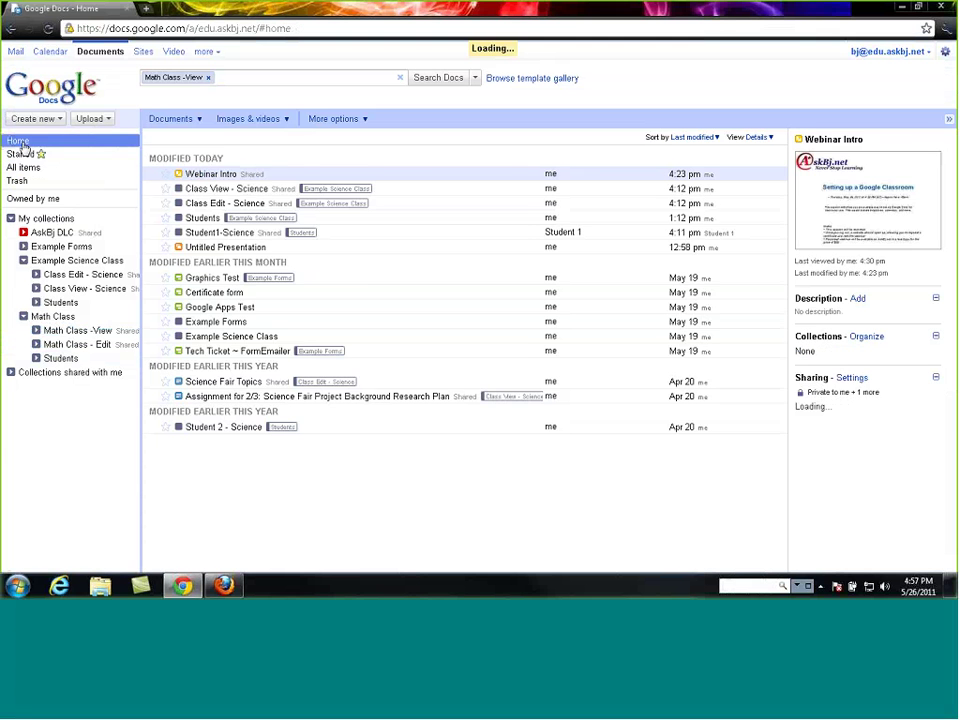
{"action": "left_click_drag", "start_coordinate": [168, 237], "coordinate": [73, 336]}
{"action": "left_click_drag", "start_coordinate": [207, 174], "coordinate": [75, 331]}
{"action": "left_click", "coordinate": [99, 323]}
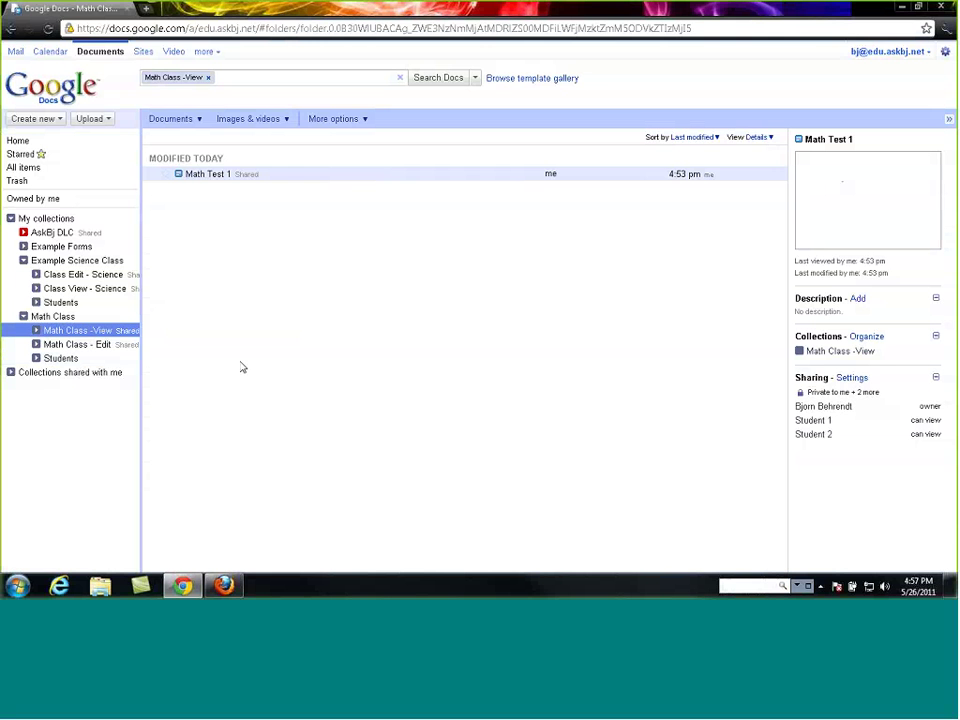
Step: Switch to the student's Google Docs in Firefox, maximize the window and reload the document list
{"action": "left_click", "coordinate": [901, 8]}
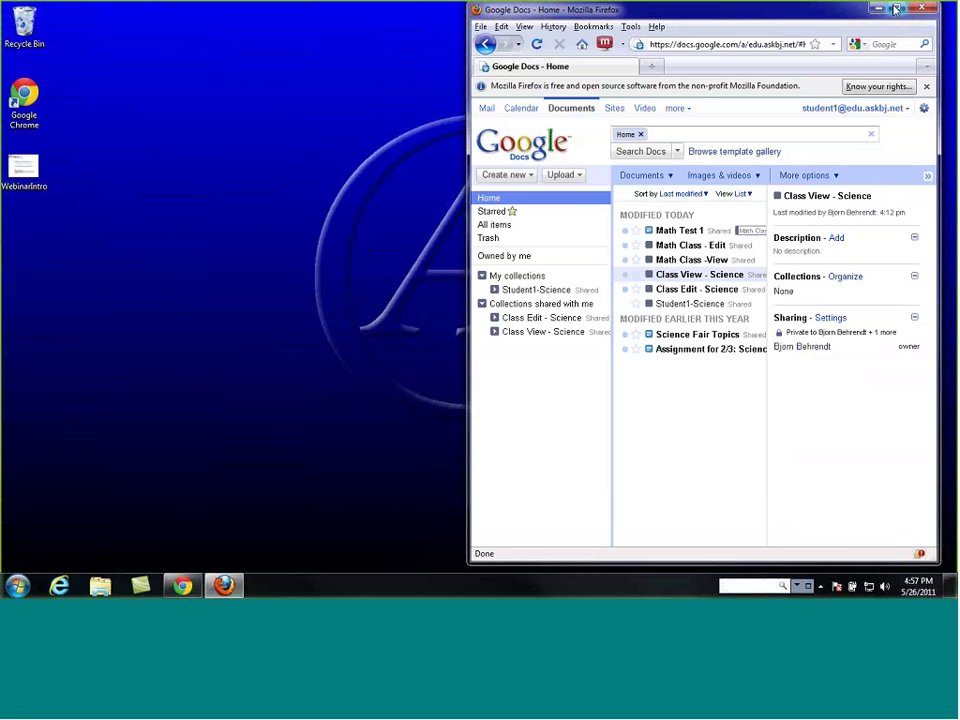
{"action": "left_click", "coordinate": [897, 9]}
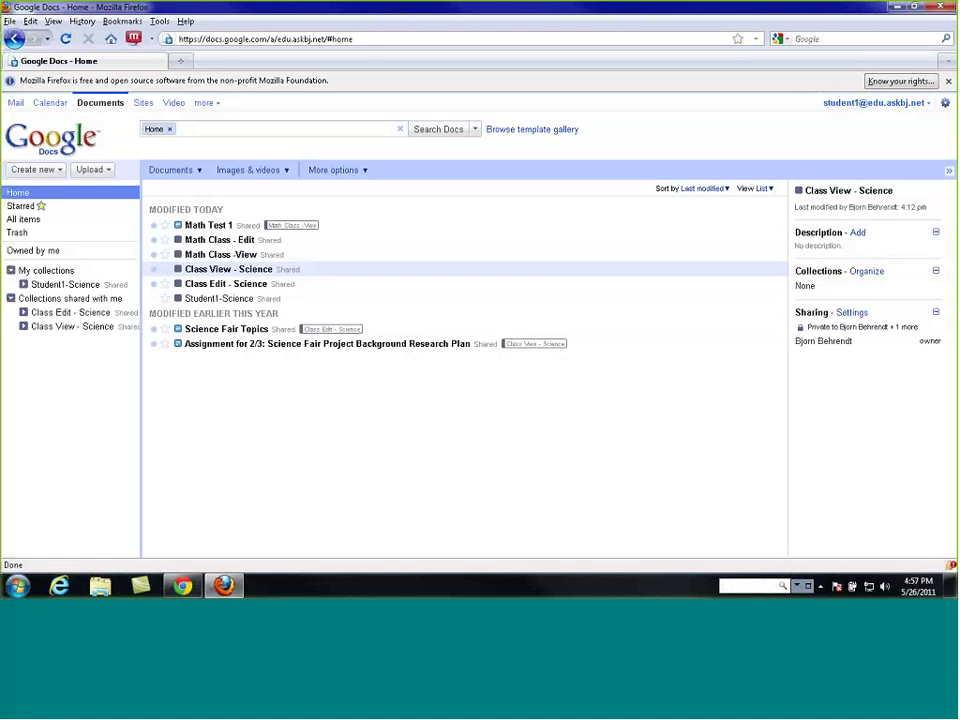
{"action": "left_click", "coordinate": [48, 145]}
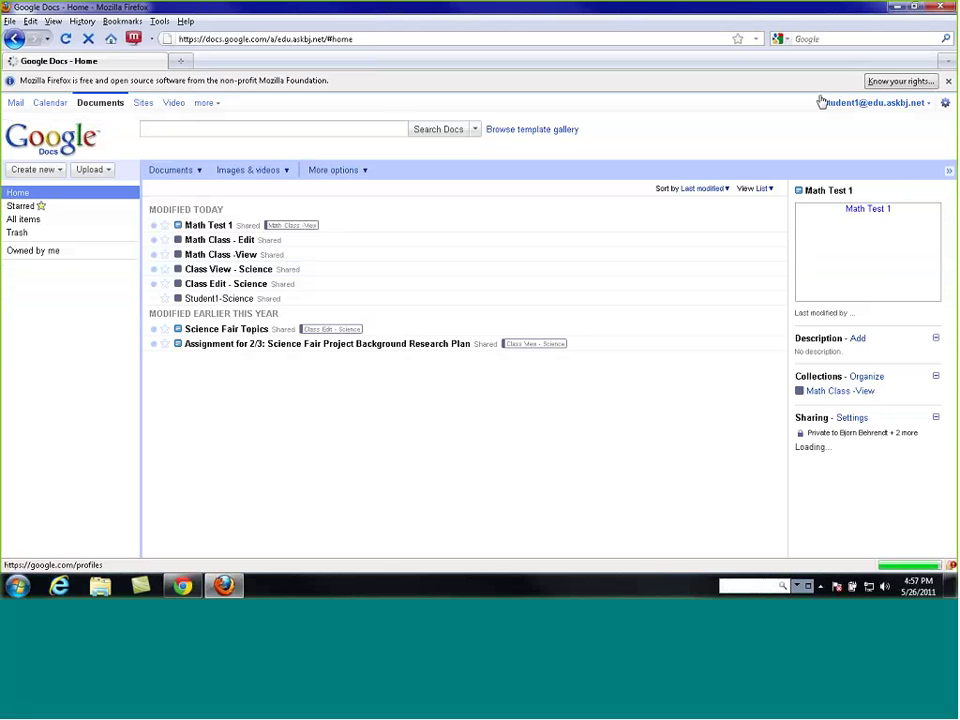
{"action": "left_click", "coordinate": [949, 81]}
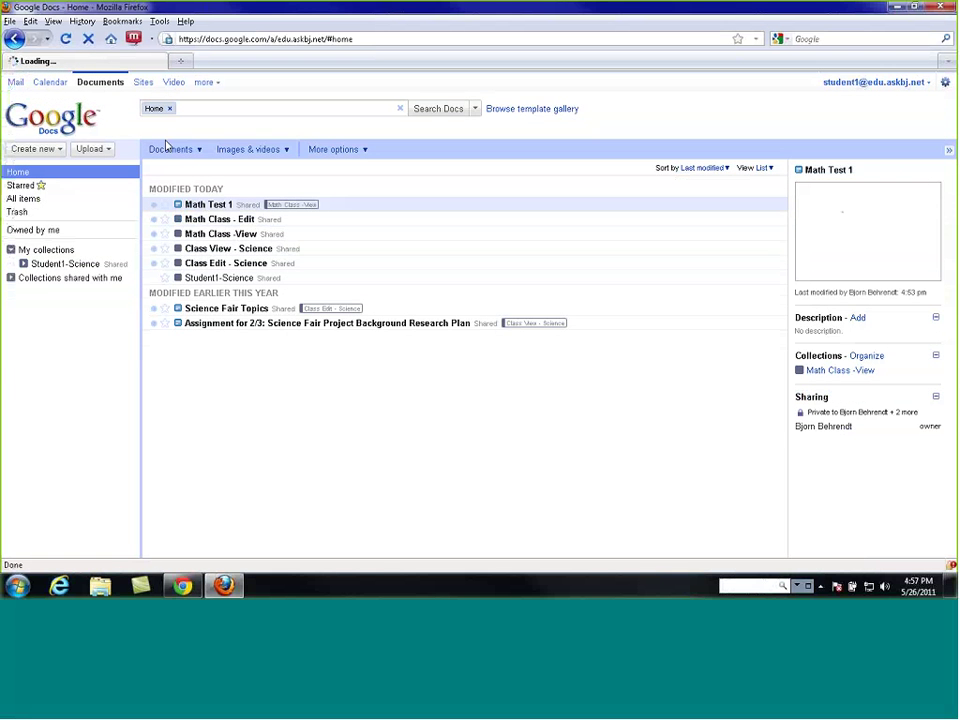
Step: Expand the collections shared with the student, view Math Test 1 from Math Class -View, and close the document
{"action": "left_click", "coordinate": [11, 278]}
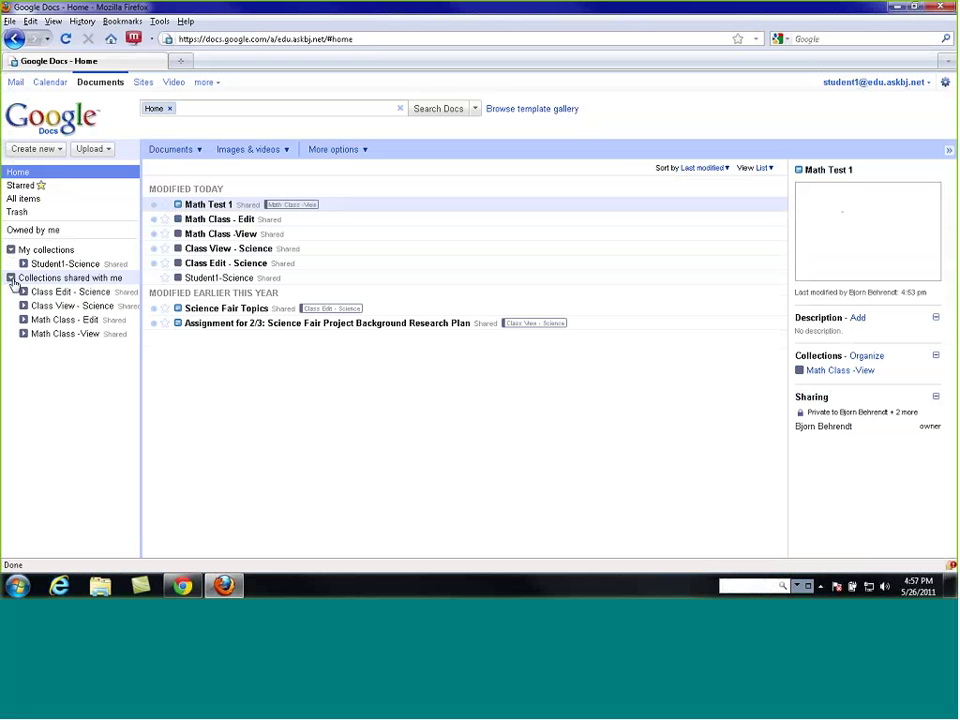
{"action": "left_click", "coordinate": [75, 293]}
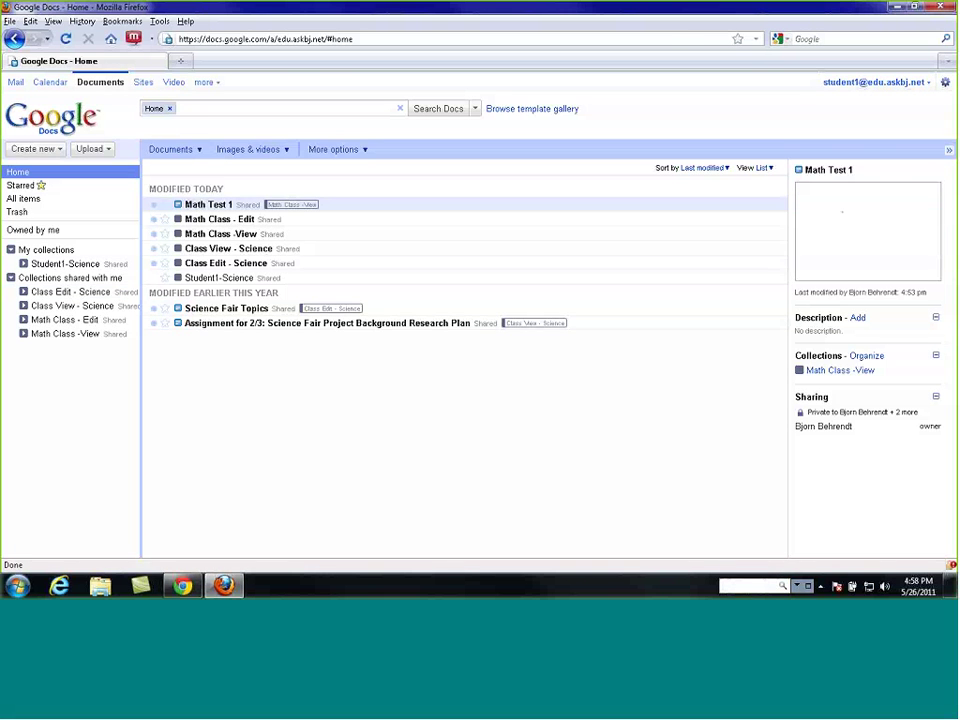
{"action": "left_click", "coordinate": [50, 334]}
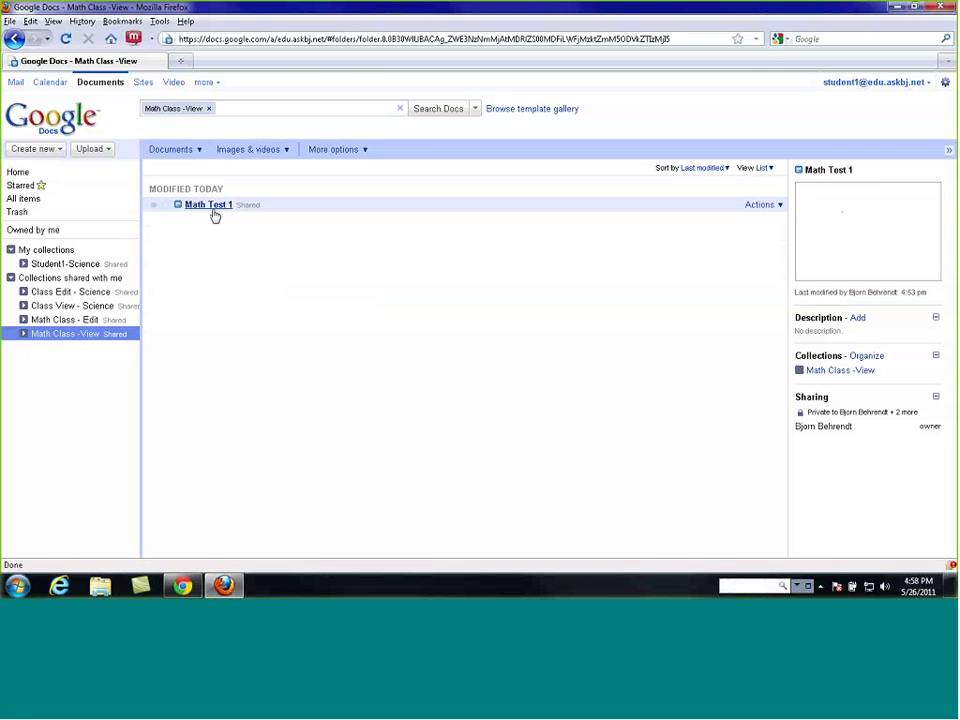
{"action": "left_click", "coordinate": [214, 211]}
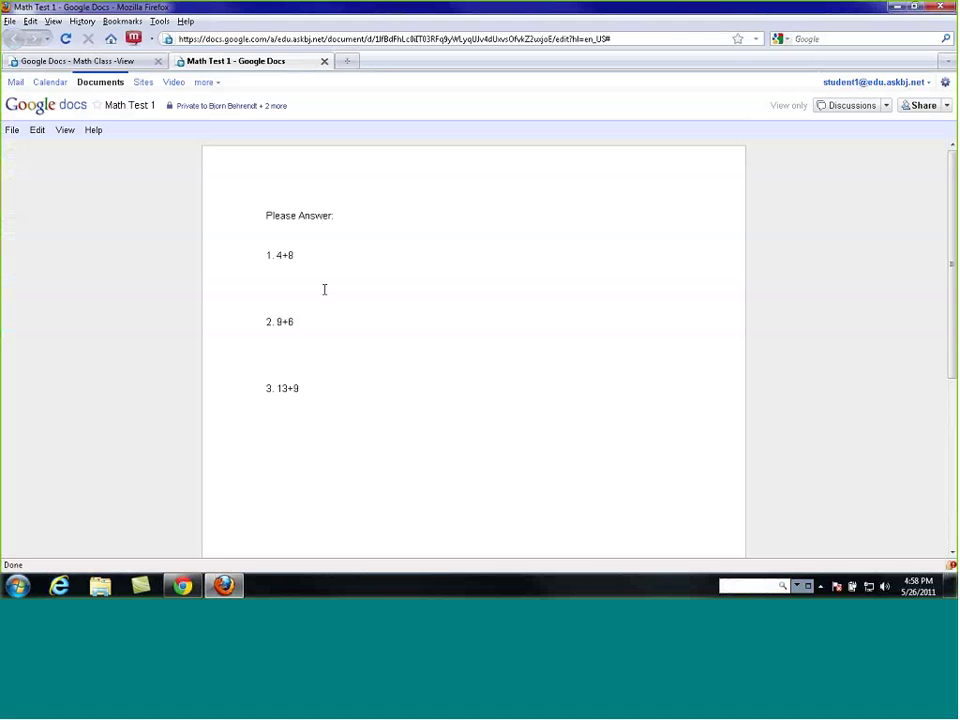
{"action": "left_click", "coordinate": [324, 62]}
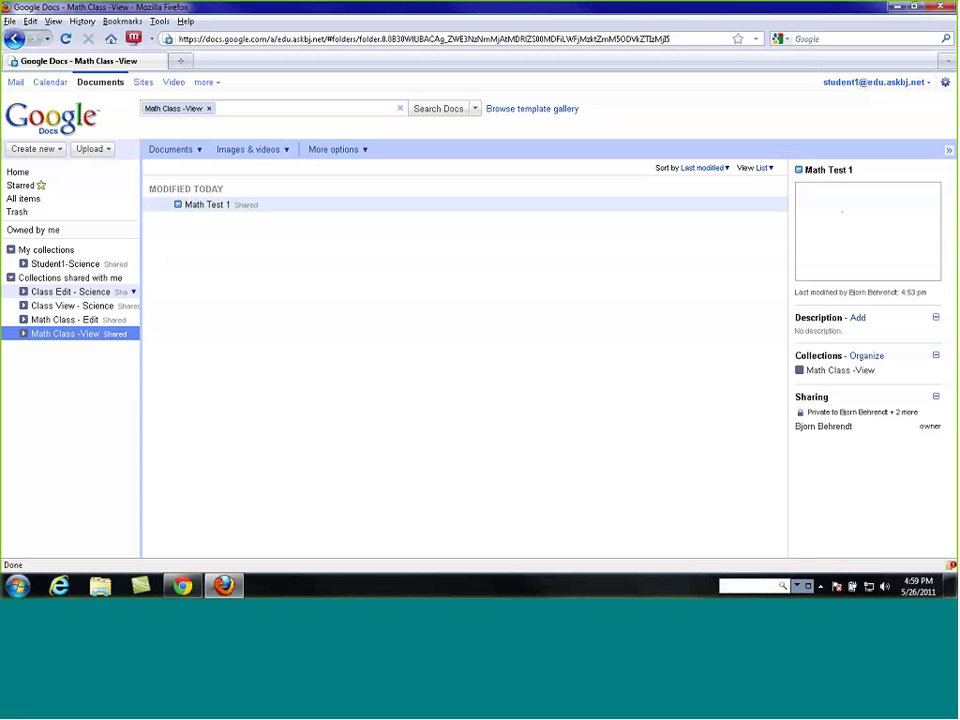
Step: Create a new collection named "Student1-math" under the student's own collections
{"action": "left_click", "coordinate": [11, 279]}
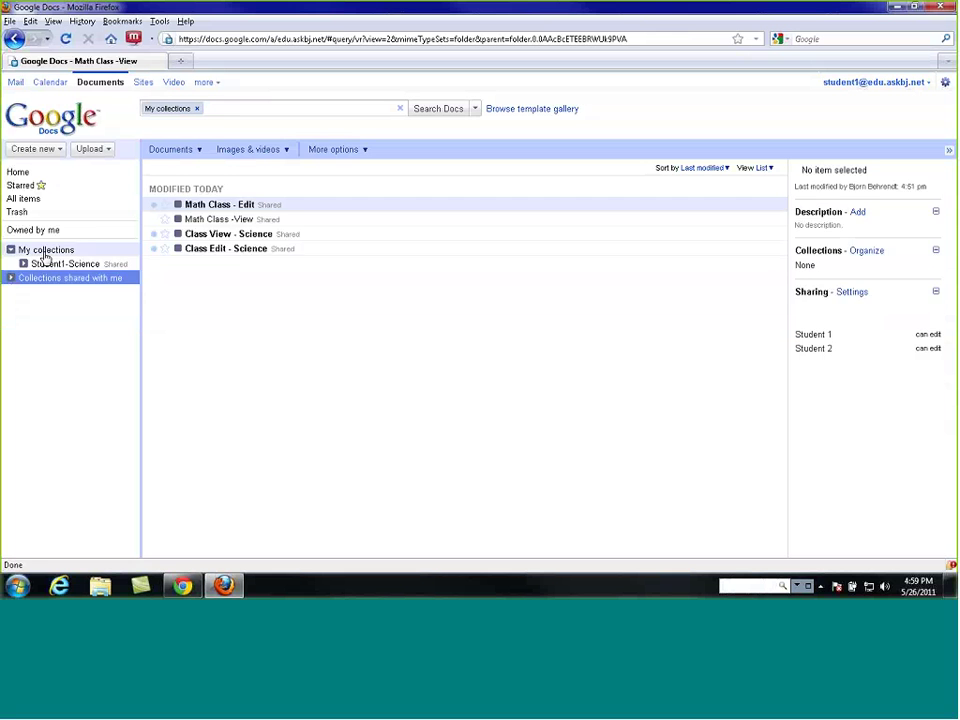
{"action": "left_click", "coordinate": [45, 251]}
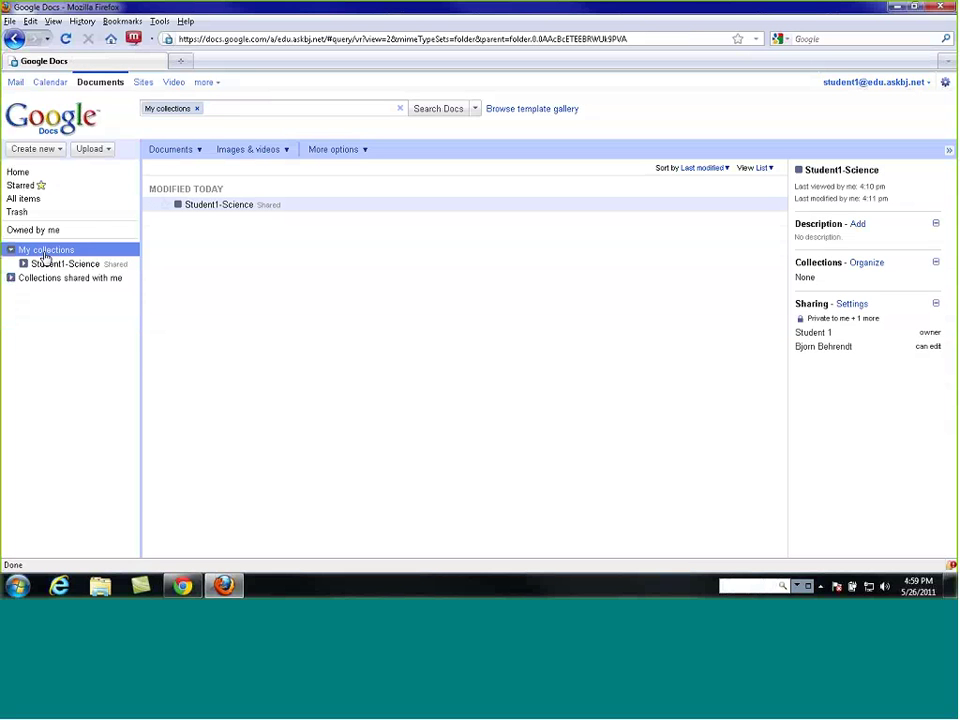
{"action": "left_click", "coordinate": [57, 150]}
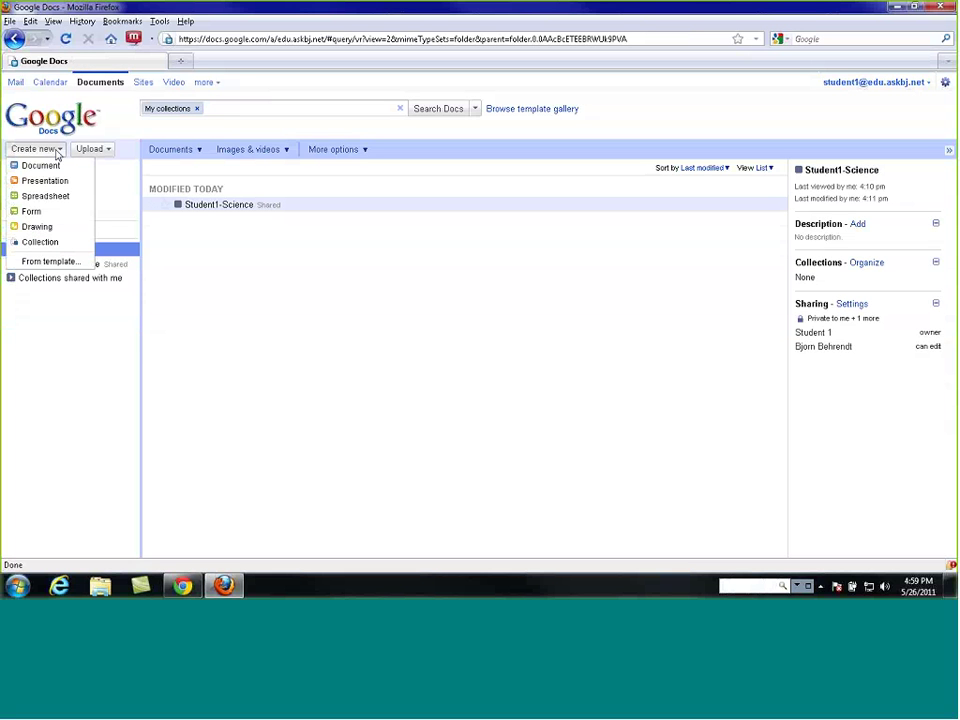
{"action": "left_click", "coordinate": [46, 248]}
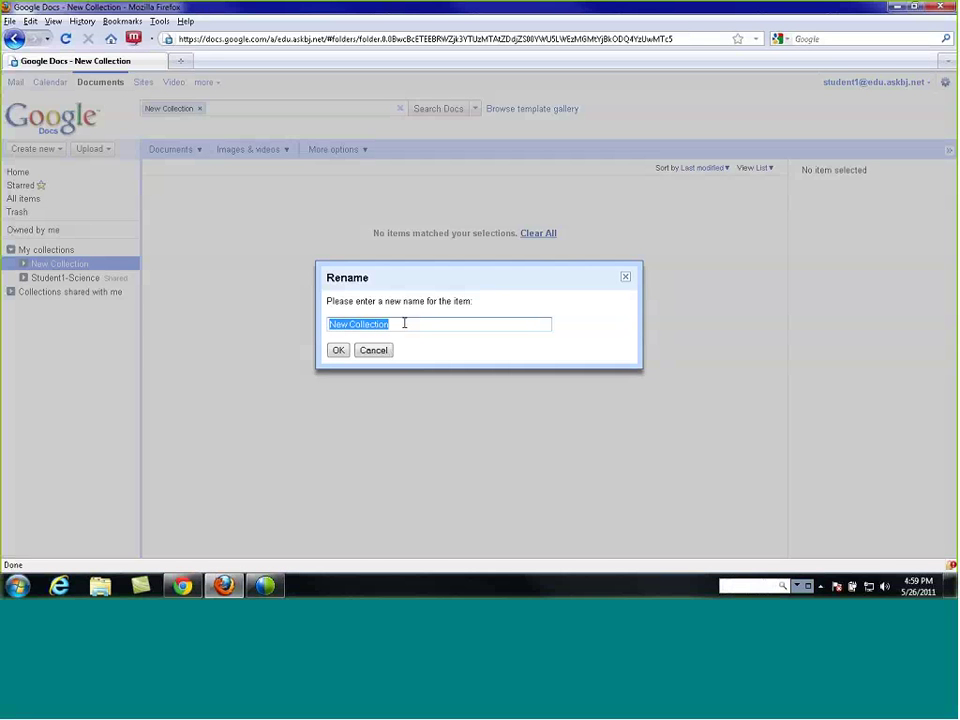
{"action": "type", "text": "Student1-"}
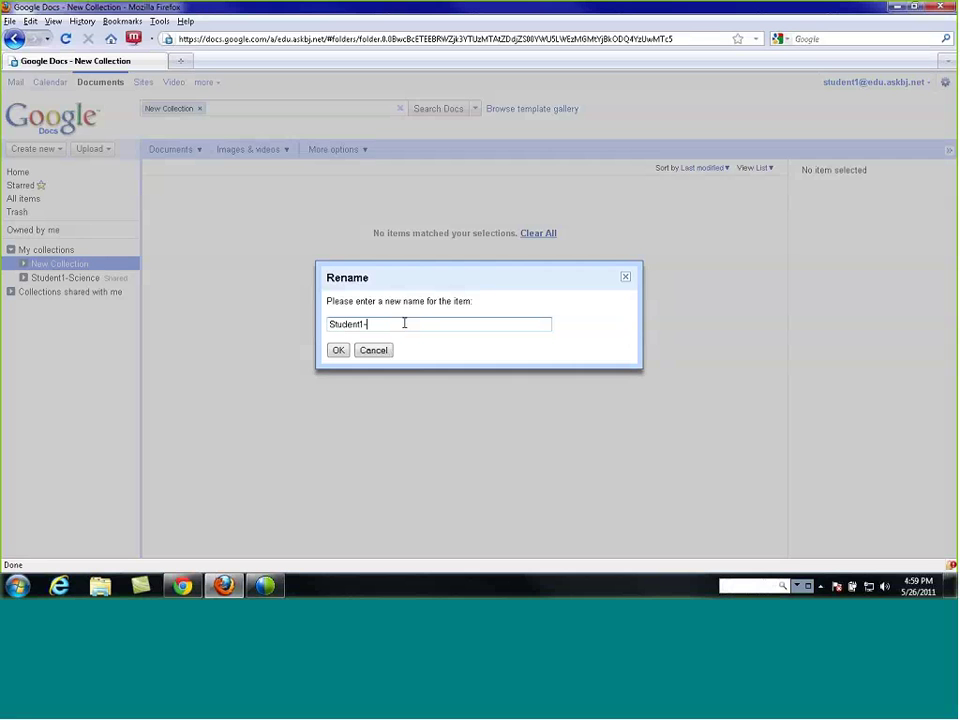
{"action": "type", "text": "math"}
{"action": "left_click", "coordinate": [336, 352]}
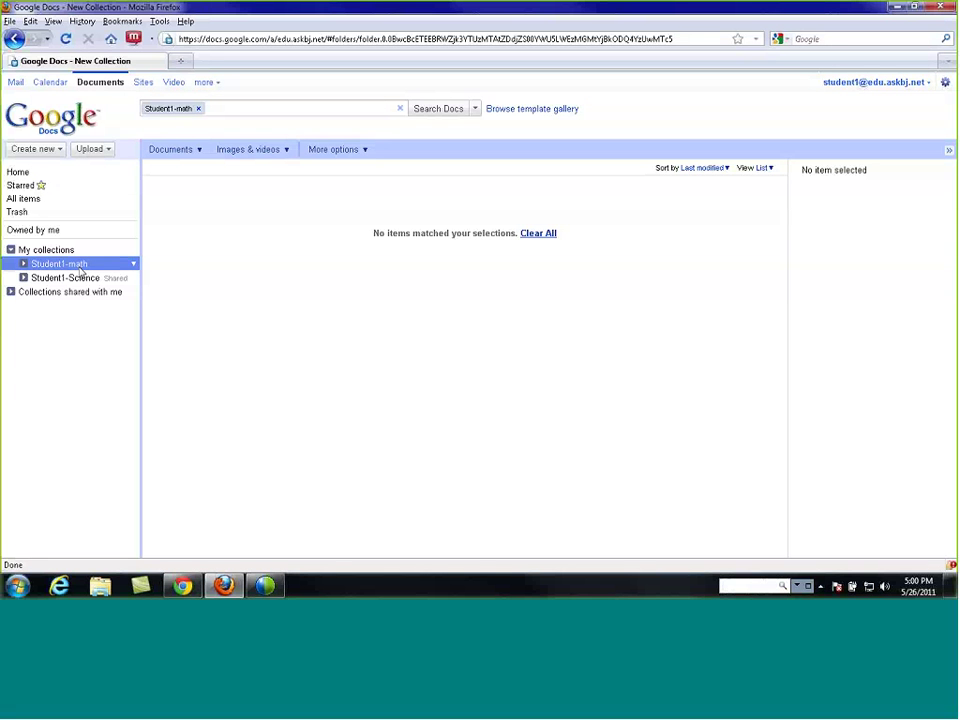
Step: Share the Student1-math collection with the teacher's account as an editor, without sending an email notification
{"action": "left_click", "coordinate": [134, 264]}
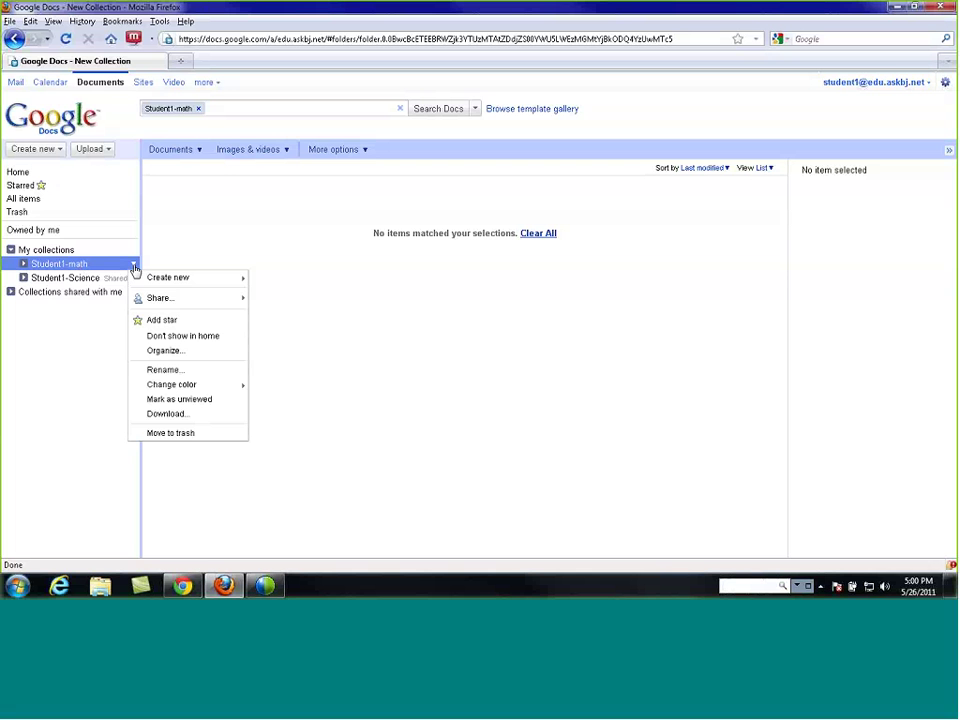
{"action": "mouse_move", "coordinate": [180, 303]}
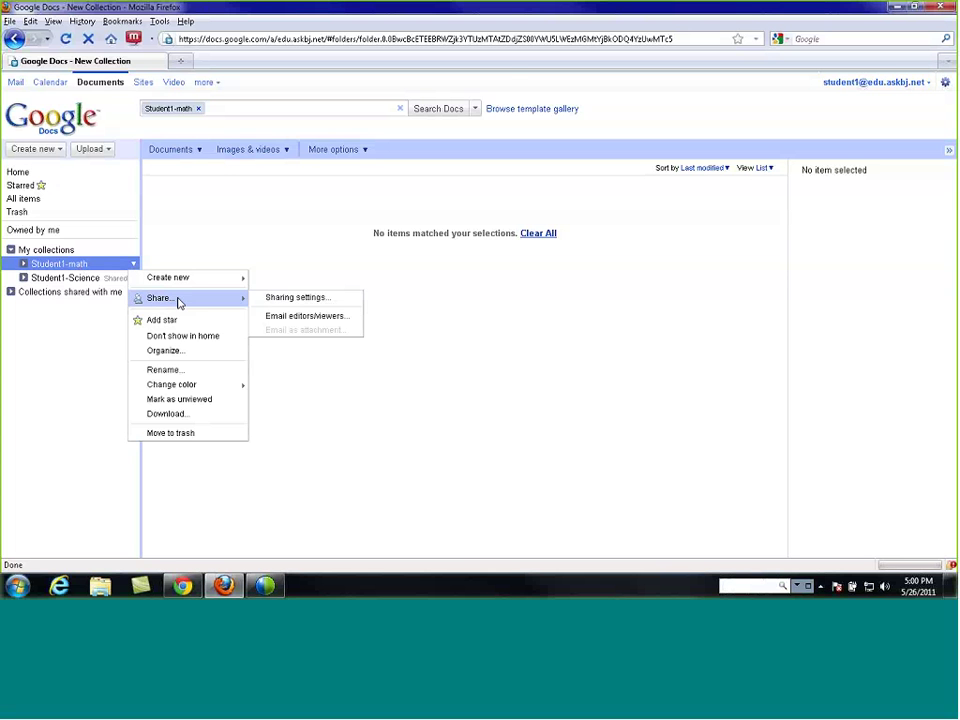
{"action": "left_click", "coordinate": [290, 297]}
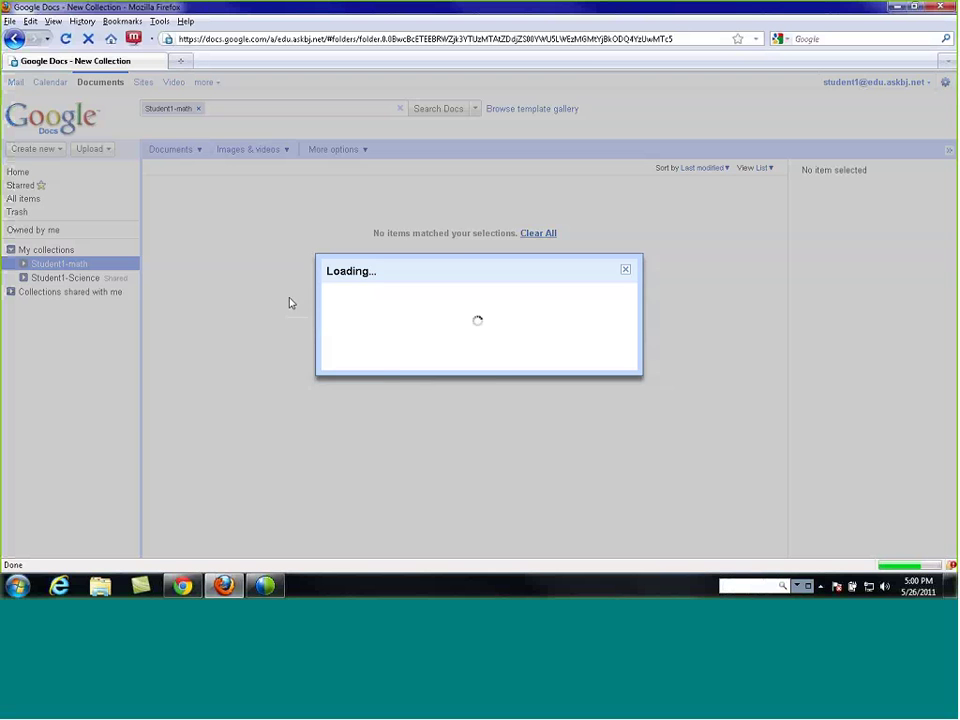
{"action": "left_click", "coordinate": [391, 375]}
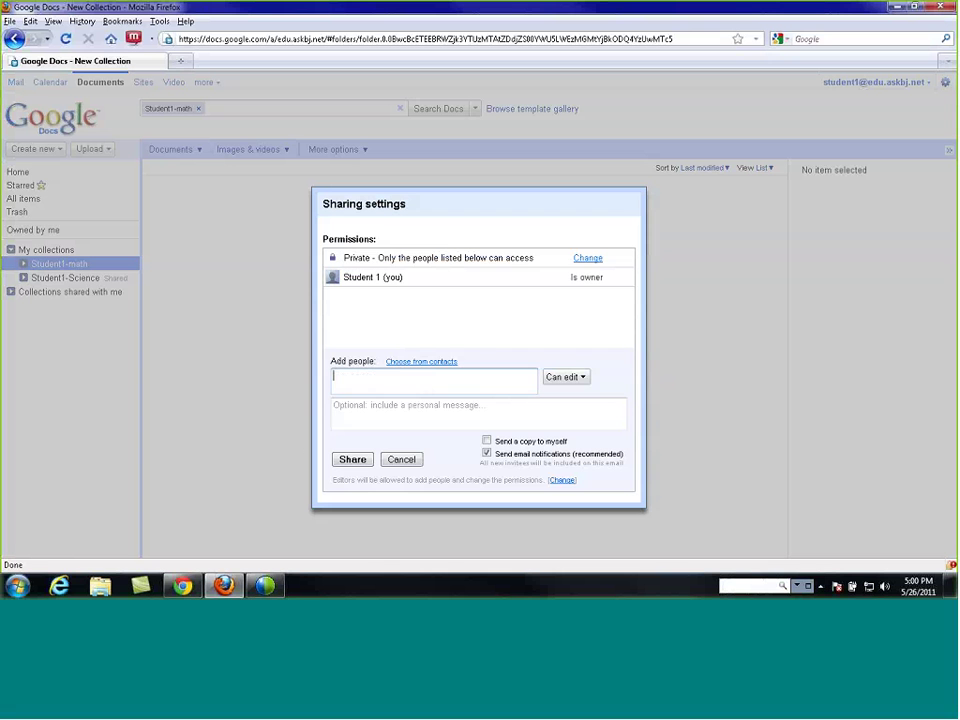
{"action": "type", "text": "bj"}
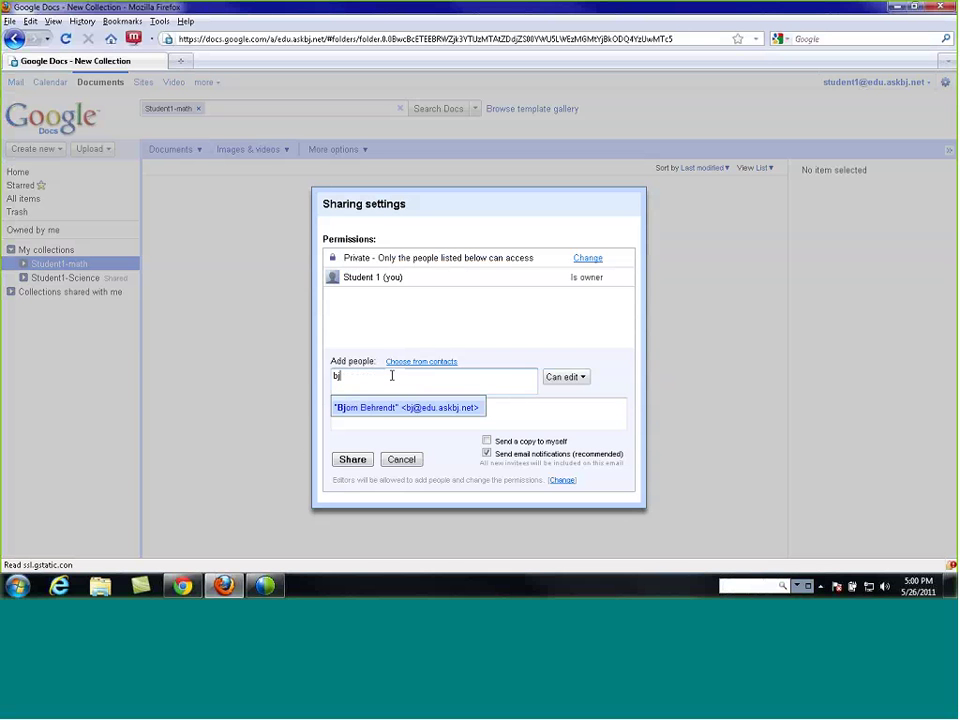
{"action": "left_click", "coordinate": [408, 405]}
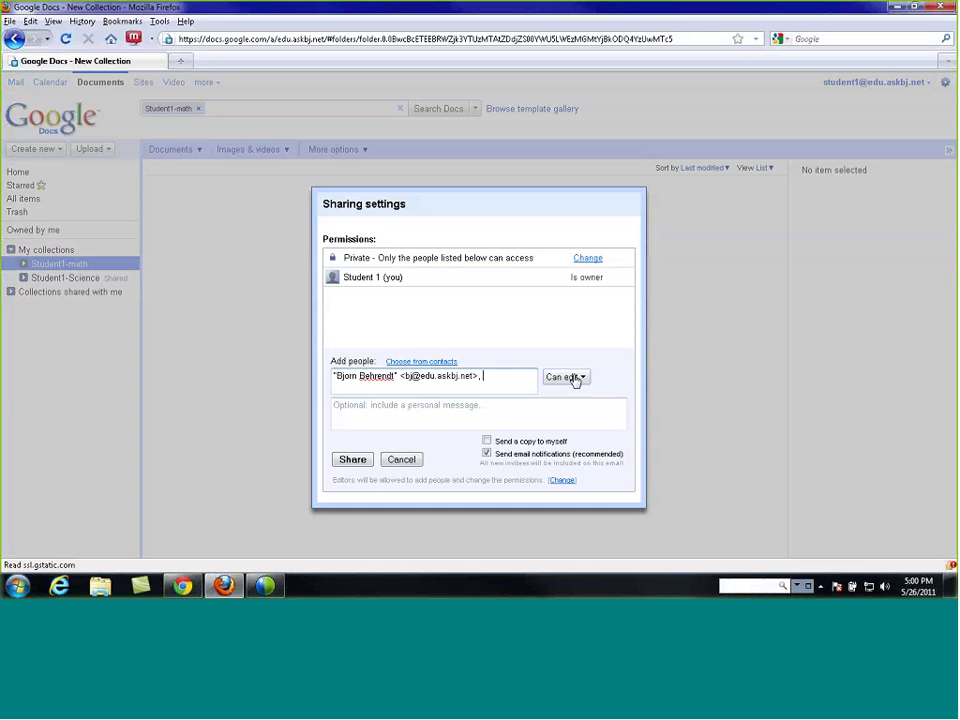
{"action": "left_click", "coordinate": [487, 453]}
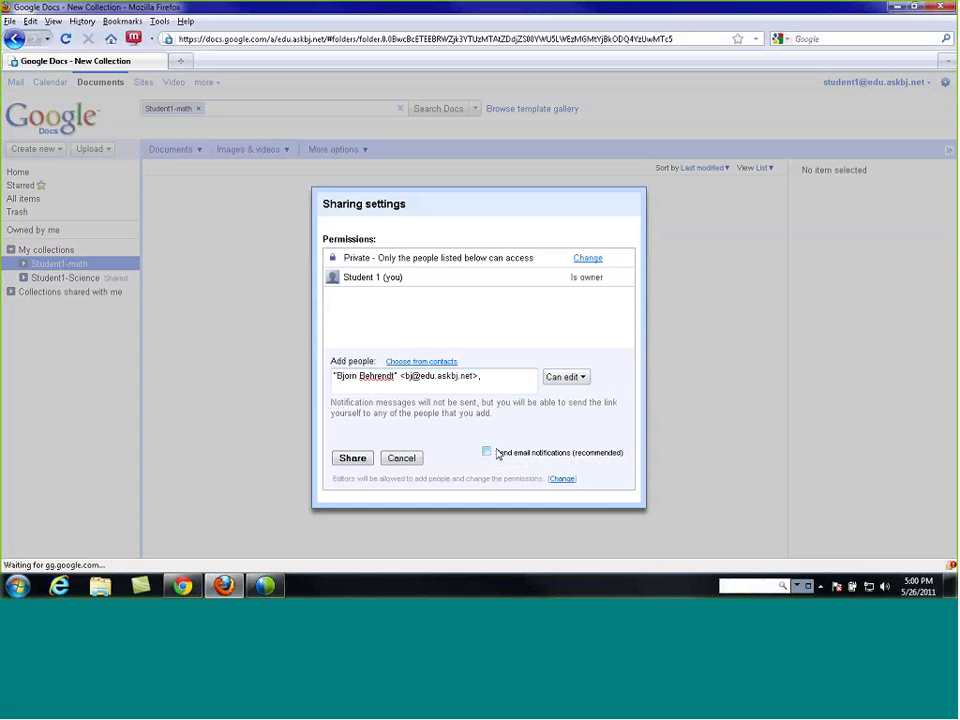
{"action": "left_click", "coordinate": [354, 458]}
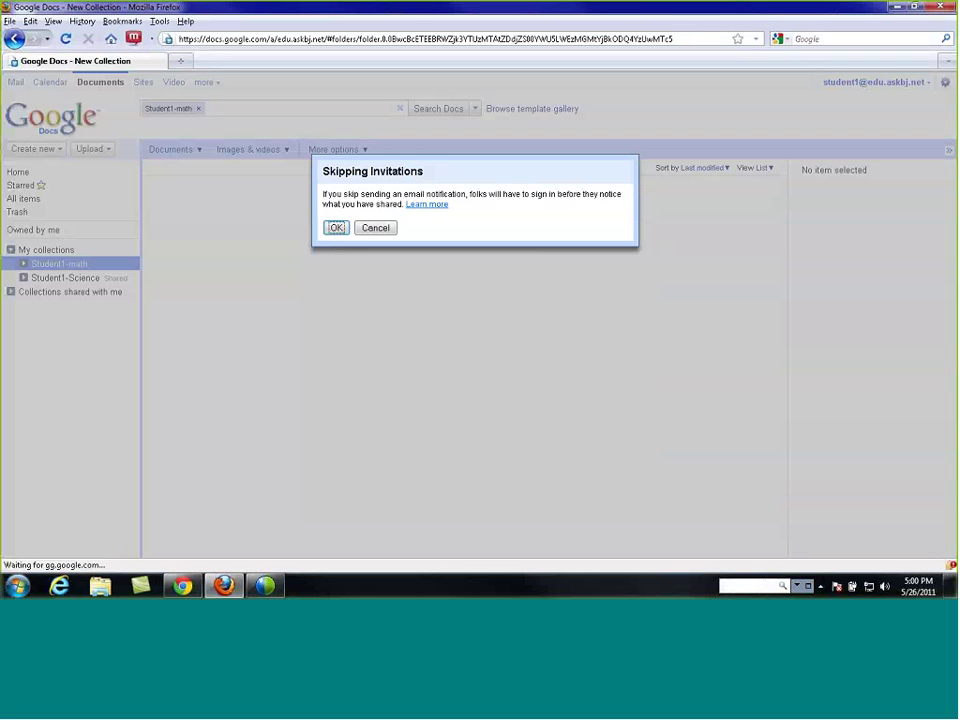
{"action": "left_click", "coordinate": [336, 228]}
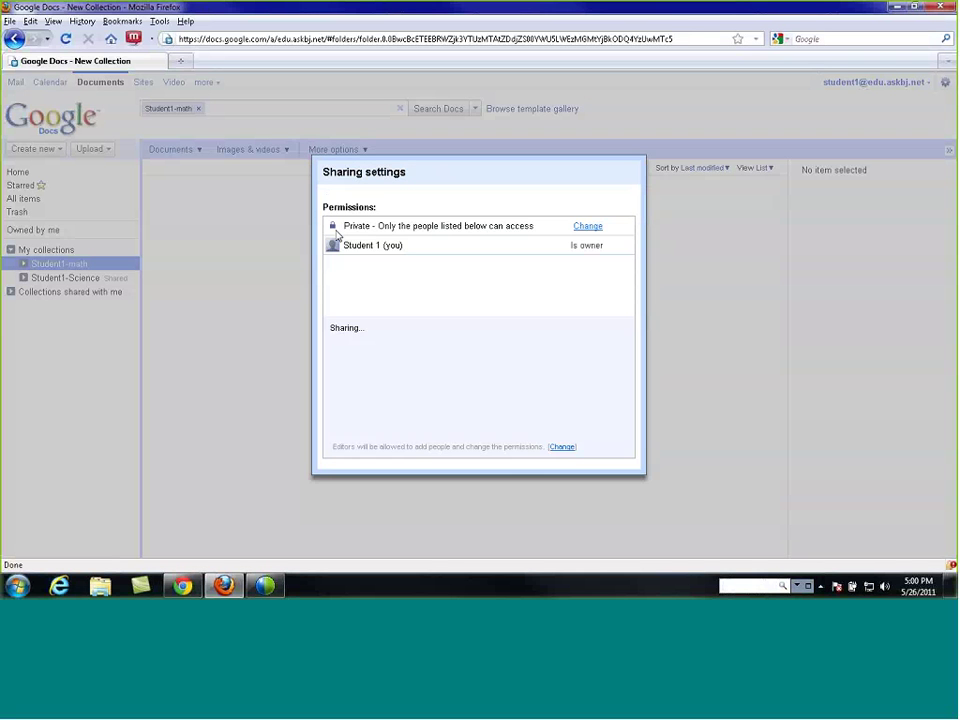
{"action": "left_click", "coordinate": [348, 389]}
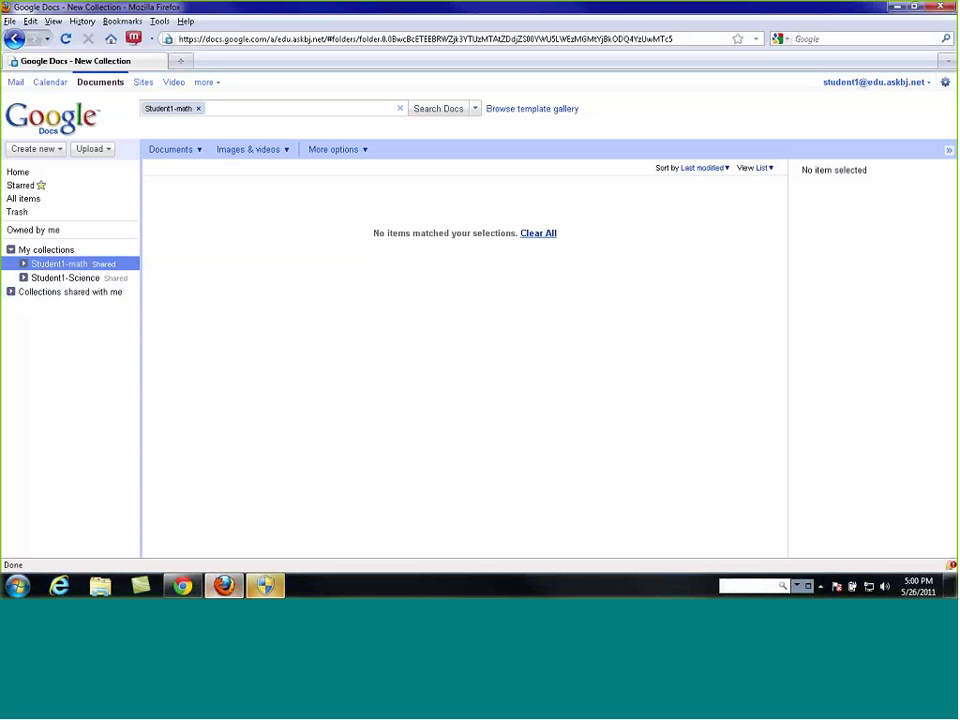
Step: Switch to the teacher's Google Docs in Chrome, reload the document list with the shared collections expanded, and postpone the WebEx restart
{"action": "left_click", "coordinate": [897, 6]}
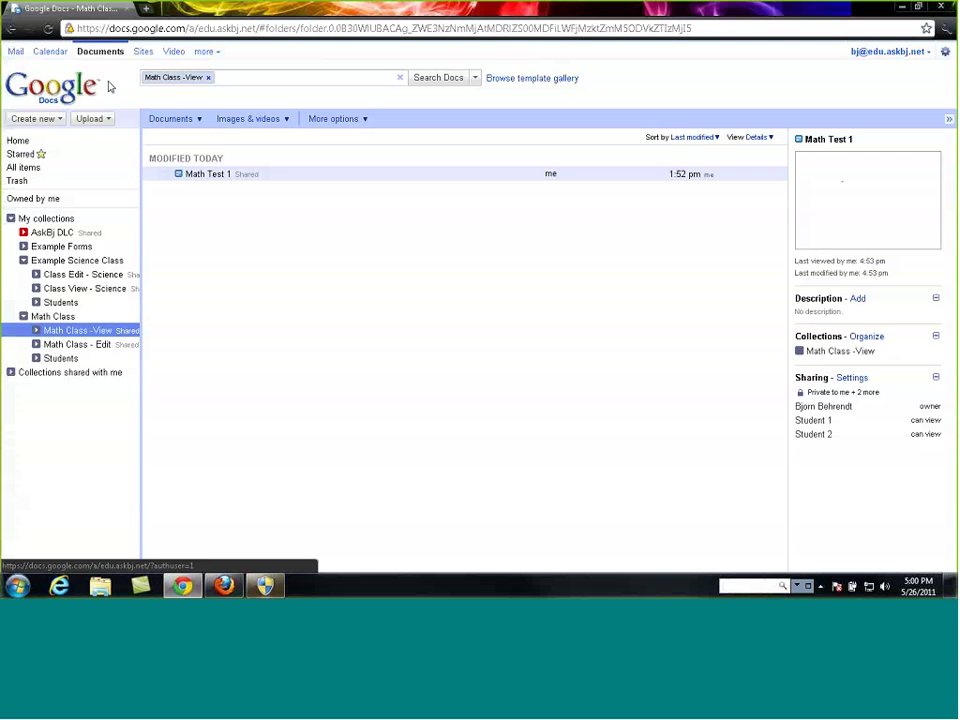
{"action": "left_click", "coordinate": [110, 87]}
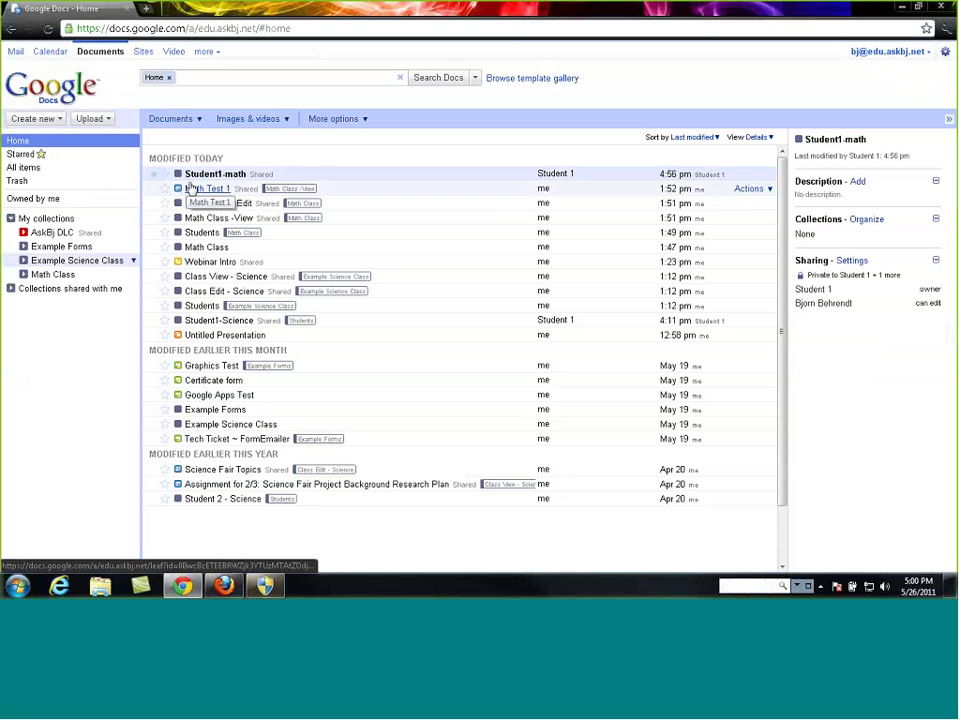
{"action": "left_click", "coordinate": [10, 288]}
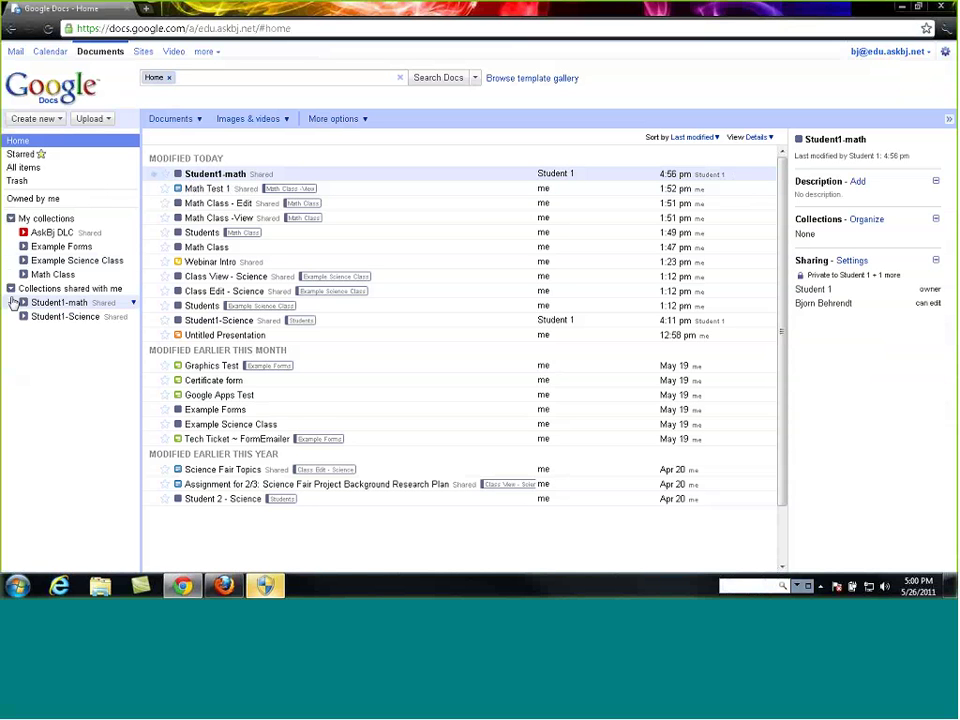
{"action": "left_click", "coordinate": [60, 90]}
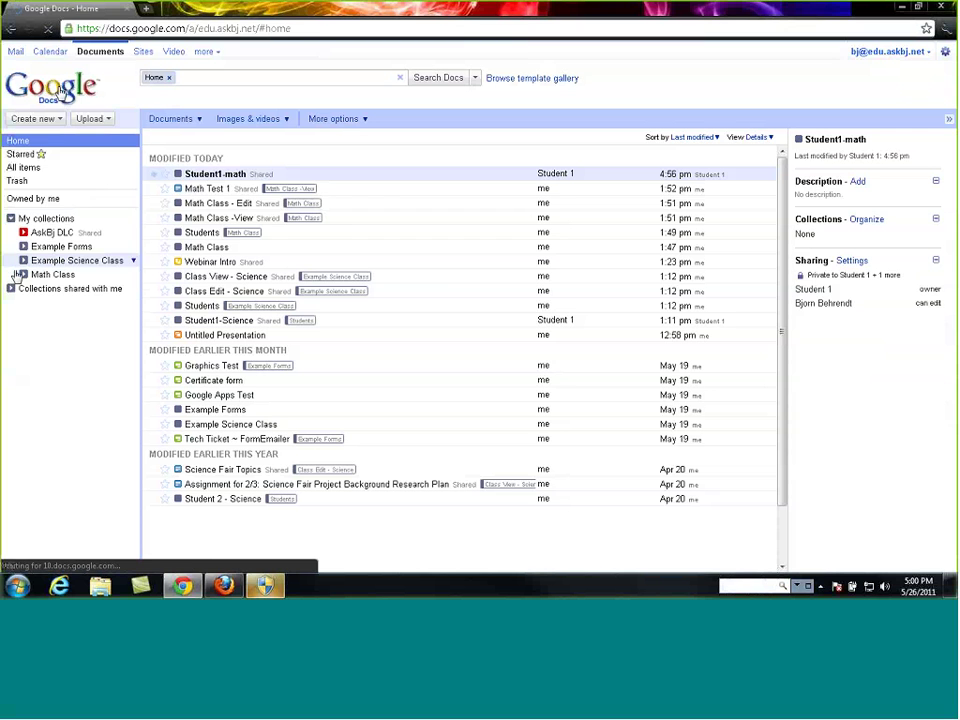
{"action": "left_click", "coordinate": [10, 289]}
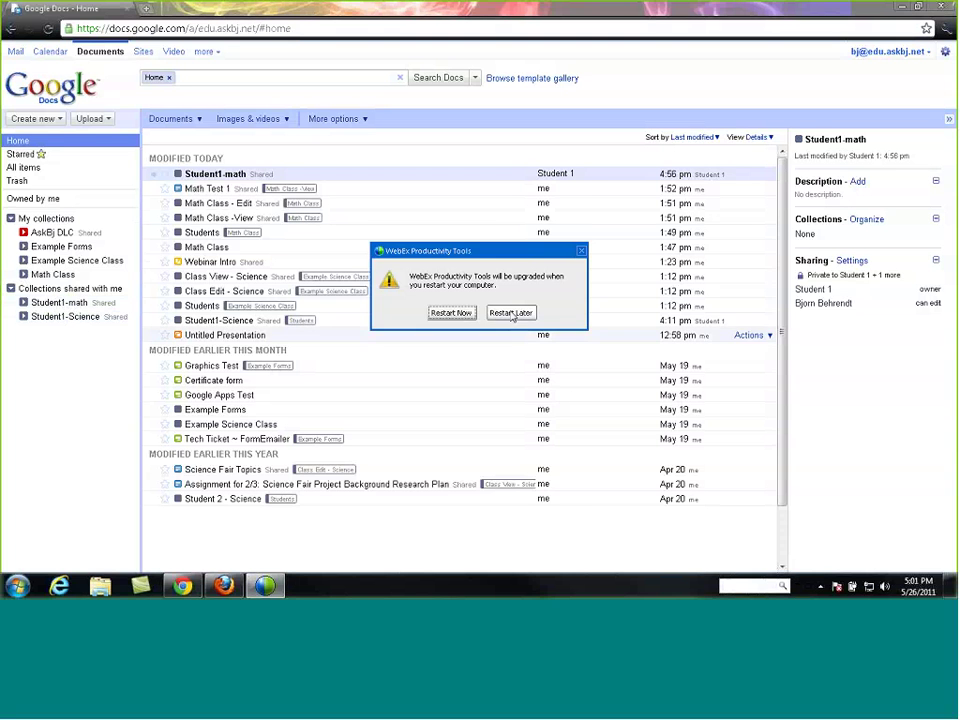
{"action": "left_click", "coordinate": [511, 313]}
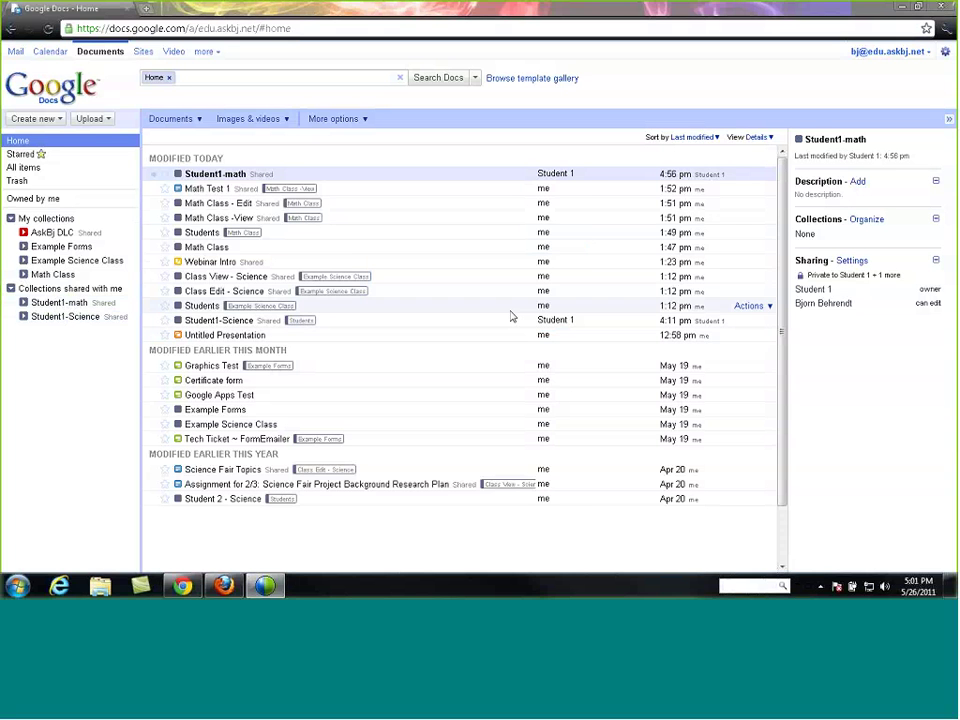
Step: Add the student's shared Student1-math collection to the Students subcollection of Math Class
{"action": "left_click", "coordinate": [22, 274]}
{"action": "left_click", "coordinate": [36, 317]}
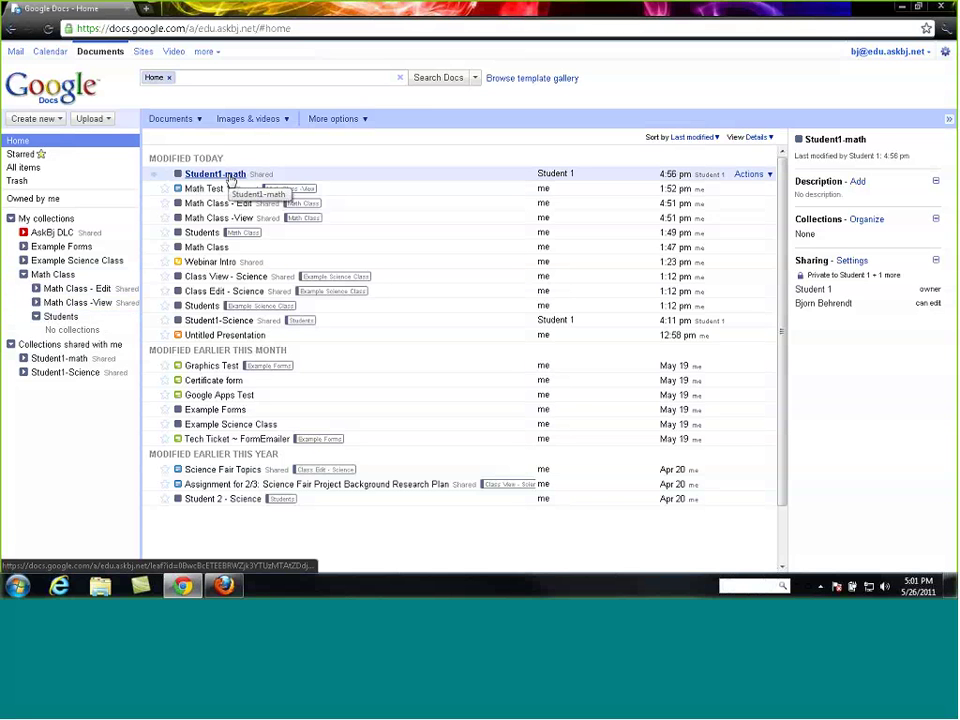
{"action": "left_click_drag", "start_coordinate": [231, 180], "coordinate": [63, 320]}
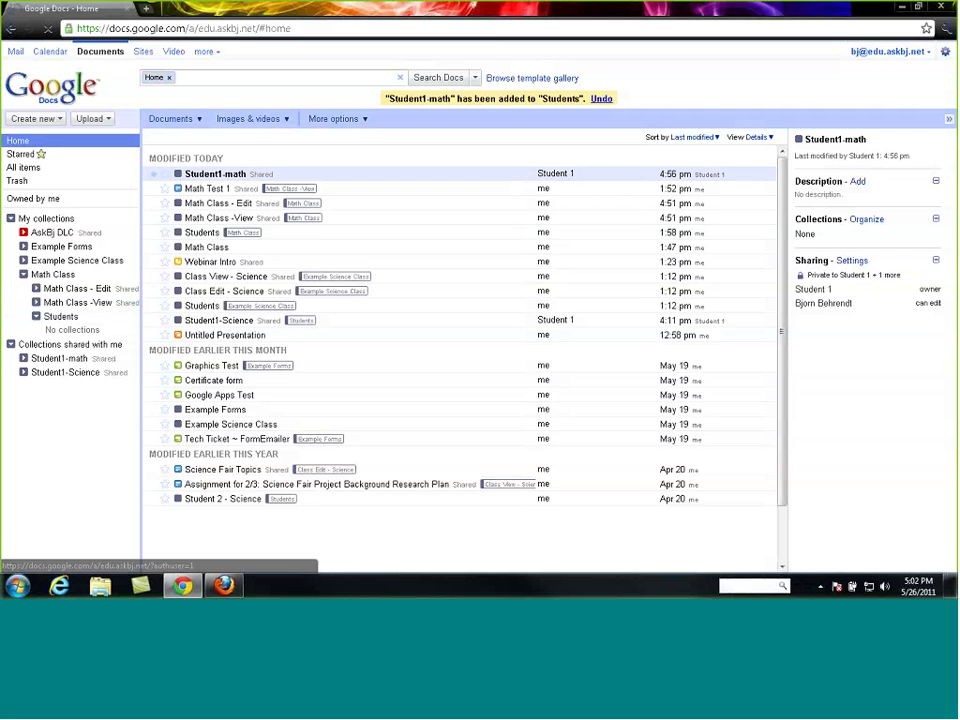
Step: Reload the document list and expand Math Class, its Students subcollection and the collections shared with the teacher
{"action": "left_click", "coordinate": [37, 92]}
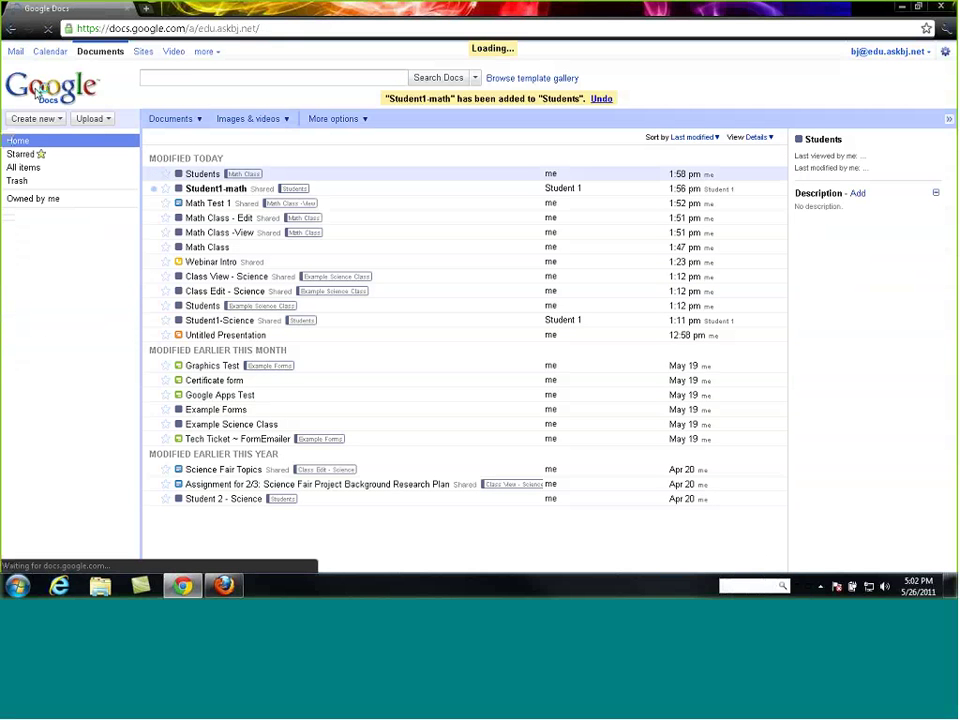
{"action": "left_click", "coordinate": [30, 274]}
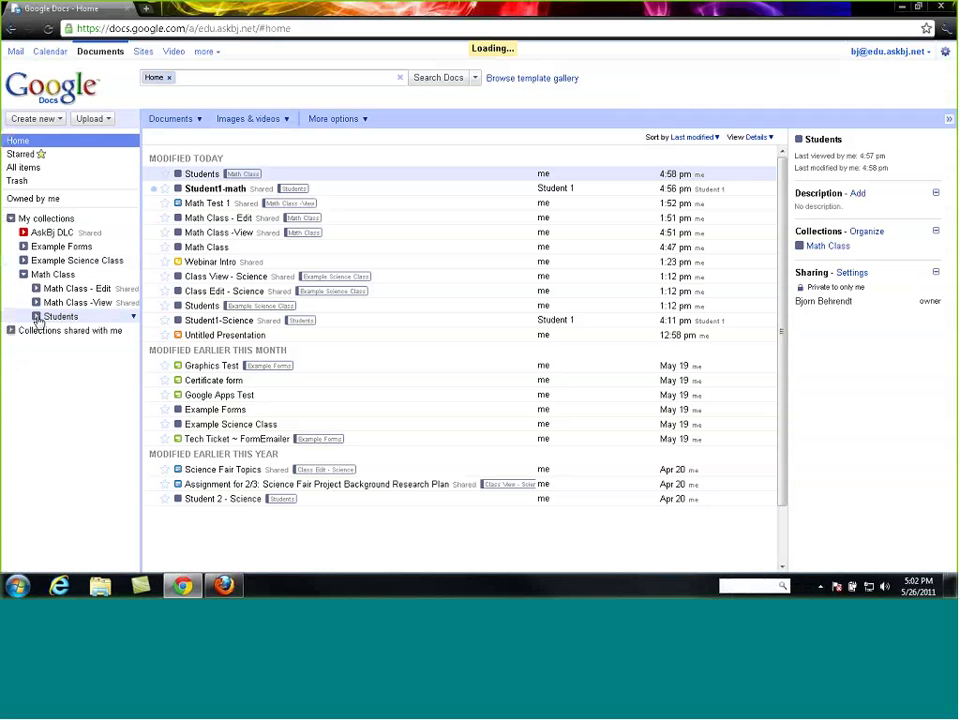
{"action": "left_click", "coordinate": [36, 317]}
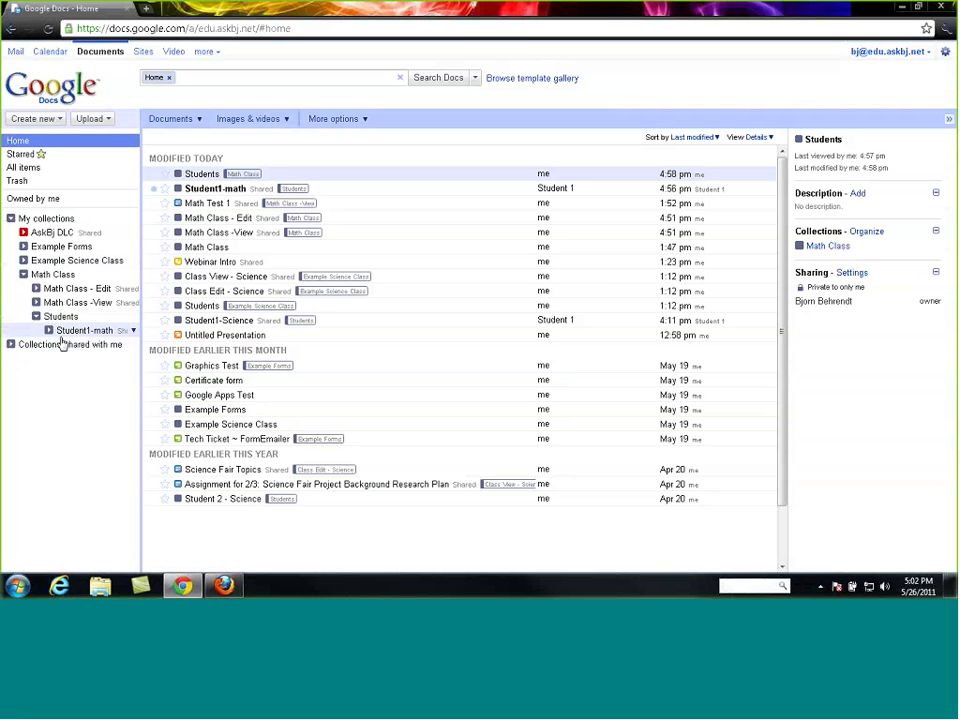
{"action": "left_click", "coordinate": [11, 345]}
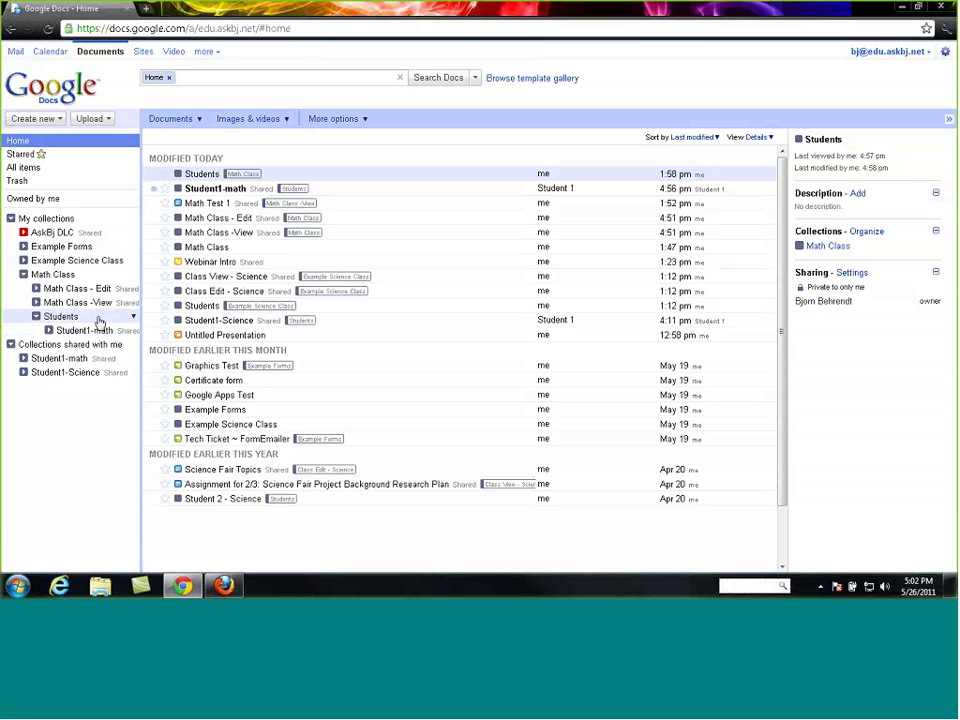
Step: Review the contents of Student1-math and Math Class -View in the teacher's collections
{"action": "left_click", "coordinate": [50, 317]}
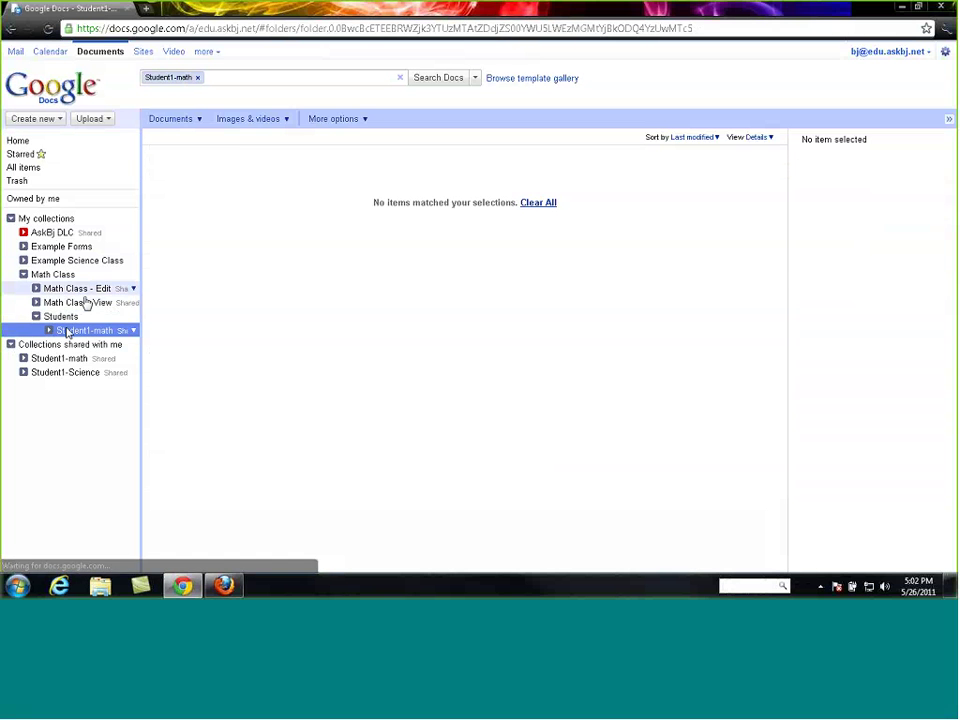
{"action": "left_click", "coordinate": [86, 303]}
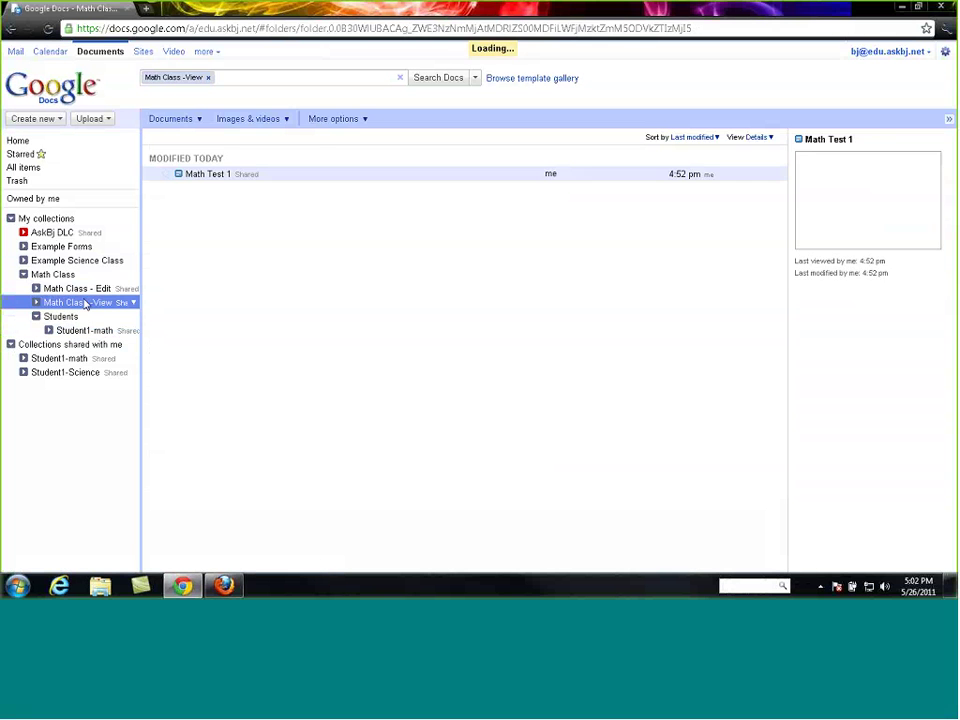
{"action": "left_click", "coordinate": [86, 331]}
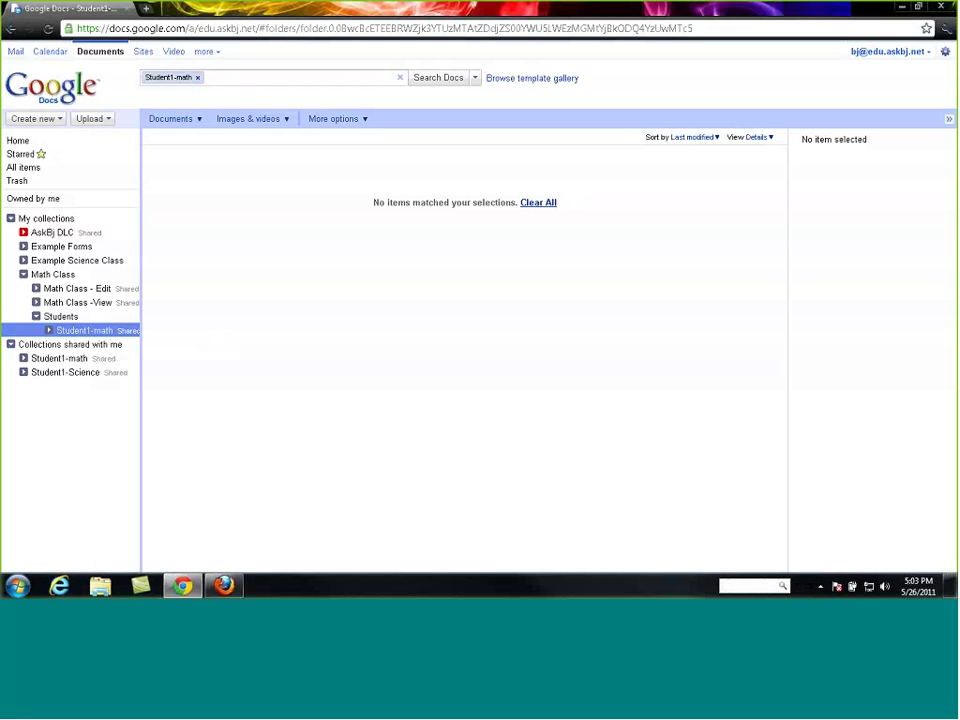
Step: Switch to the student's Google Docs in Firefox and view the shared Math Class -View collection
{"action": "left_click", "coordinate": [902, 7]}
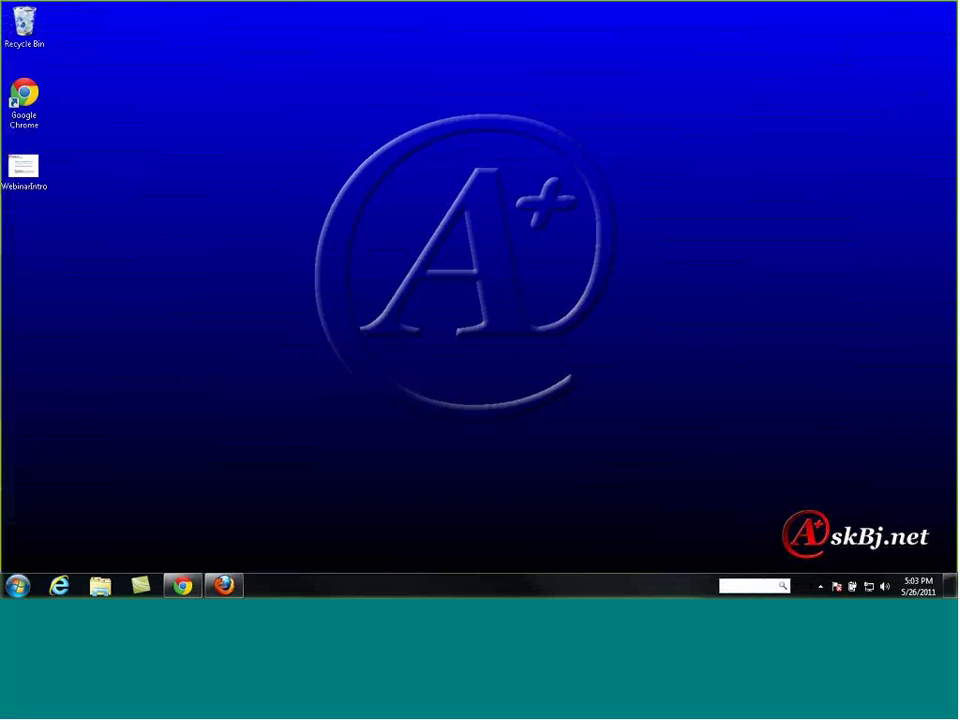
{"action": "left_click", "coordinate": [232, 584]}
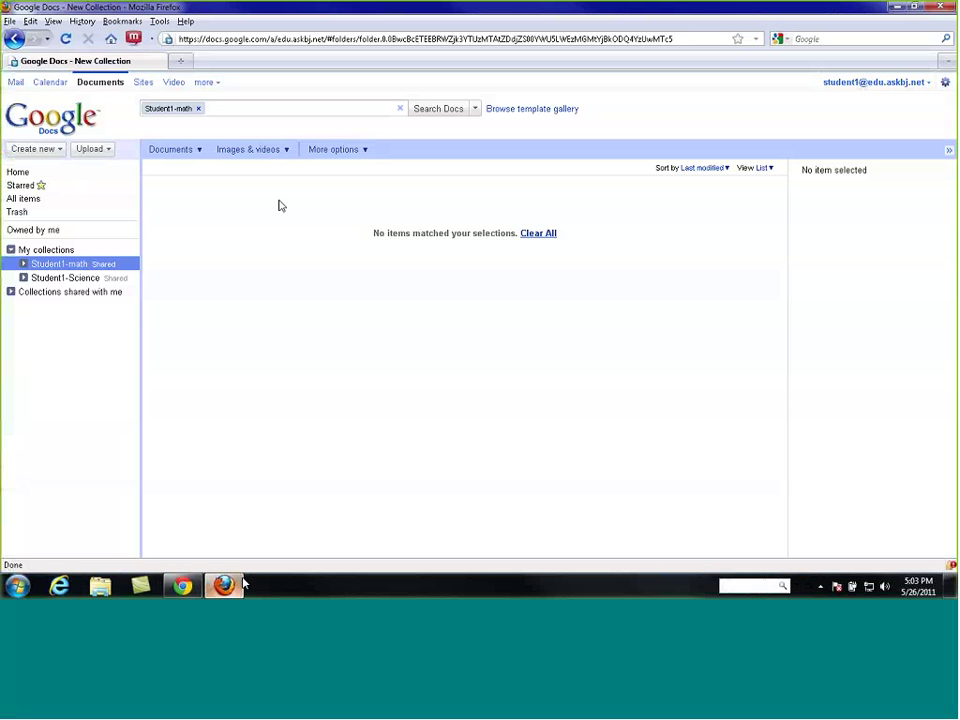
{"action": "left_click", "coordinate": [12, 292]}
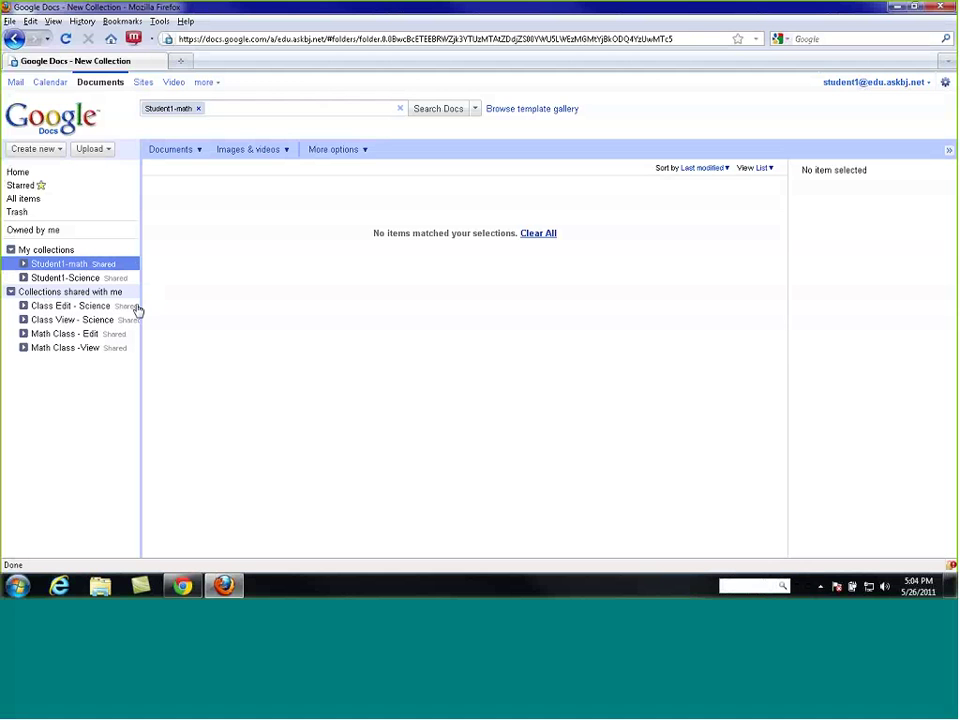
{"action": "left_click", "coordinate": [69, 349]}
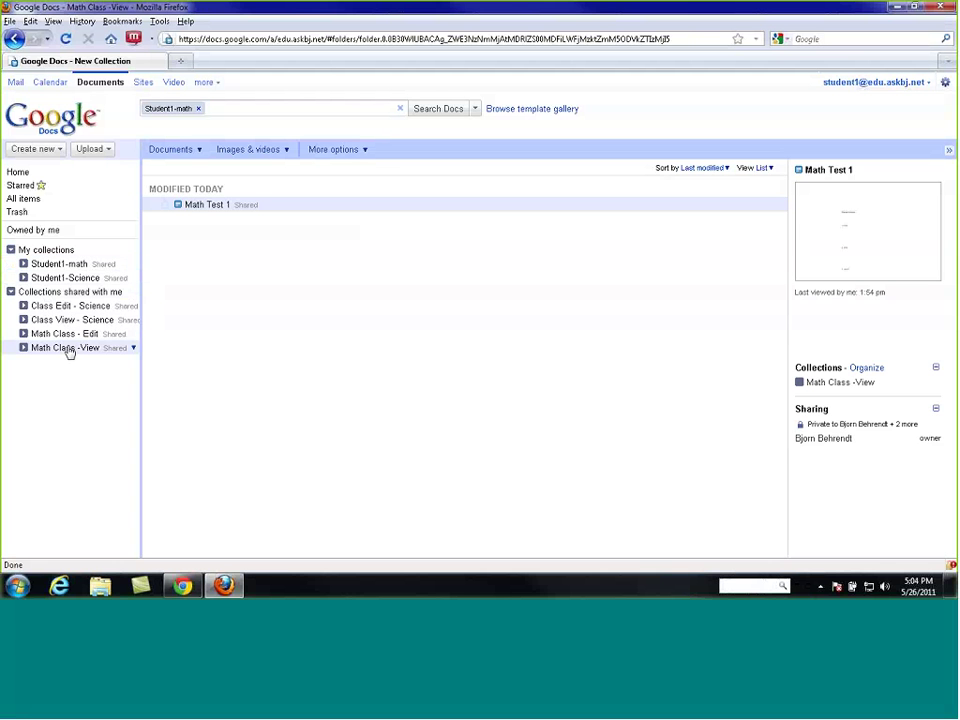
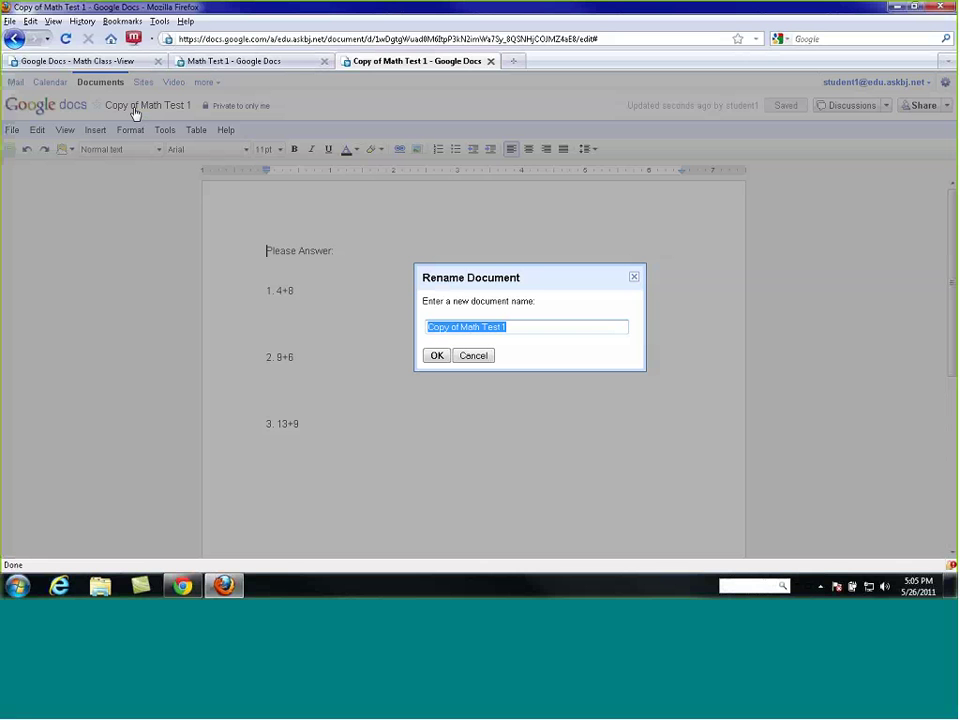
Step: Rename the copied test document as Student1 Math Test 1
{"action": "mouse_move", "coordinate": [441, 323]}
{"action": "left_mouse_down"}
{"action": "mouse_move", "coordinate": [432, 324]}
{"action": "mouse_move", "coordinate": [459, 327]}
{"action": "left_mouse_up"}
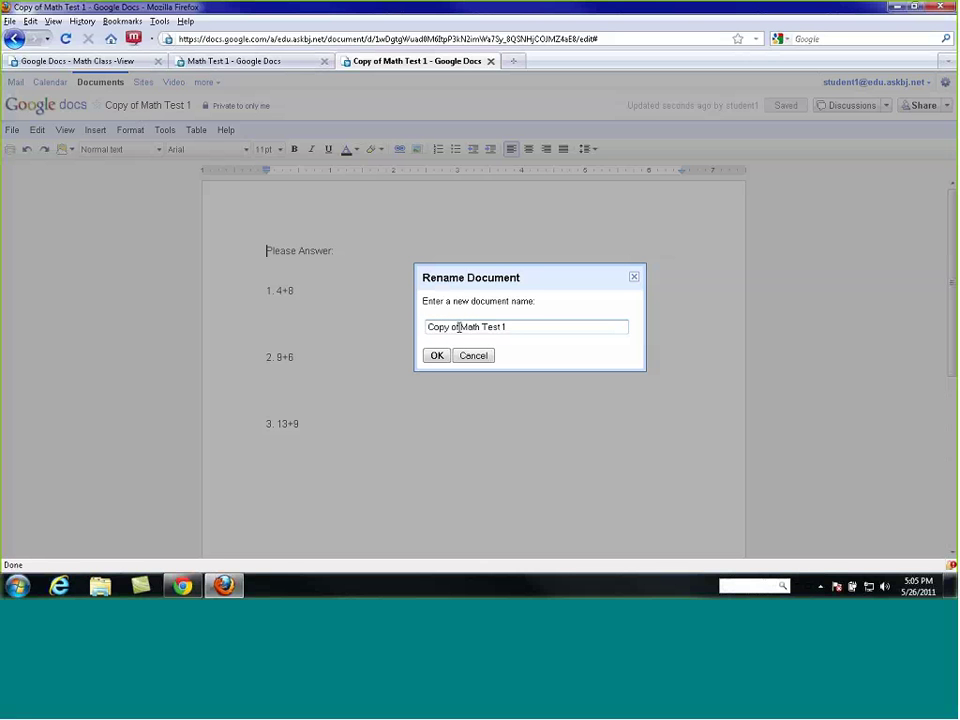
{"action": "left_click_drag", "start_coordinate": [459, 327], "coordinate": [424, 333]}
{"action": "key", "text": "BackSpace"}
{"action": "type", "text": "Student1"}
{"action": "left_click", "coordinate": [434, 355]}
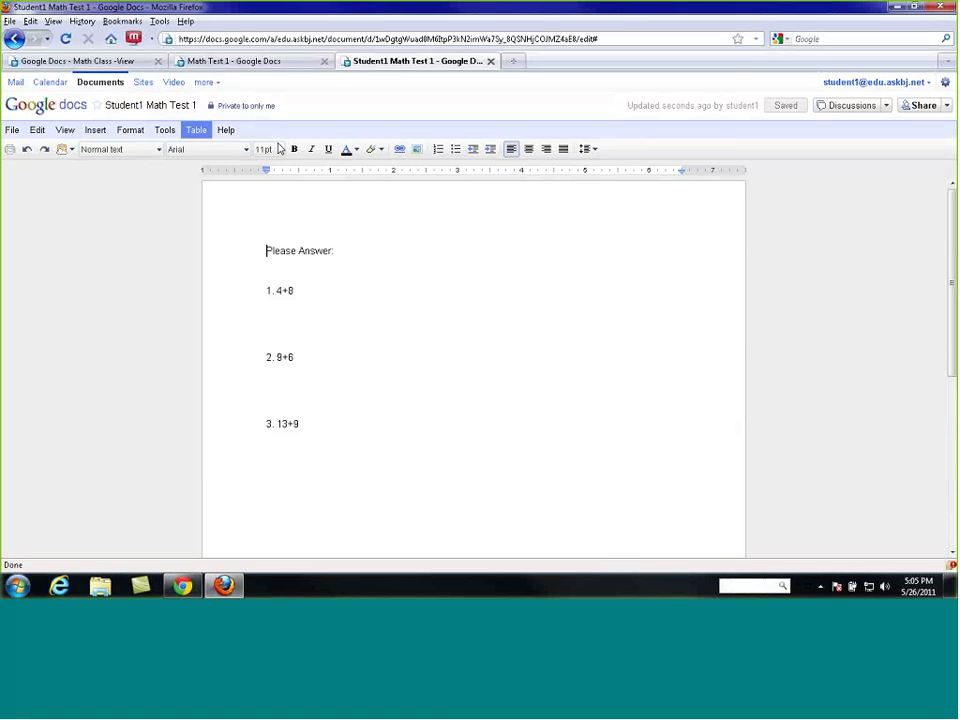
Step: Enter the answer 12 in blue text on the line below question 1 (4+8)
{"action": "left_click", "coordinate": [302, 313]}
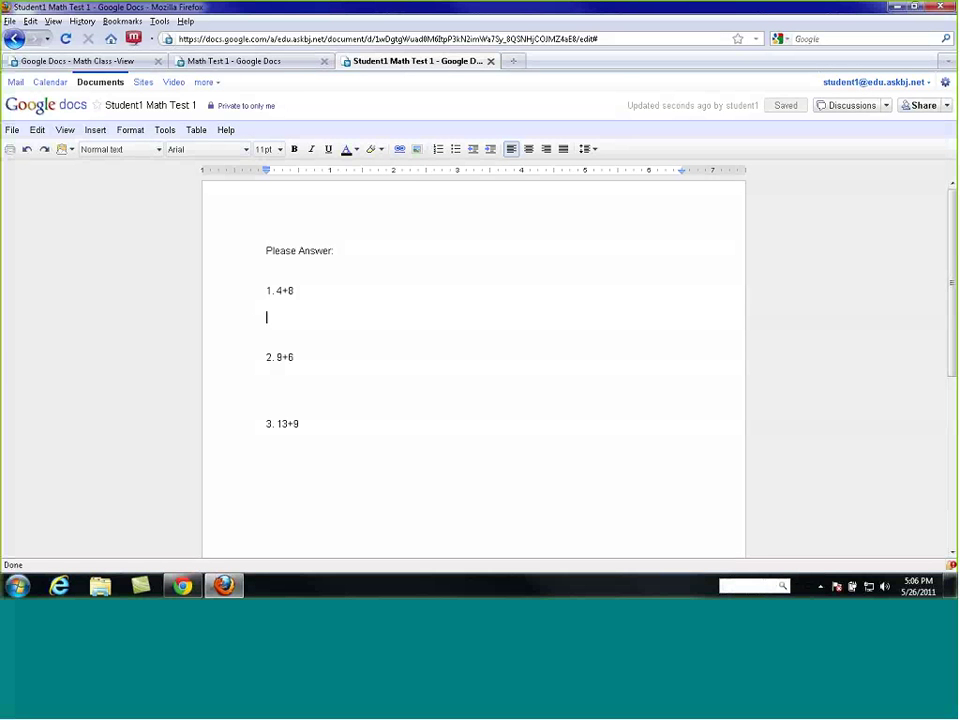
{"action": "left_click", "coordinate": [356, 151]}
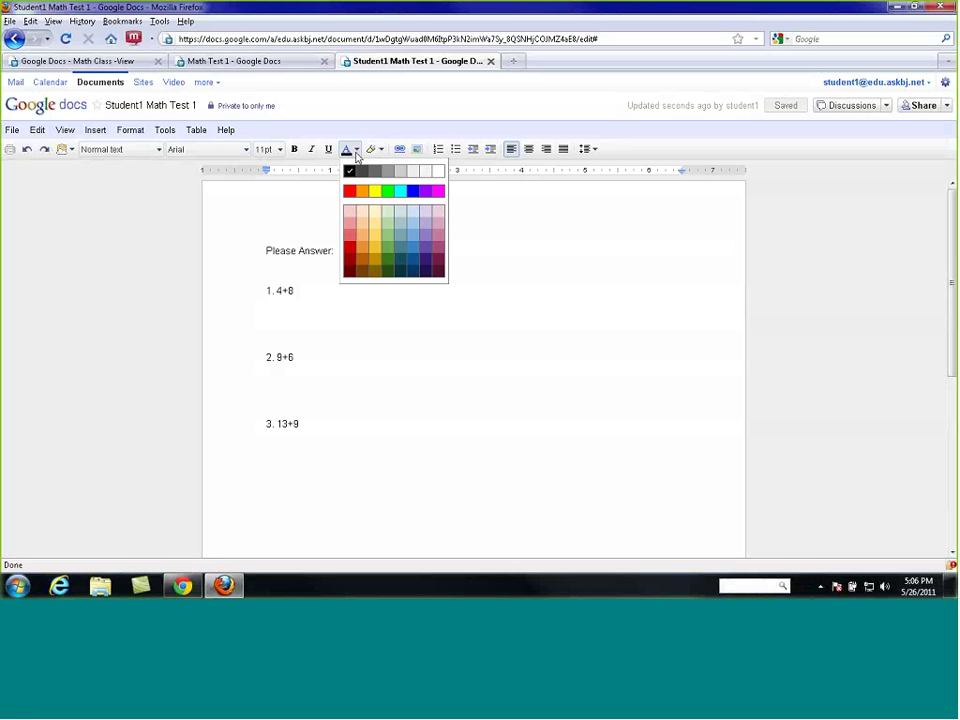
{"action": "left_click", "coordinate": [416, 191]}
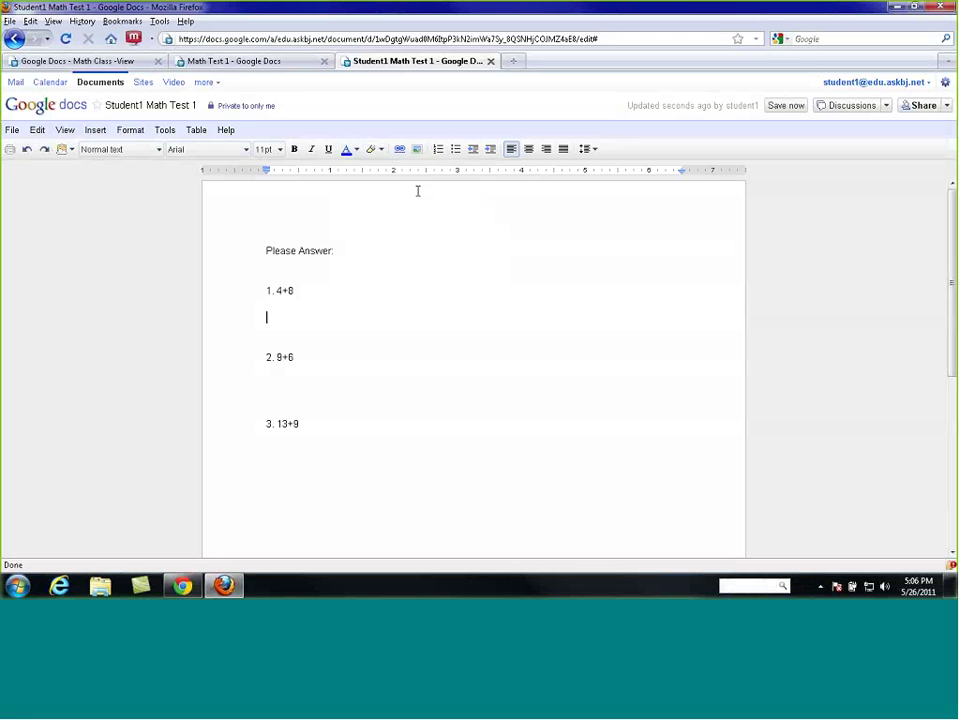
{"action": "left_click", "coordinate": [284, 314]}
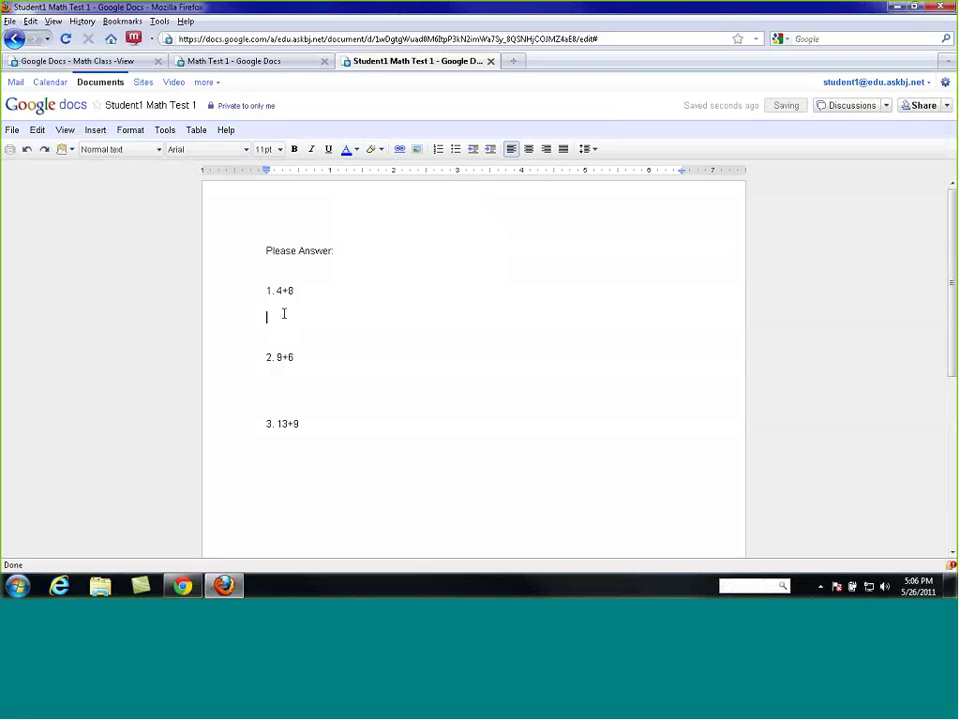
{"action": "type", "text": "12"}
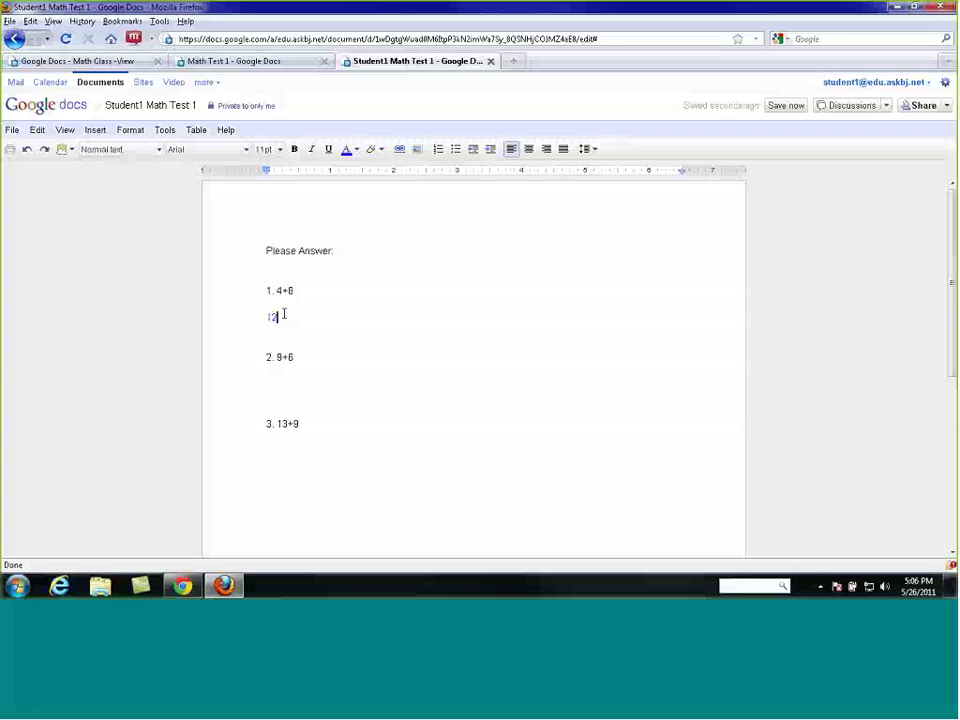
Step: Enter the answer 15 in blue text below question 2 (9+6)
{"action": "key", "text": "Down"}
{"action": "key", "text": "Down"}
{"action": "key", "text": "Down"}
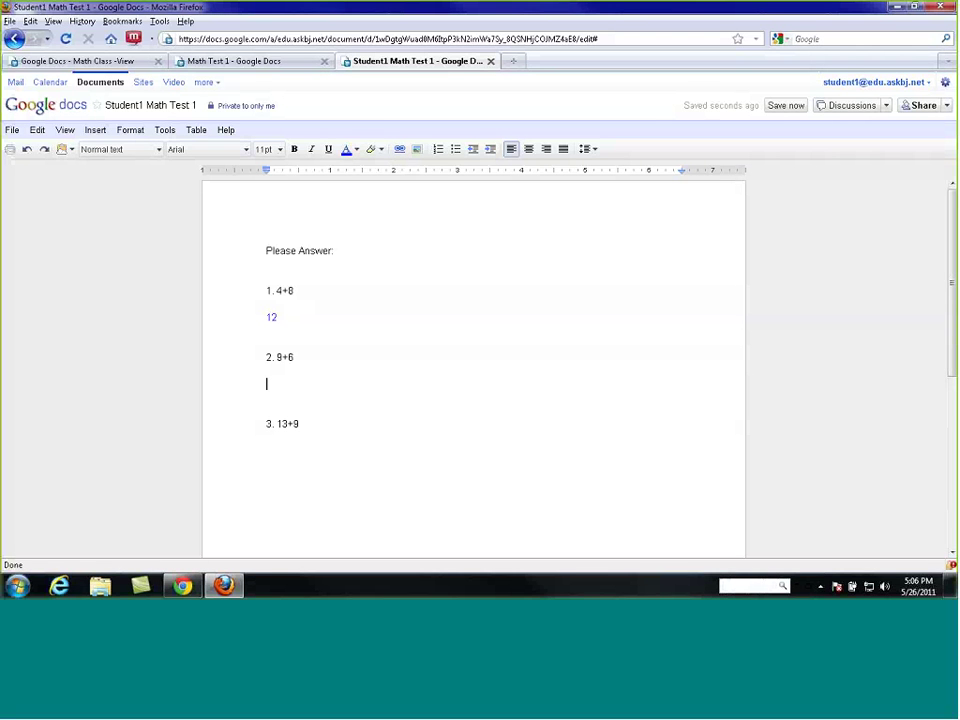
{"action": "left_click", "coordinate": [349, 149]}
{"action": "left_click", "coordinate": [375, 192]}
{"action": "type", "text": "15"}
Step: Enter the answer 23 in blue text below question 3 (13+9), followed by a new line
{"action": "left_click", "coordinate": [496, 464]}
{"action": "left_click", "coordinate": [350, 149]}
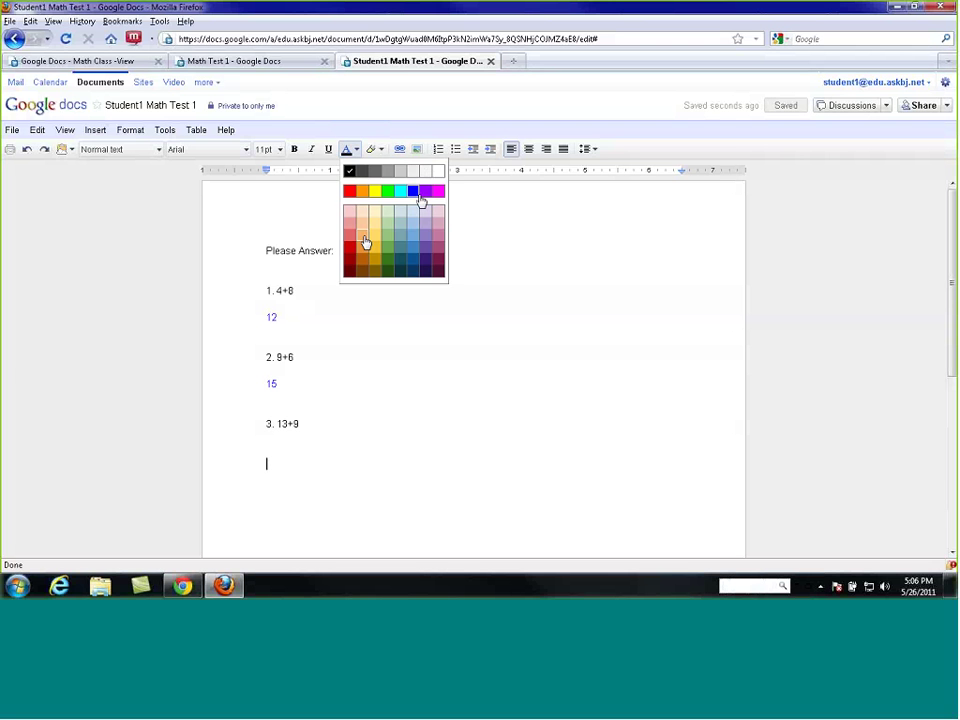
{"action": "left_click", "coordinate": [413, 197]}
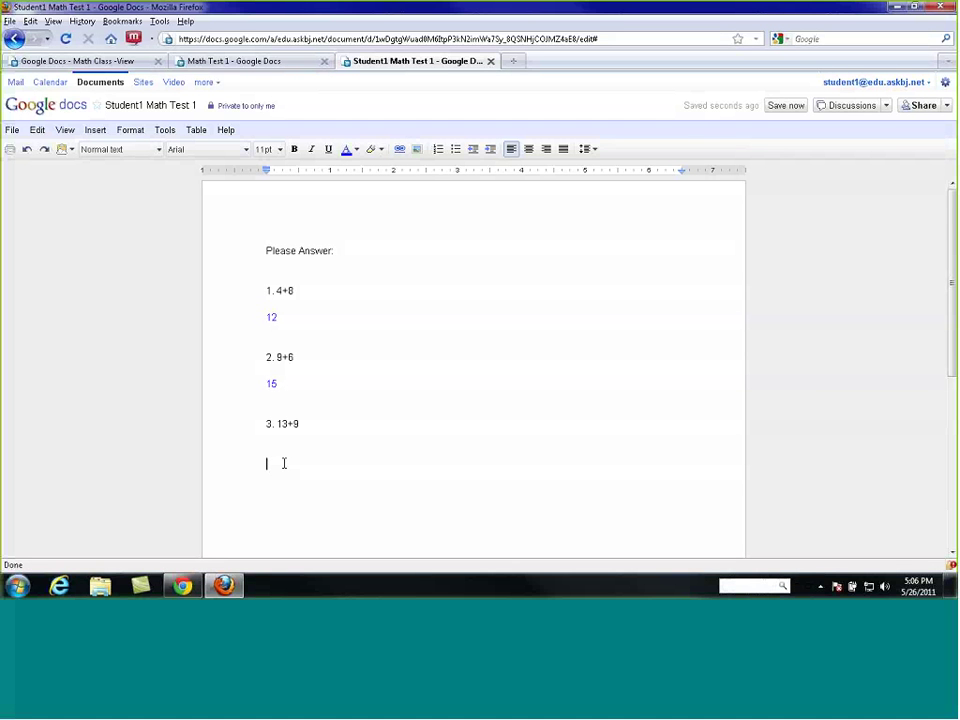
{"action": "type", "text": "23"}
{"action": "key", "text": "Return"}
Step: Close both test documents, refresh the student's document list and add Student1 Math Test 1 to the Student1-math collection
{"action": "mouse_move", "coordinate": [233, 115]}
{"action": "left_click", "coordinate": [490, 61]}
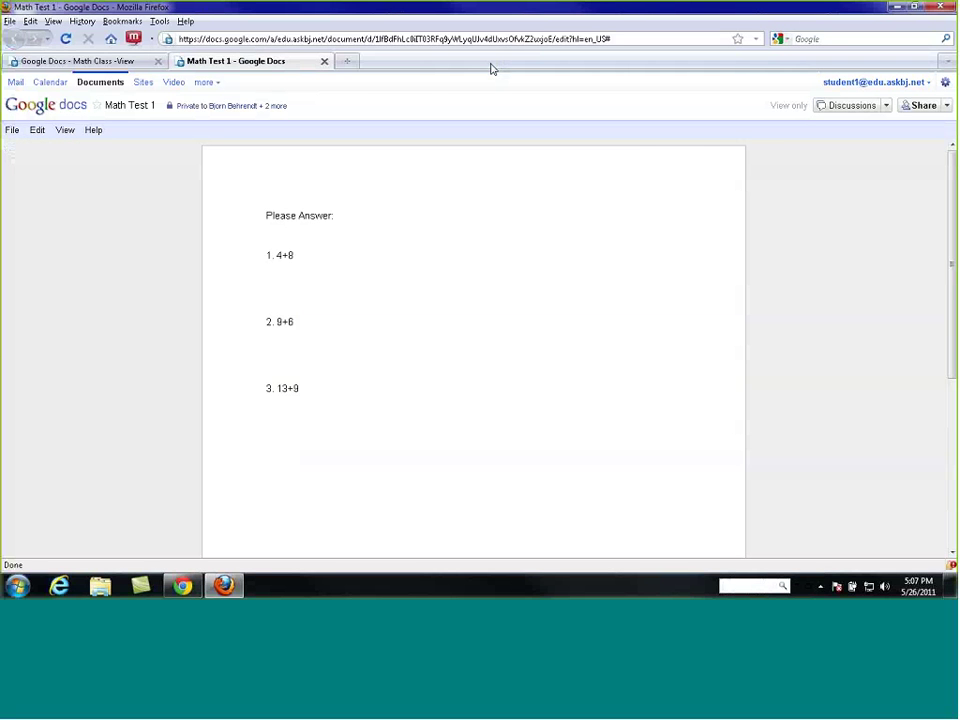
{"action": "left_click", "coordinate": [324, 61]}
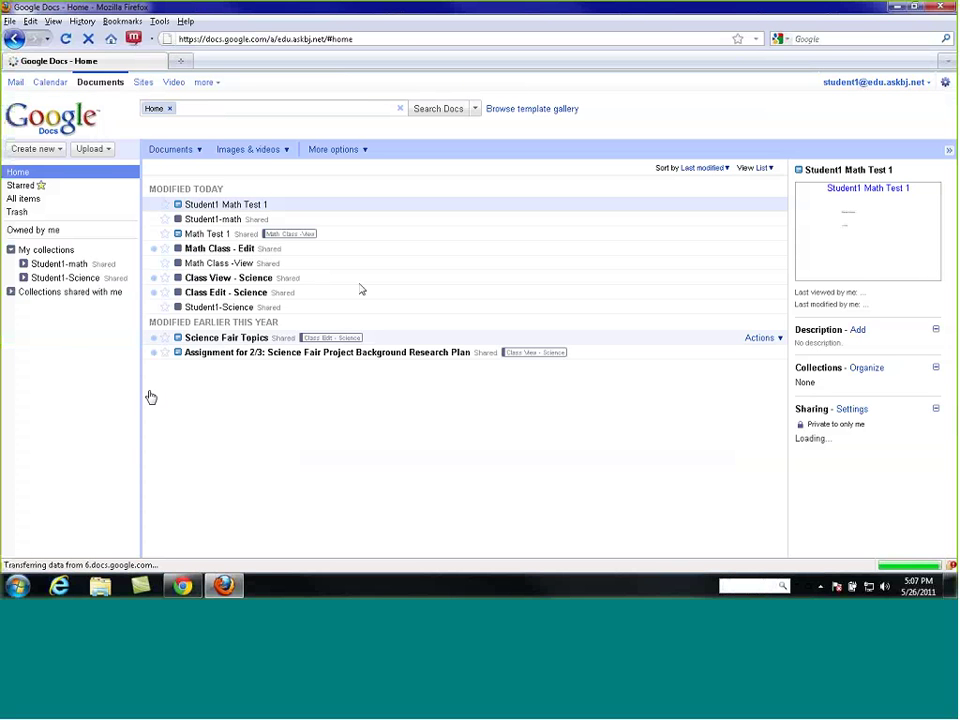
{"action": "left_click", "coordinate": [70, 133]}
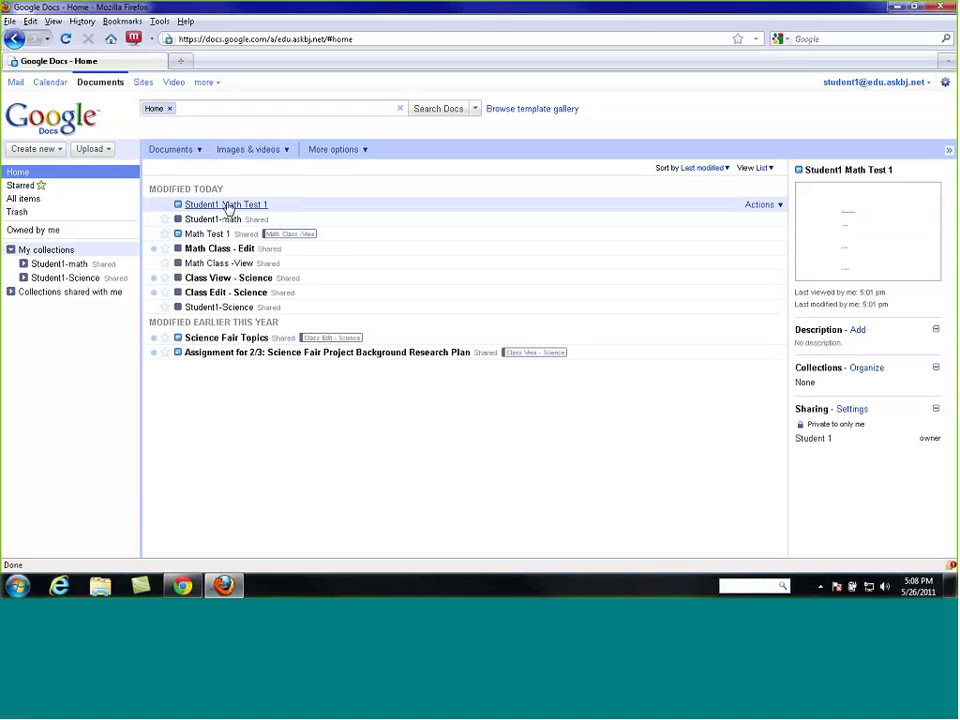
{"action": "left_click_drag", "start_coordinate": [227, 207], "coordinate": [63, 268]}
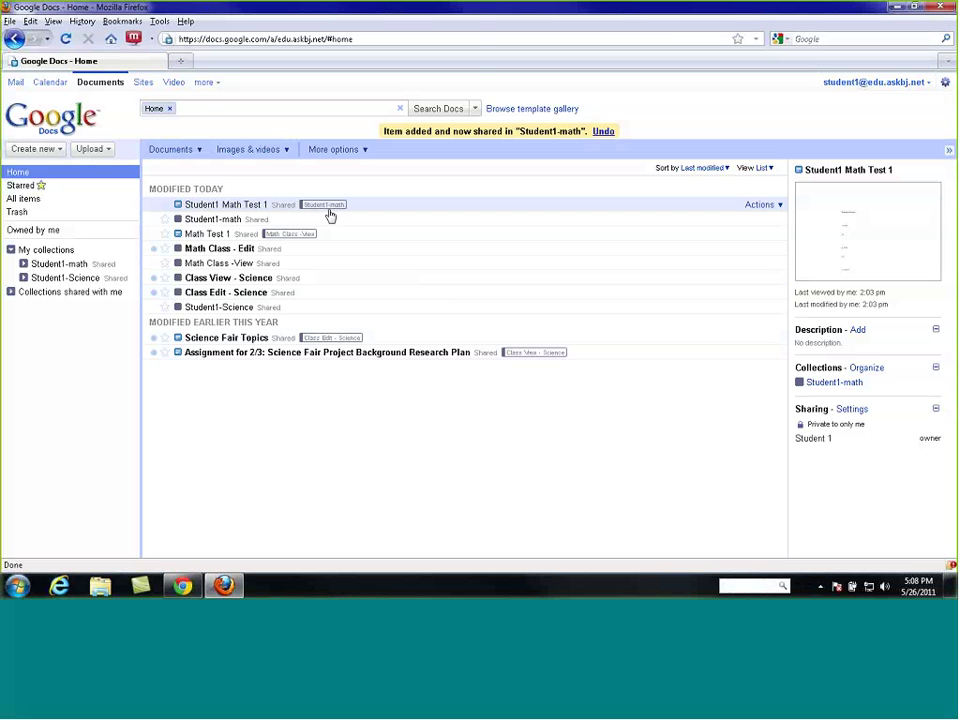
Step: View Student1 Math Test 1 from the Student1-math collection, check its sharing status and close it
{"action": "left_click", "coordinate": [64, 265]}
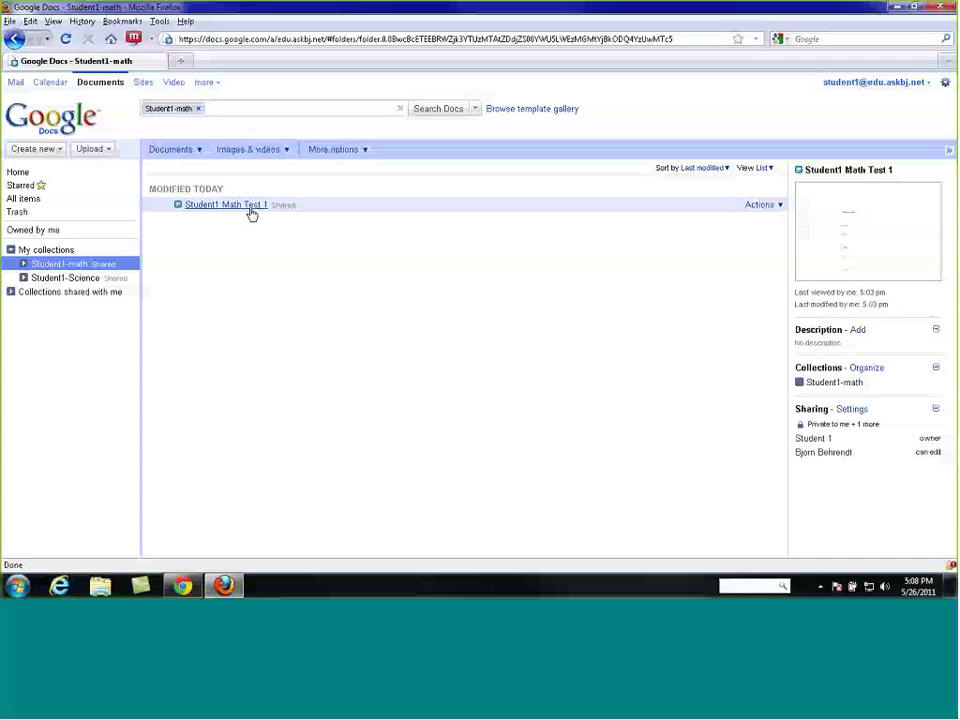
{"action": "left_click", "coordinate": [251, 214]}
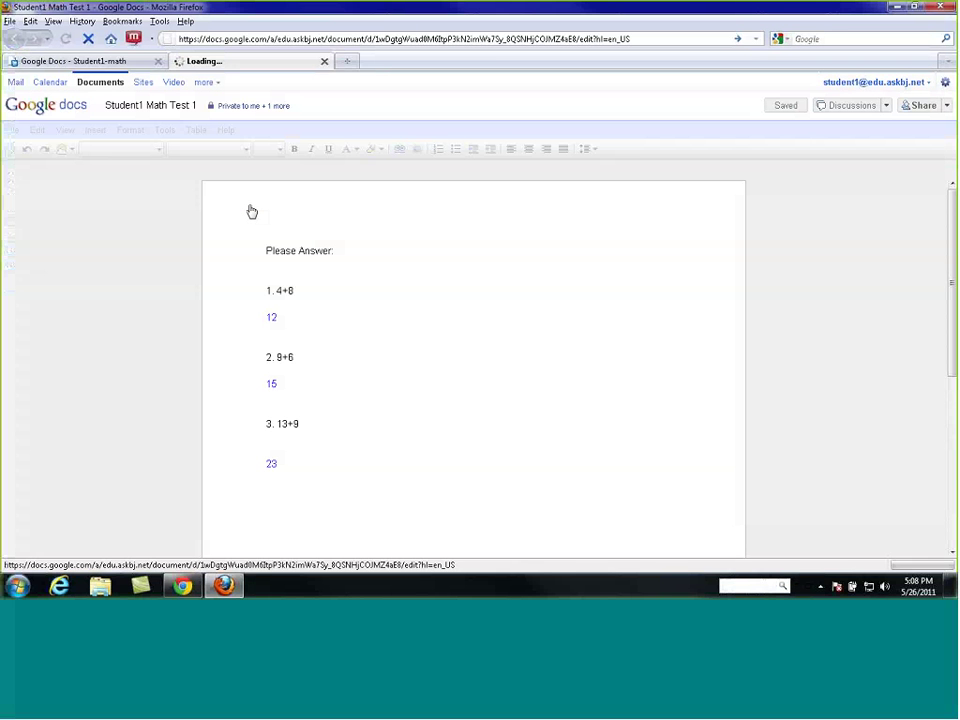
{"action": "mouse_move", "coordinate": [272, 111]}
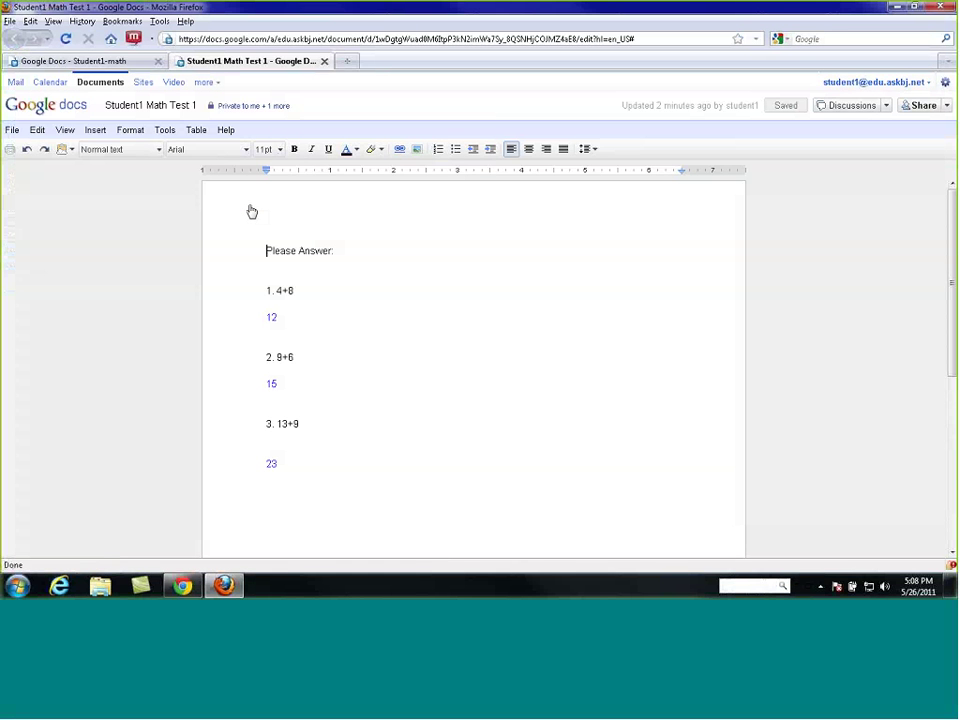
{"action": "left_click", "coordinate": [324, 62]}
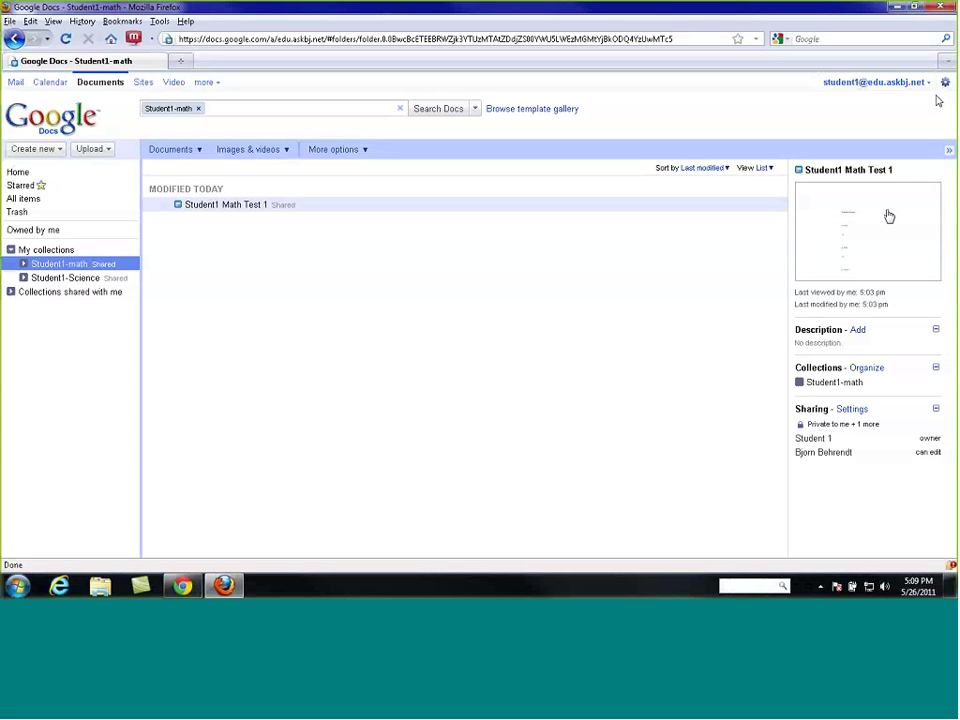
Step: Switch to the teacher's Google Docs in Chrome, reload it and open Student1 Math Test 1 from Math Class > Students > Student1-math
{"action": "left_click", "coordinate": [897, 8]}
{"action": "left_click", "coordinate": [184, 587]}
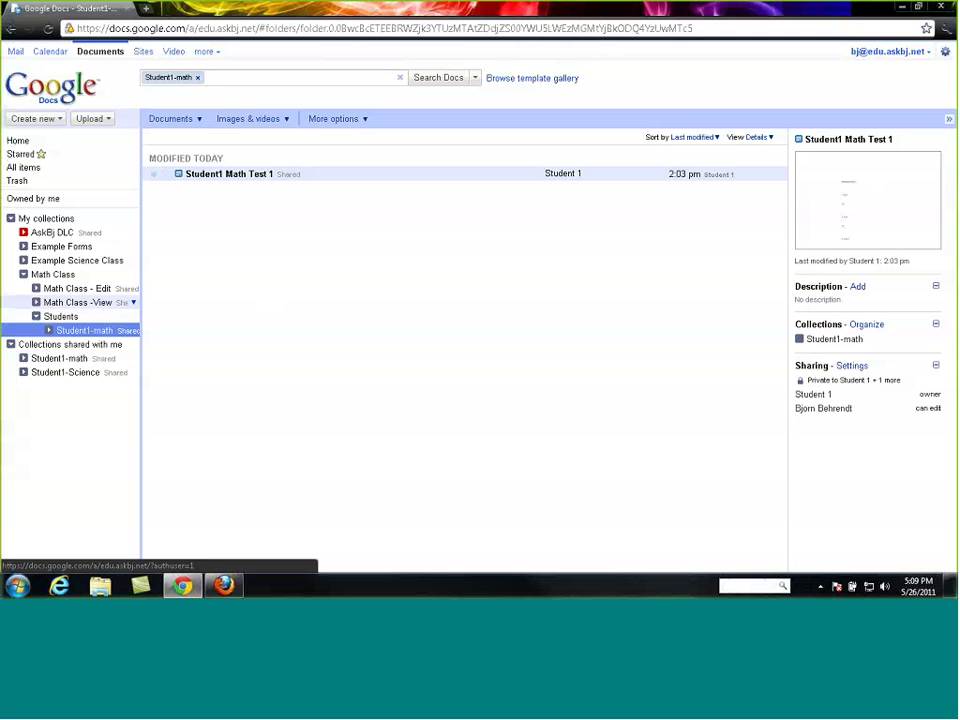
{"action": "left_click", "coordinate": [33, 84]}
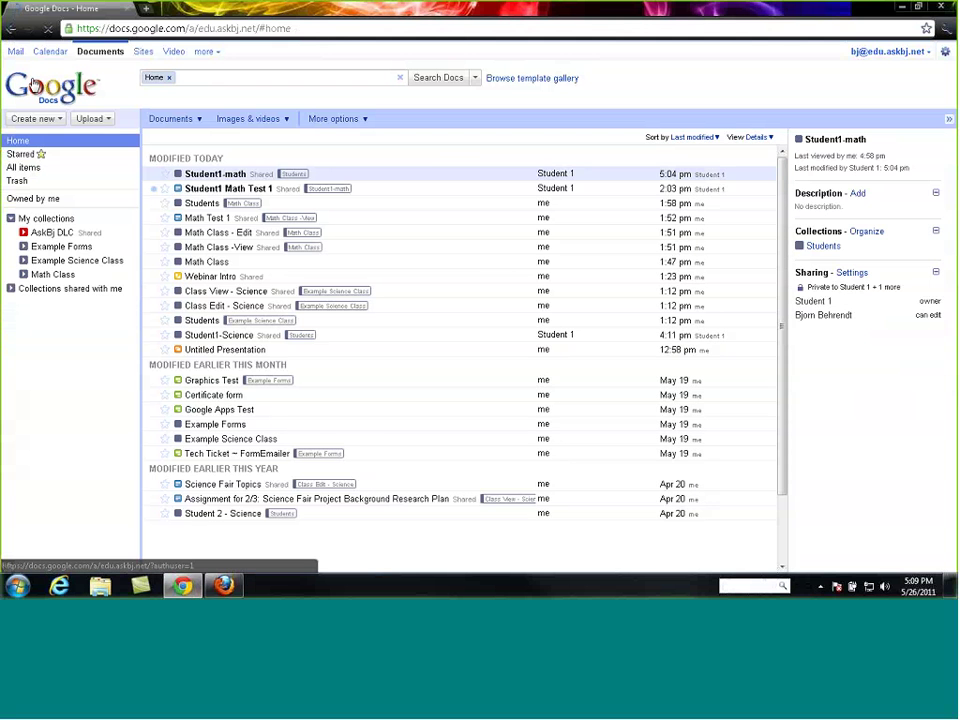
{"action": "left_click", "coordinate": [23, 274]}
{"action": "left_click", "coordinate": [60, 316]}
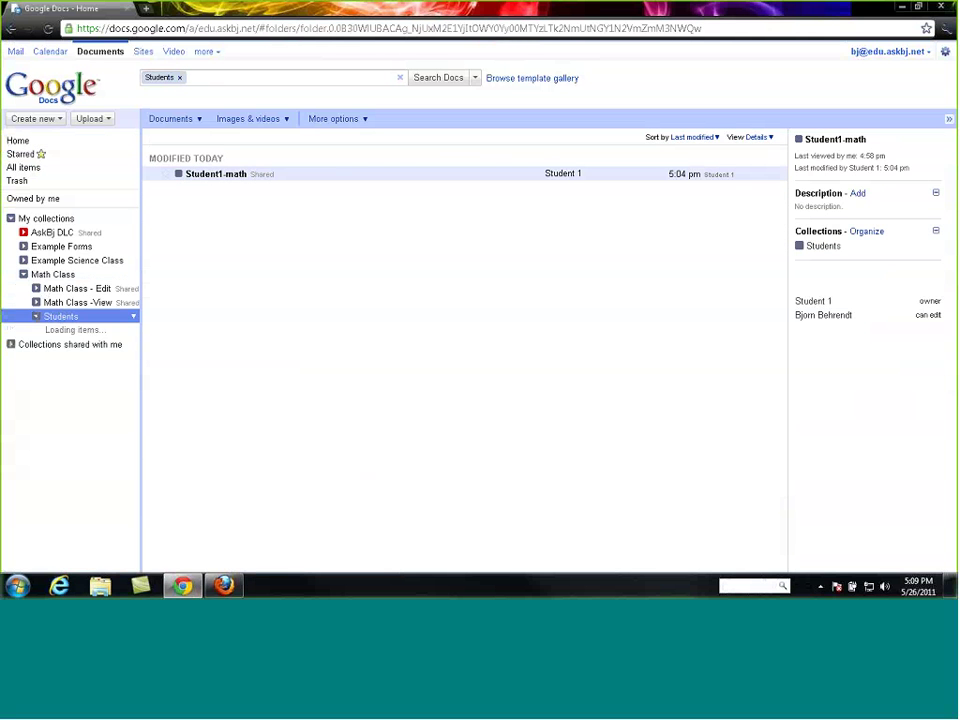
{"action": "left_click", "coordinate": [94, 331]}
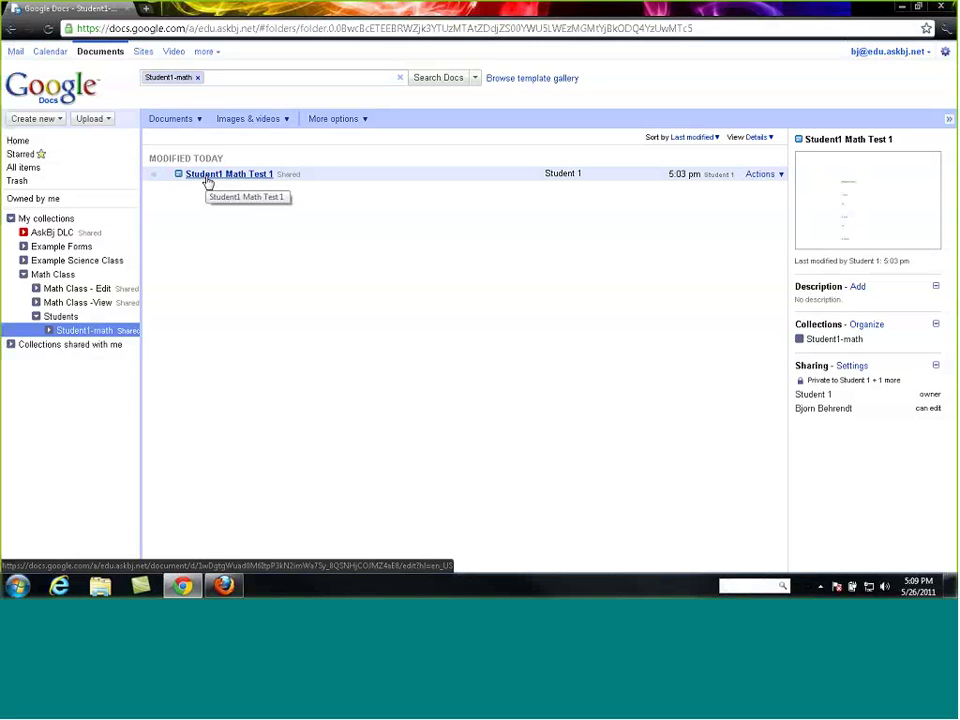
{"action": "left_click", "coordinate": [208, 176]}
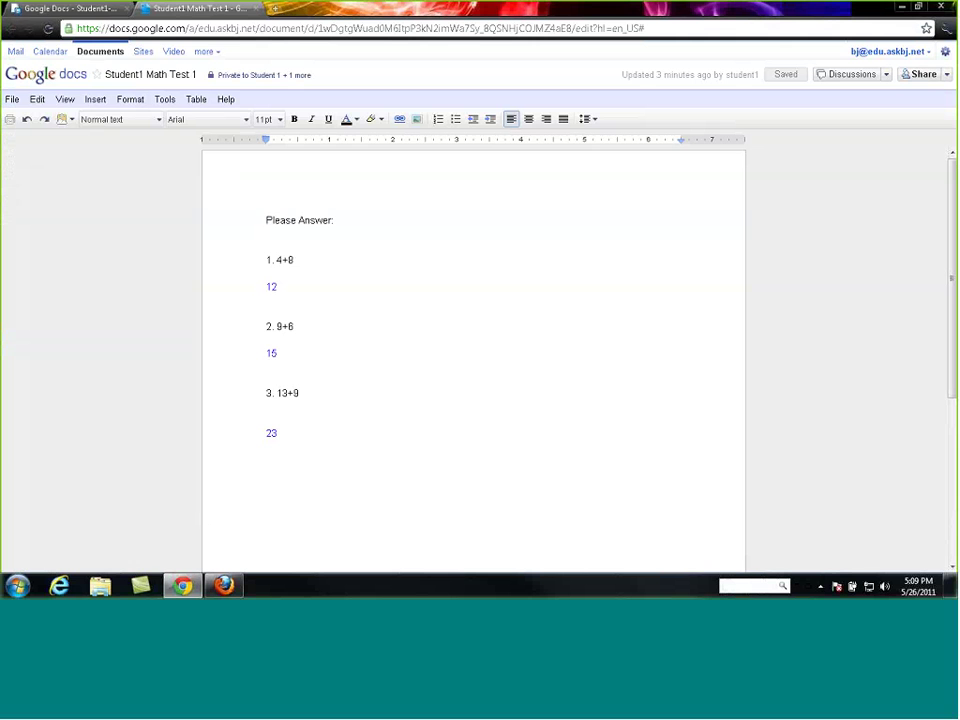
Step: Review the revision history of Student1 Math Test 1 and close it
{"action": "left_click", "coordinate": [12, 100]}
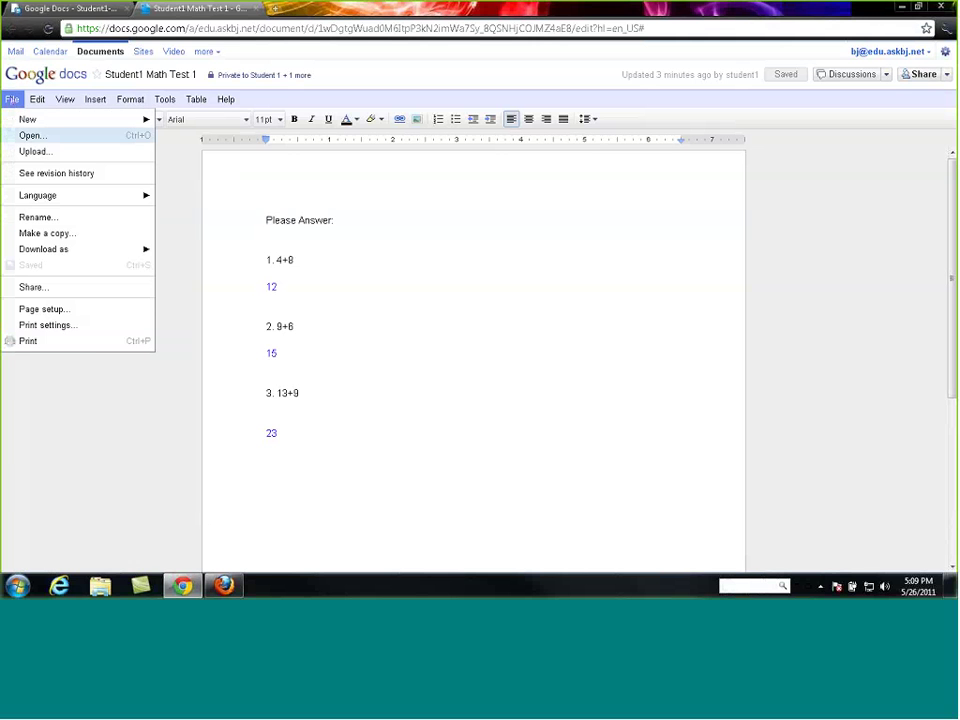
{"action": "left_click", "coordinate": [40, 174]}
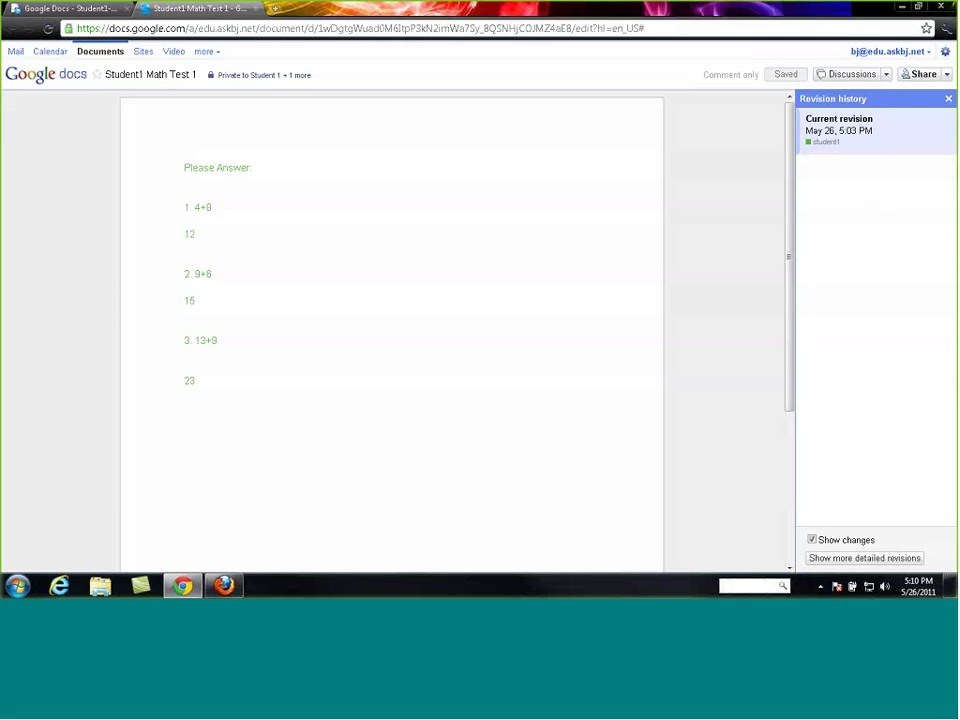
{"action": "left_click", "coordinate": [948, 99]}
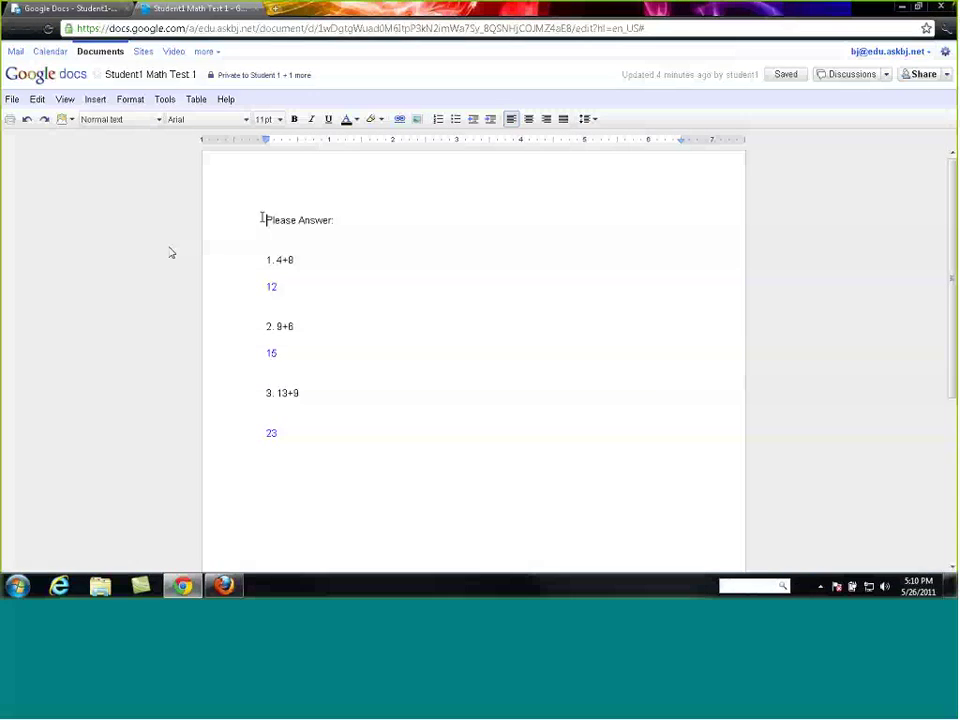
Step: Add "Correct" in red text after the student's answers to questions 1 and 2
{"action": "left_click", "coordinate": [280, 437]}
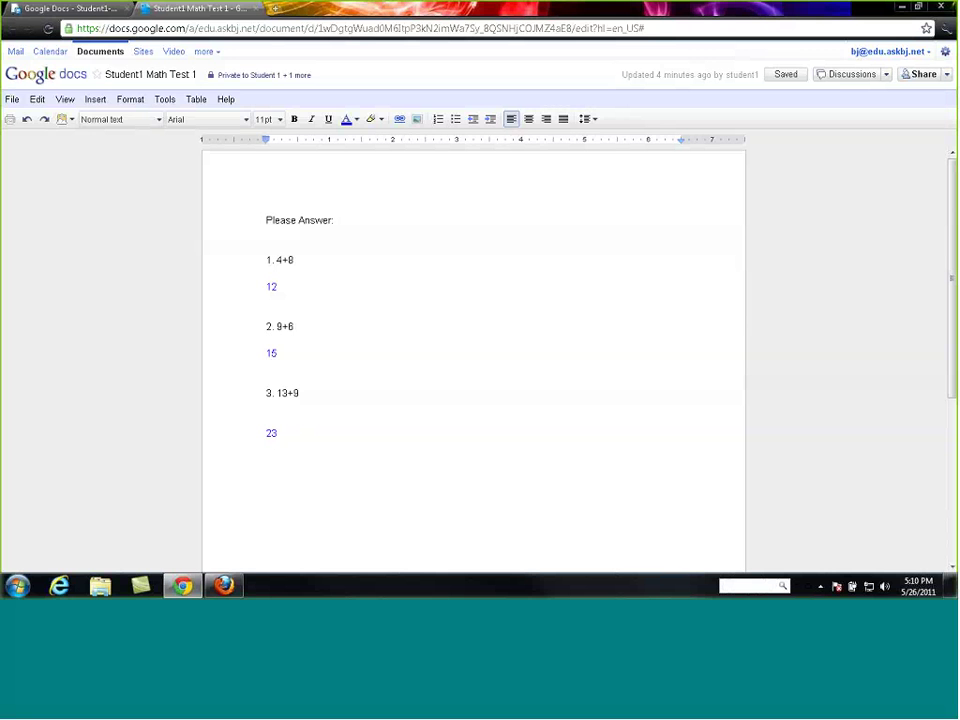
{"action": "left_click", "coordinate": [314, 285]}
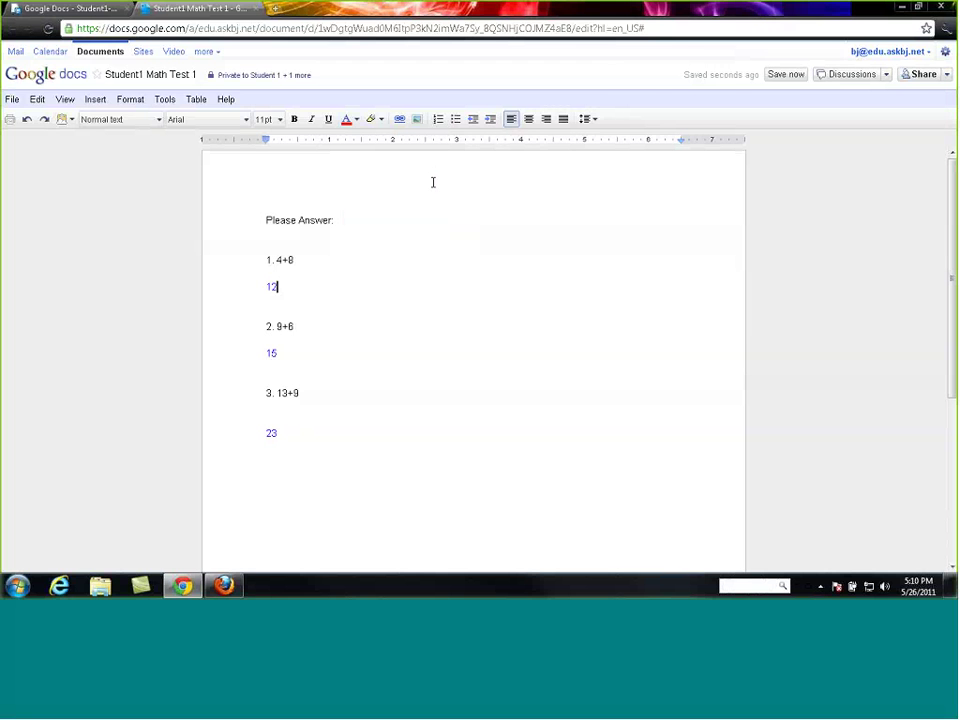
{"action": "type", "text": "Correct"}
{"action": "left_click", "coordinate": [344, 351]}
{"action": "left_click", "coordinate": [351, 119]}
{"action": "left_click", "coordinate": [350, 157]}
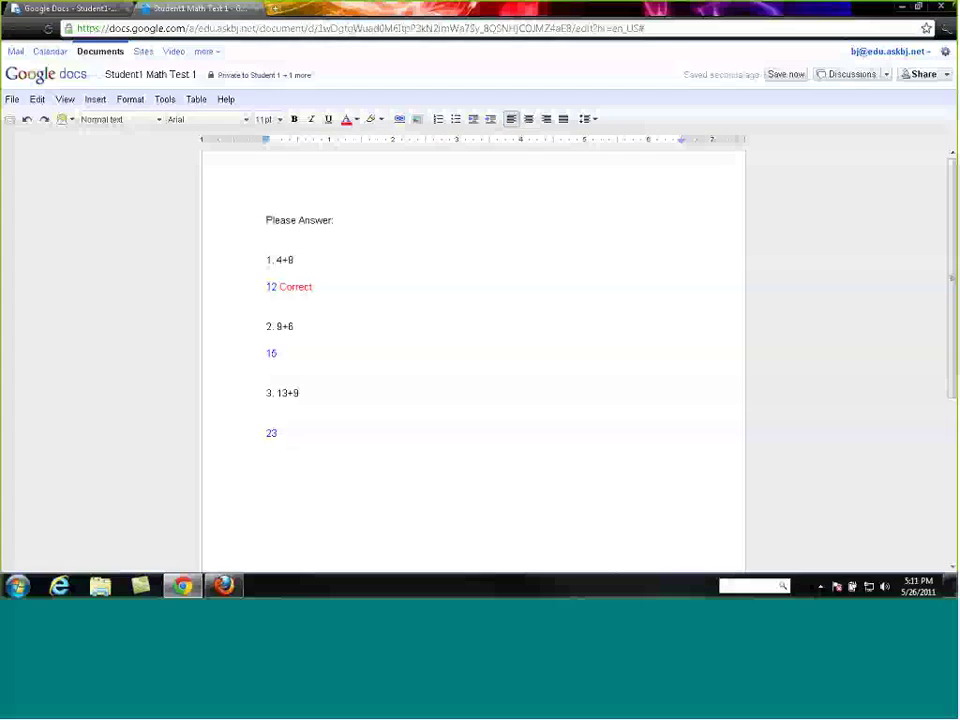
{"action": "type", "text": "Correct"}
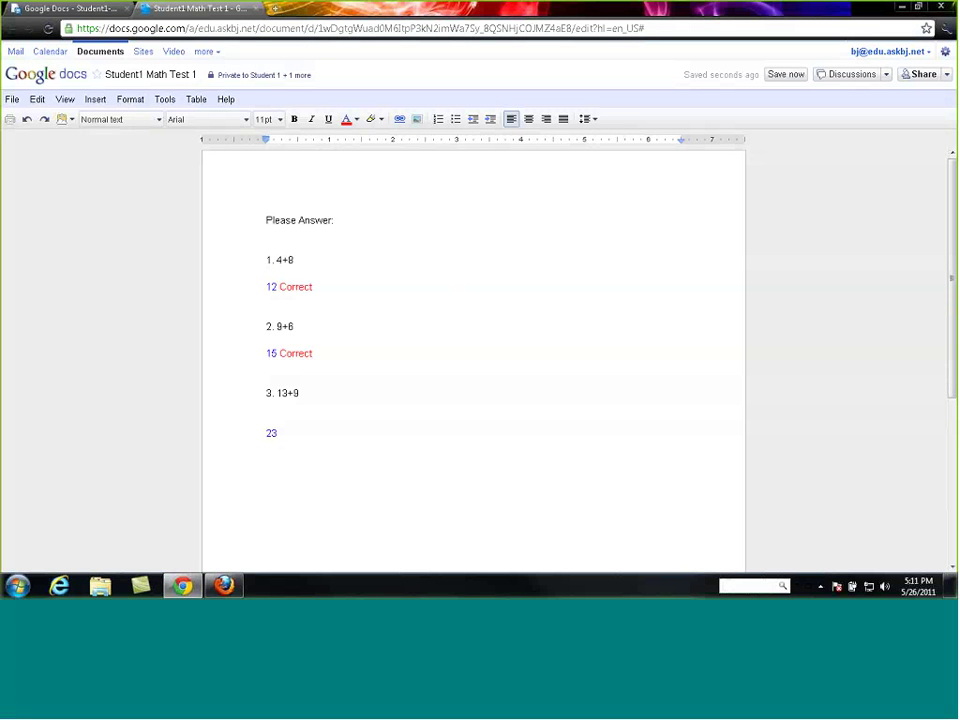
Step: Add "Wrong" in red text after the student's answer to question 3
{"action": "left_click", "coordinate": [321, 431]}
{"action": "type", "text": "Wrong"}
{"action": "left_click", "coordinate": [350, 119]}
{"action": "left_click", "coordinate": [354, 157]}
Step: Strike through the student's answer 23 to question 3
{"action": "double_click", "coordinate": [272, 433]}
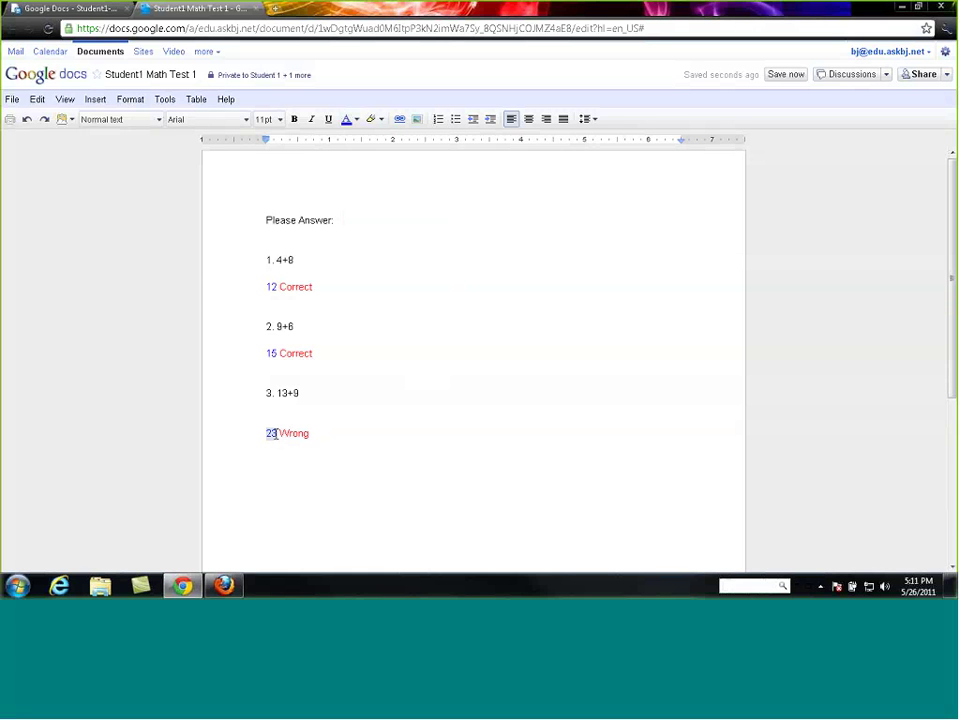
{"action": "left_click", "coordinate": [138, 100]}
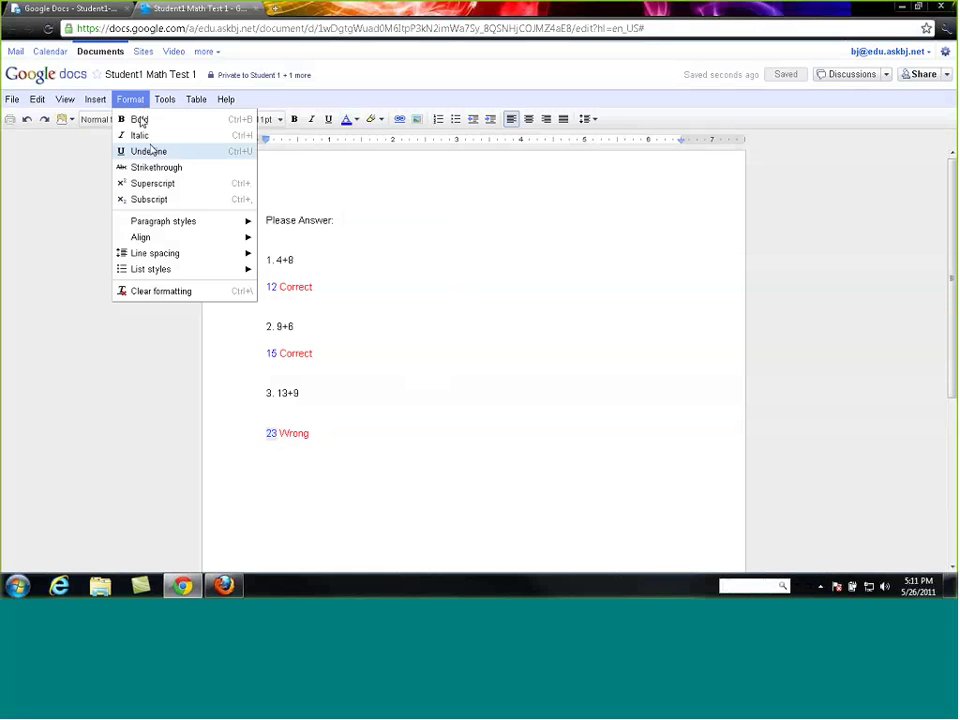
{"action": "left_click", "coordinate": [189, 169]}
{"action": "left_click", "coordinate": [373, 431]}
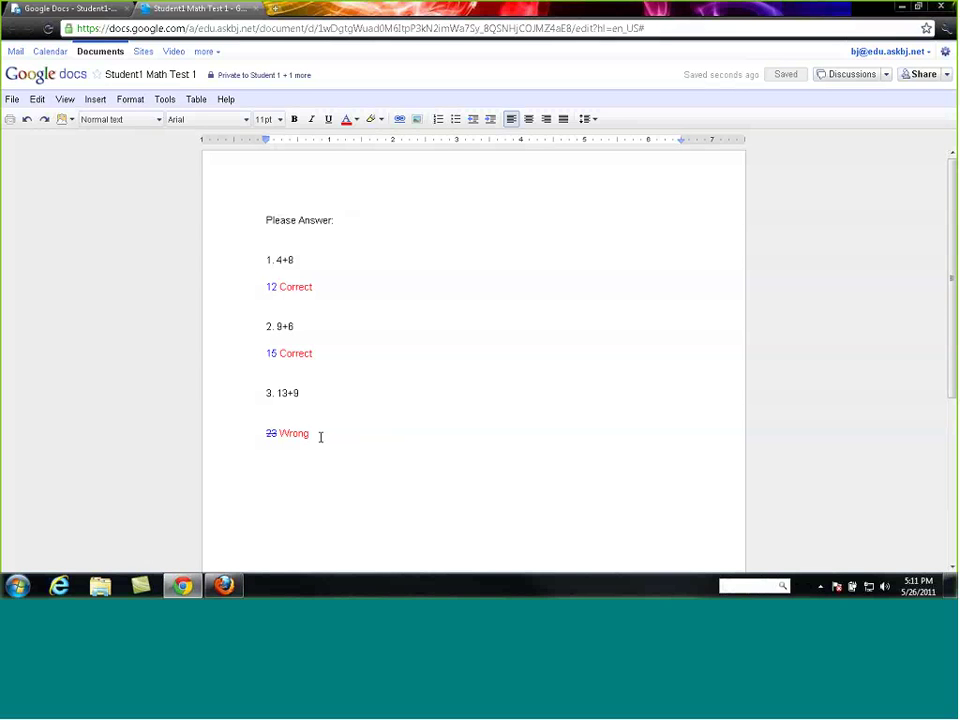
{"action": "type", "text": "32"}
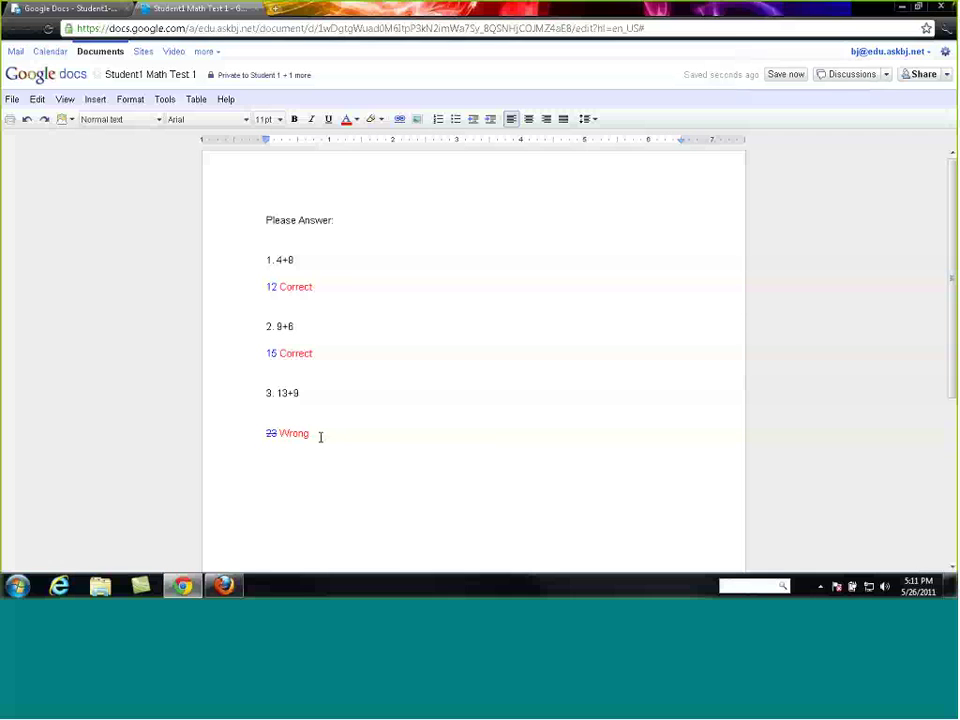
{"action": "key", "text": "BackSpace"}
{"action": "key", "text": "BackSpace"}
{"action": "key", "text": "BackSpace"}
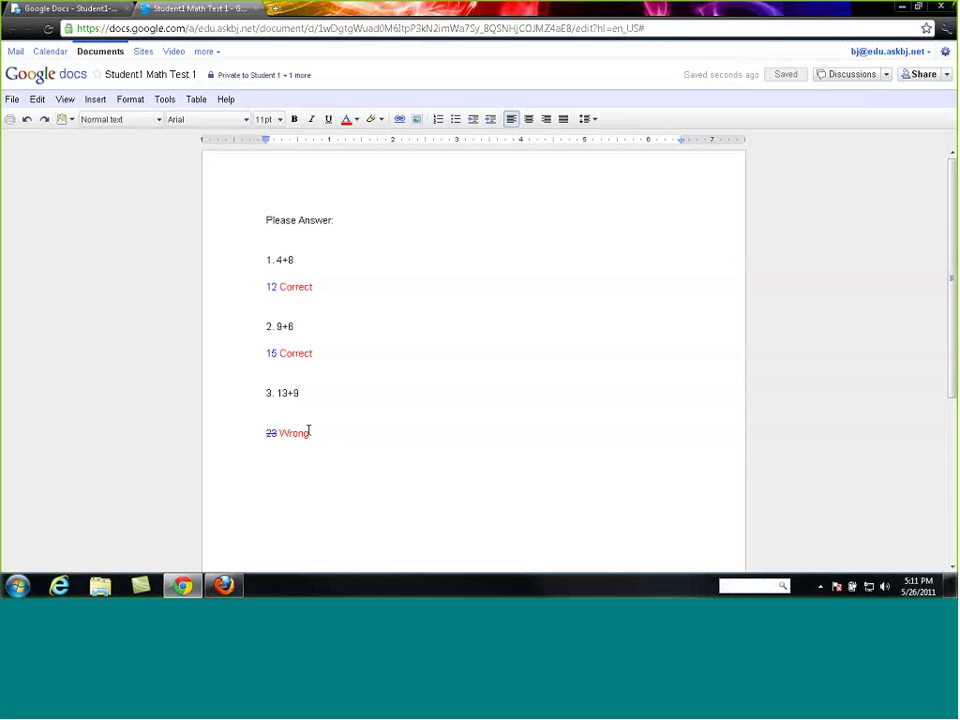
Step: Post a comment on the word "Wrong" reading "Did you remember the trick about adding ten then subtract 1 when adding by 9"
{"action": "double_click", "coordinate": [309, 432]}
{"action": "left_click", "coordinate": [107, 99]}
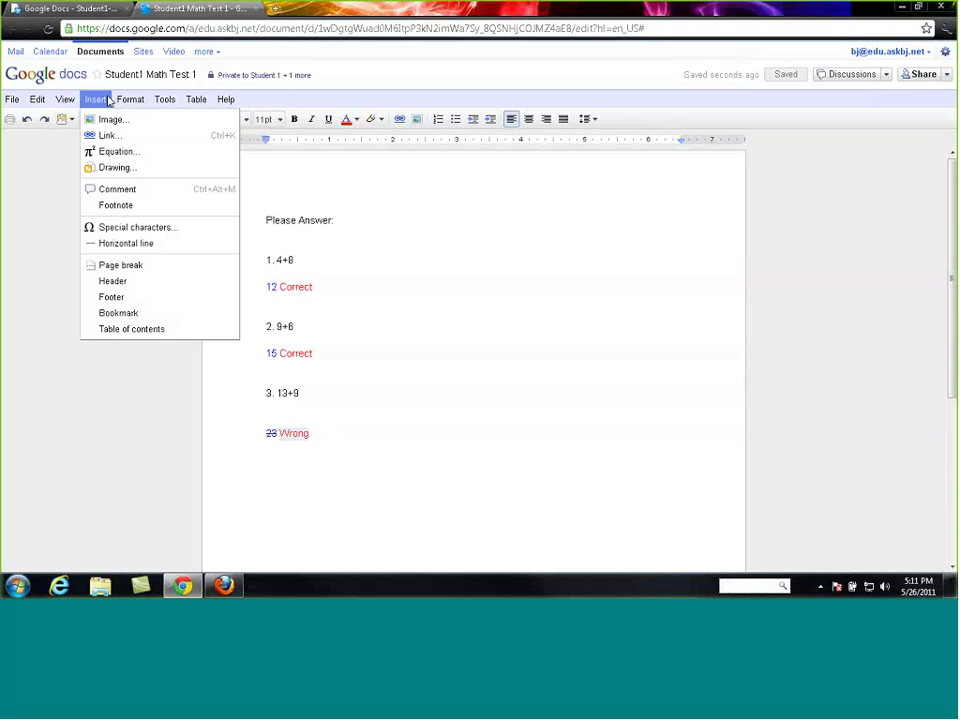
{"action": "left_click", "coordinate": [122, 195]}
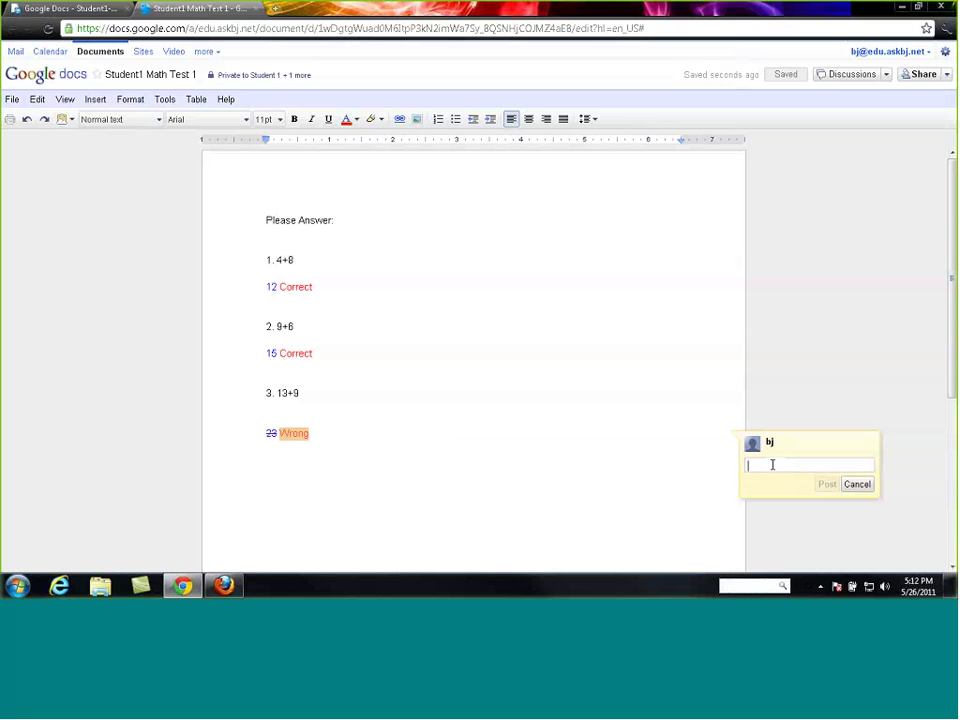
{"action": "type", "text": "Idi"}
{"action": "key", "text": "BackSpace"}
{"action": "key", "text": "BackSpace"}
{"action": "key", "text": "BackSpace"}
{"action": "key", "text": "BackSpace"}
{"action": "type", "text": "Did you remember the trick "}
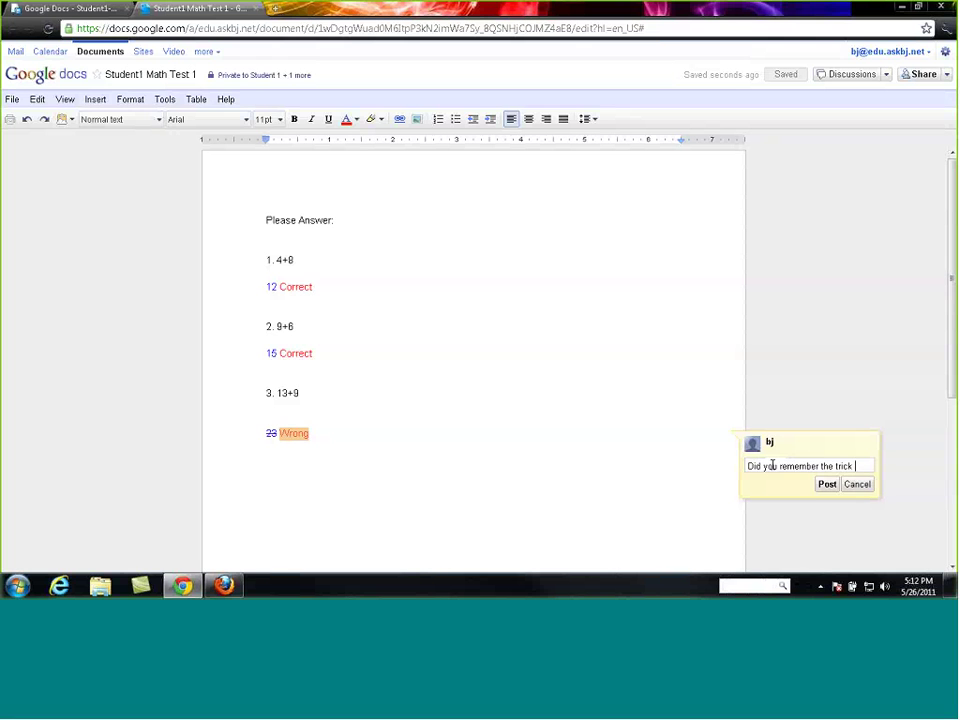
{"action": "type", "text": "about "}
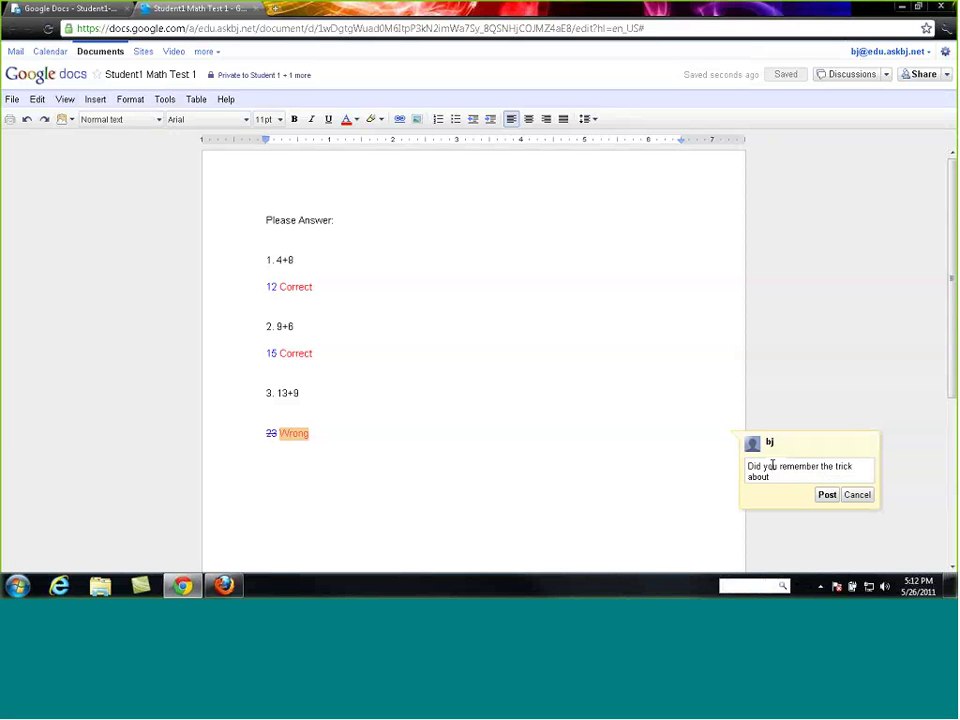
{"action": "type", "text": "adding ten then subtract 1"}
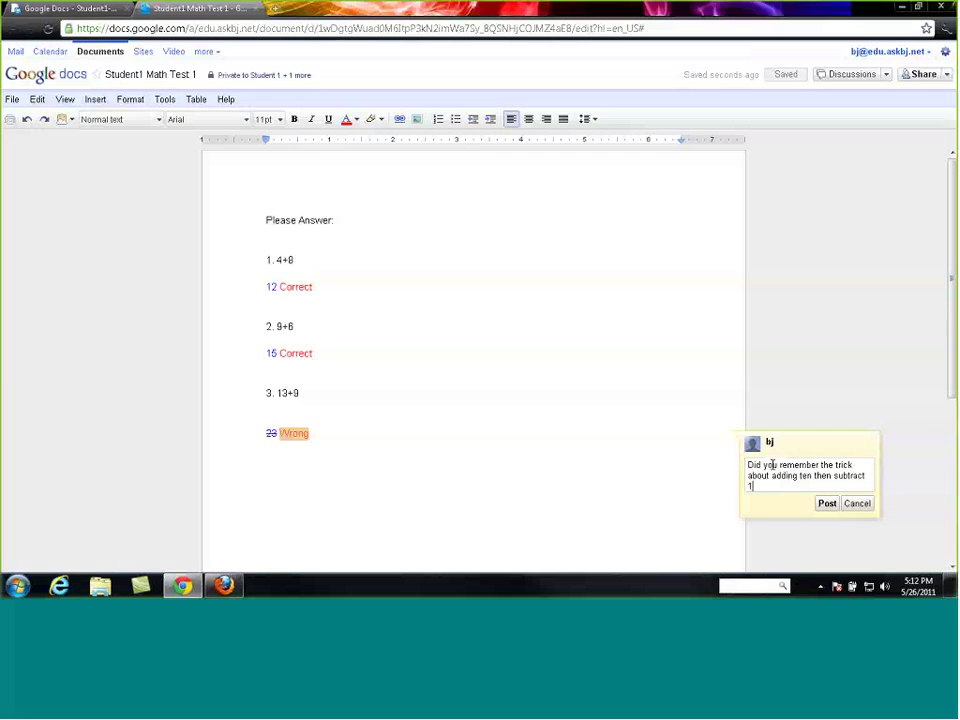
{"action": "type", "text": " when adding by 9"}
{"action": "left_click", "coordinate": [823, 505]}
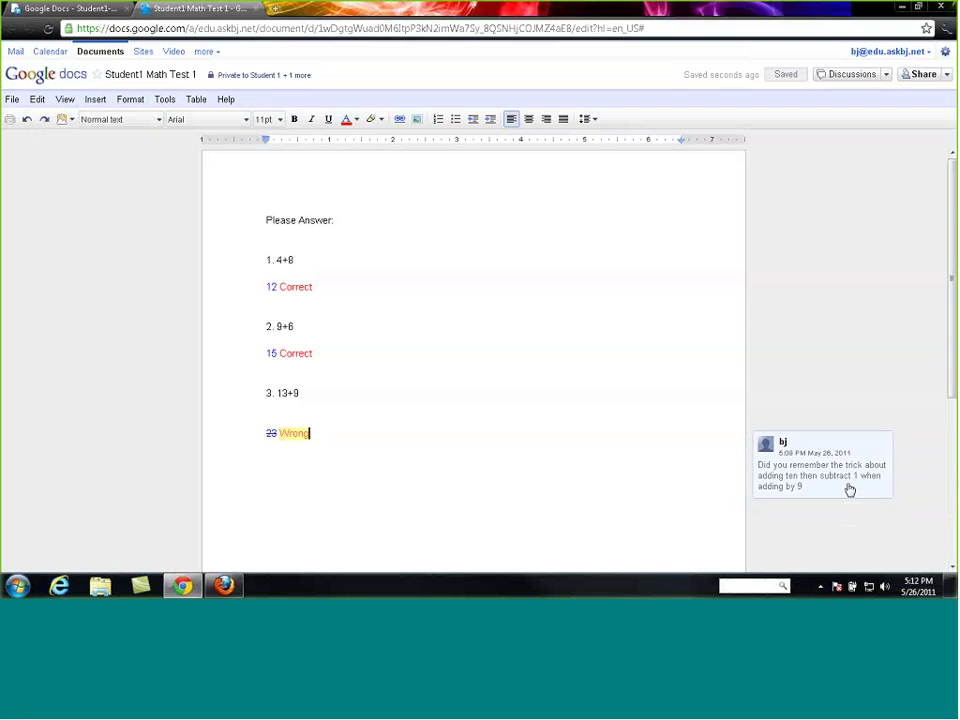
{"action": "left_click", "coordinate": [849, 486]}
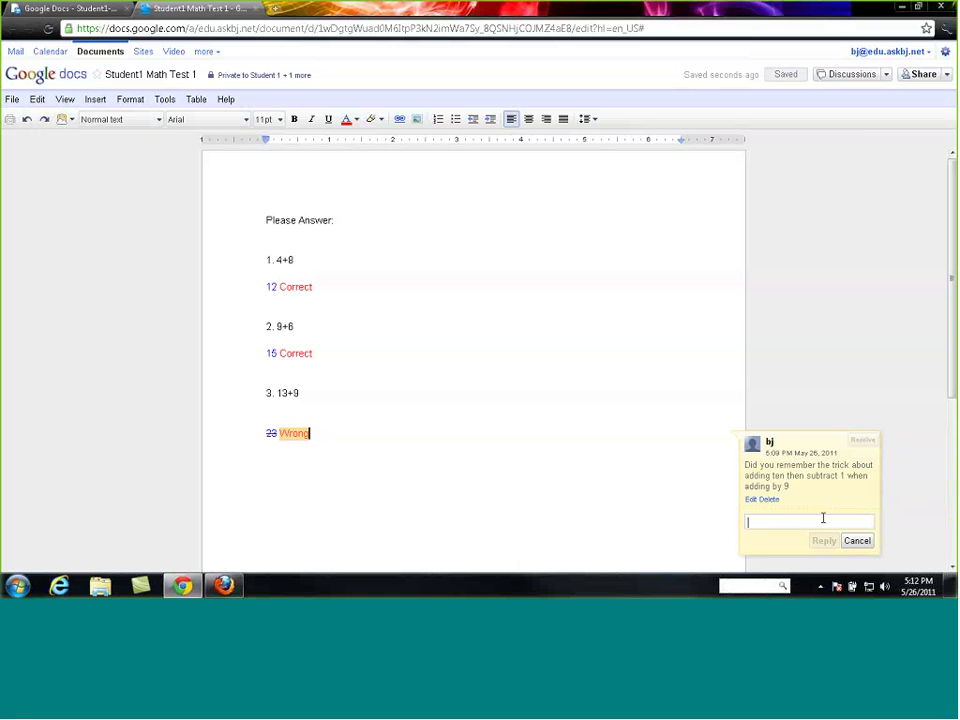
{"action": "left_click", "coordinate": [831, 544]}
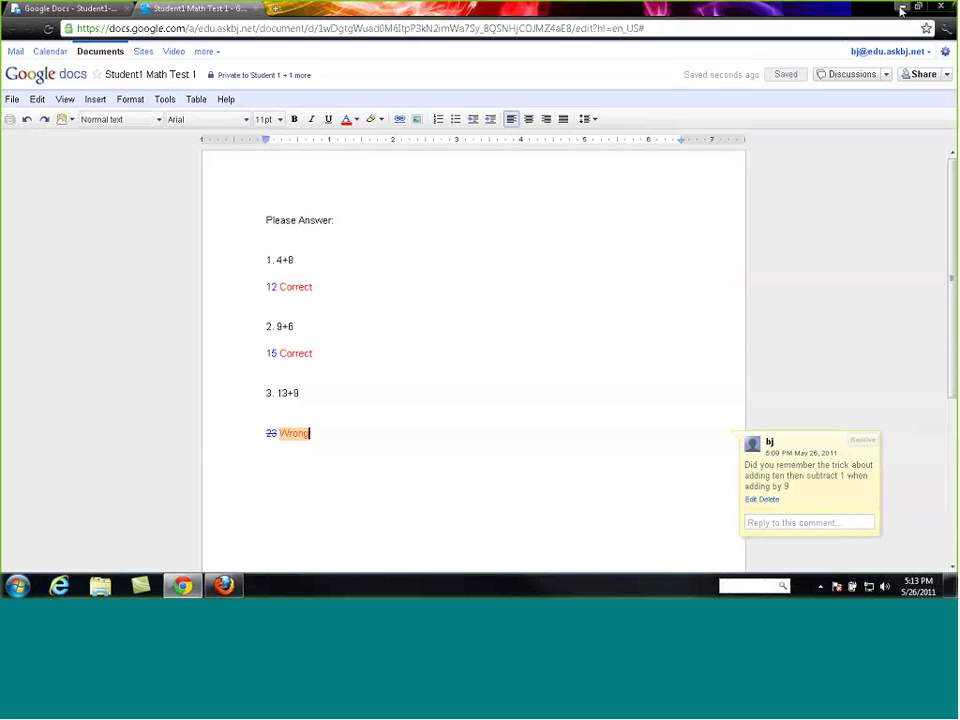
Step: Switch to the student's Google Docs in Firefox and open Student1 Math Test 1 from the Student1-math collection
{"action": "key", "text": "super+d"}
{"action": "left_click", "coordinate": [183, 588]}
{"action": "left_click", "coordinate": [901, 11]}
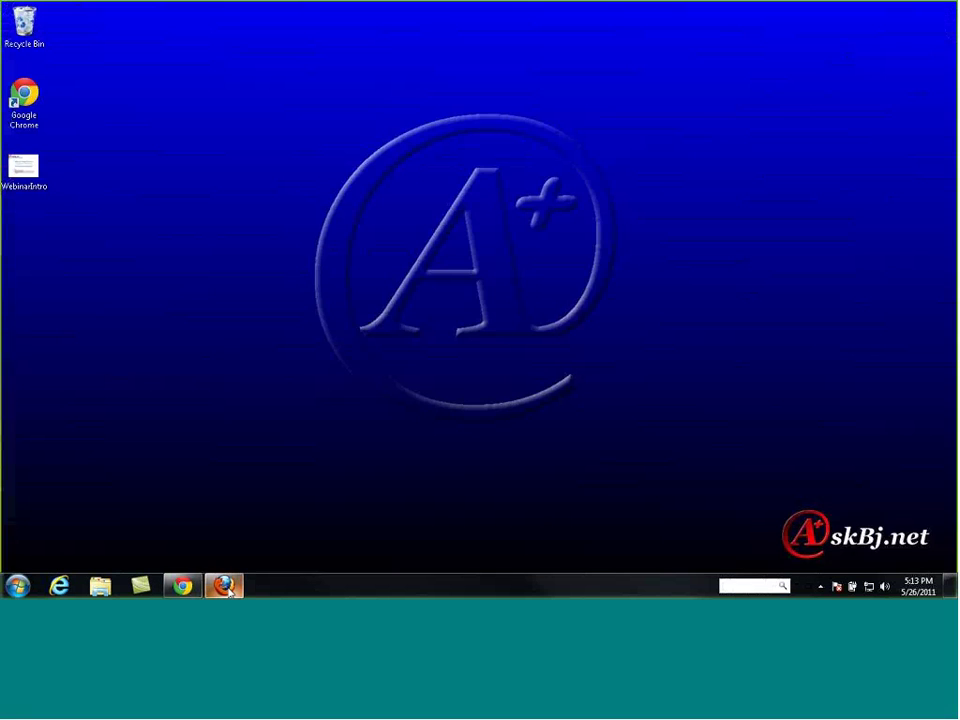
{"action": "left_click", "coordinate": [224, 585]}
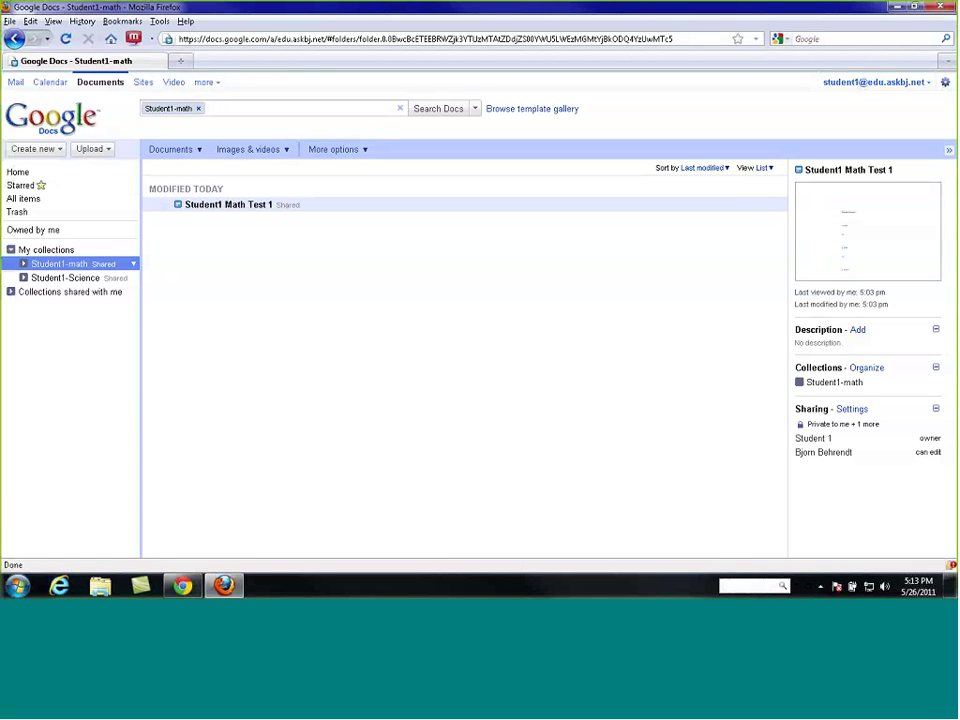
{"action": "left_click", "coordinate": [226, 207]}
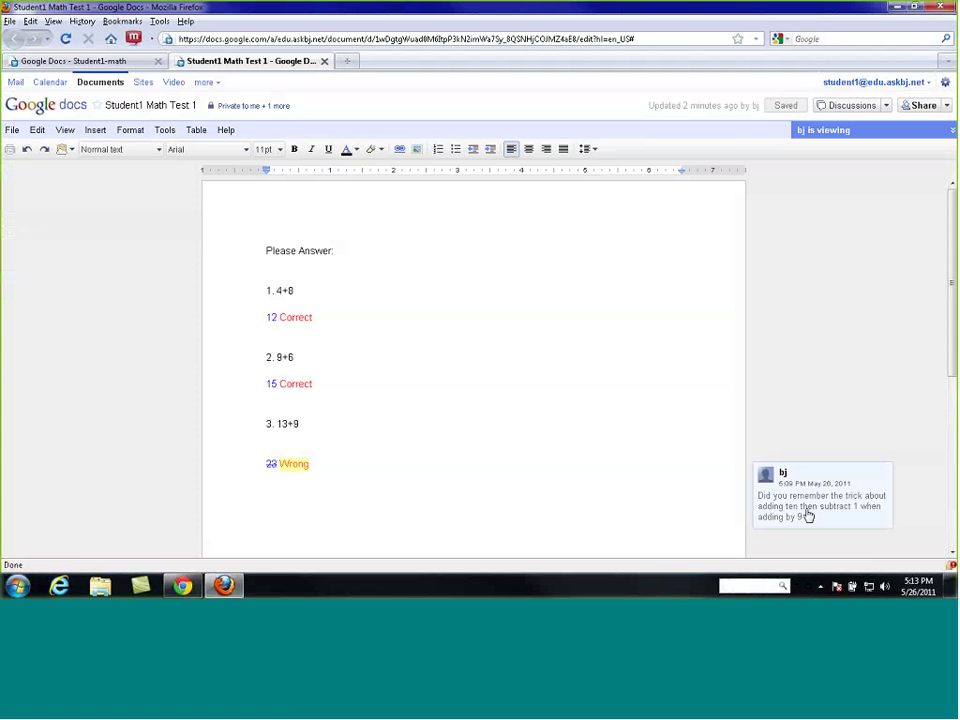
Step: Add a blank line below the answer to question 3 and reply to the teacher's comment with "Yes, I just looked at it wrong"
{"action": "left_click", "coordinate": [270, 466]}
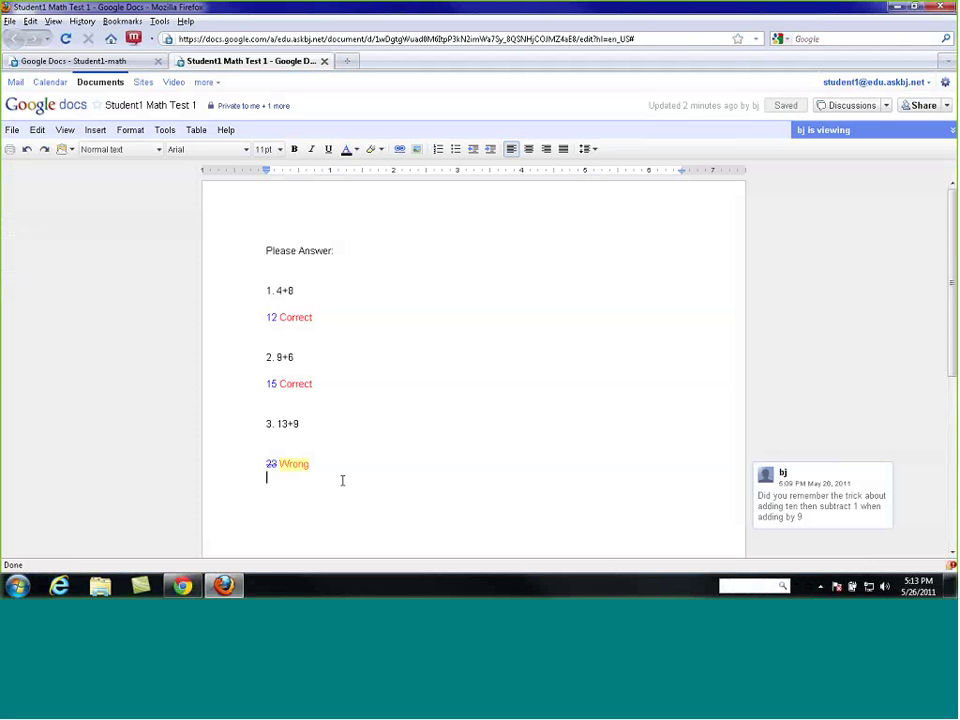
{"action": "left_click", "coordinate": [338, 483]}
{"action": "left_click", "coordinate": [804, 512]}
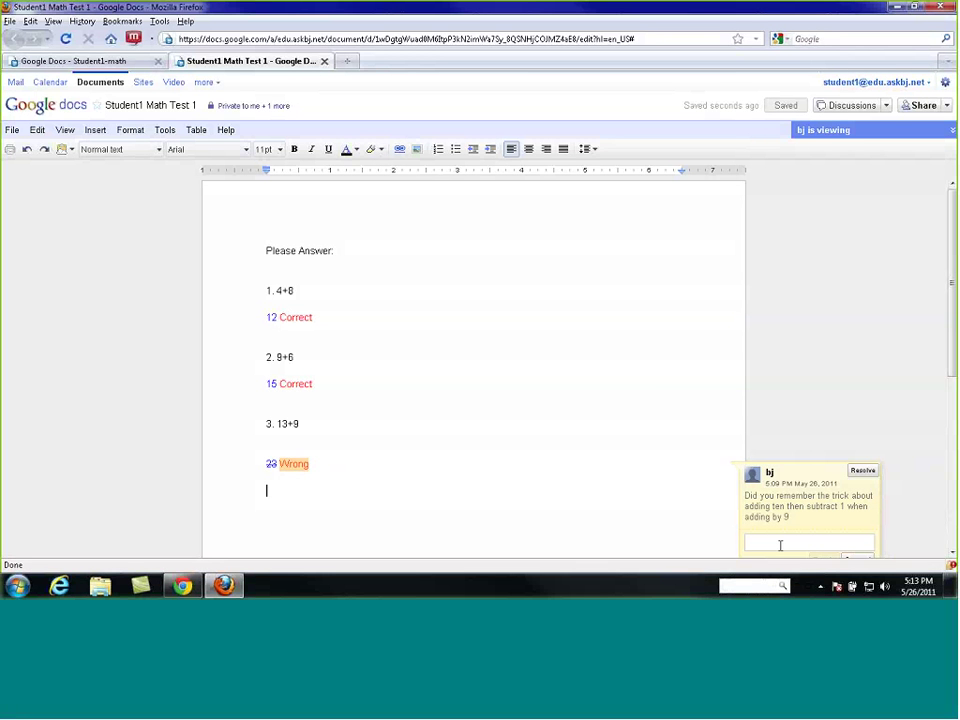
{"action": "type", "text": "Yes, I just"}
{"action": "type", "text": "looked at it wrong"}
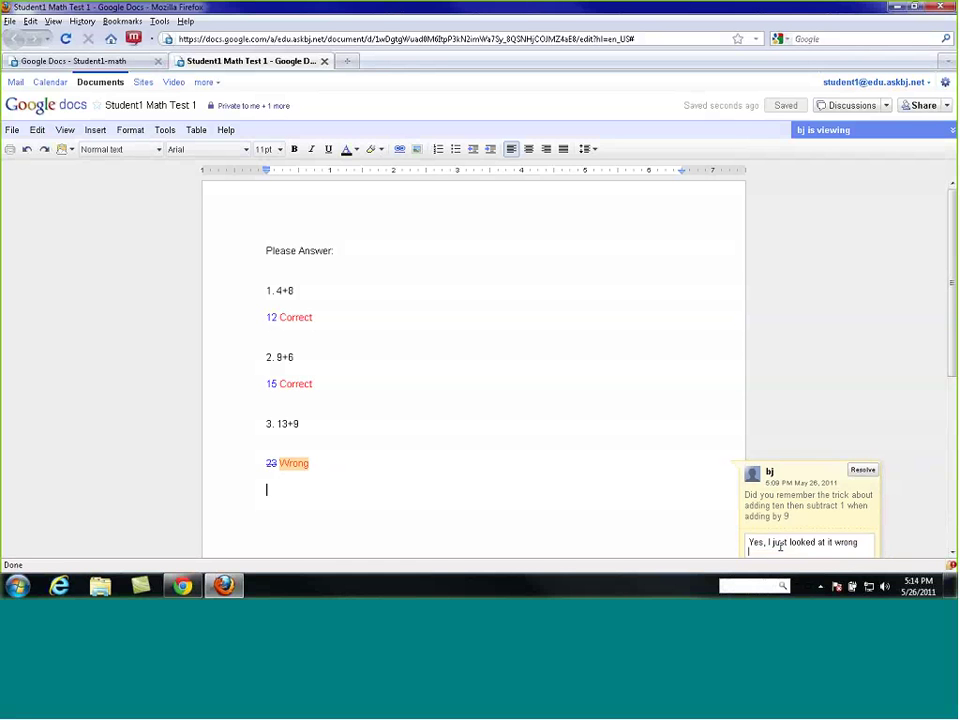
{"action": "key", "text": "Return"}
{"action": "left_click_drag", "start_coordinate": [951, 330], "coordinate": [937, 363]}
{"action": "left_click", "coordinate": [824, 505]}
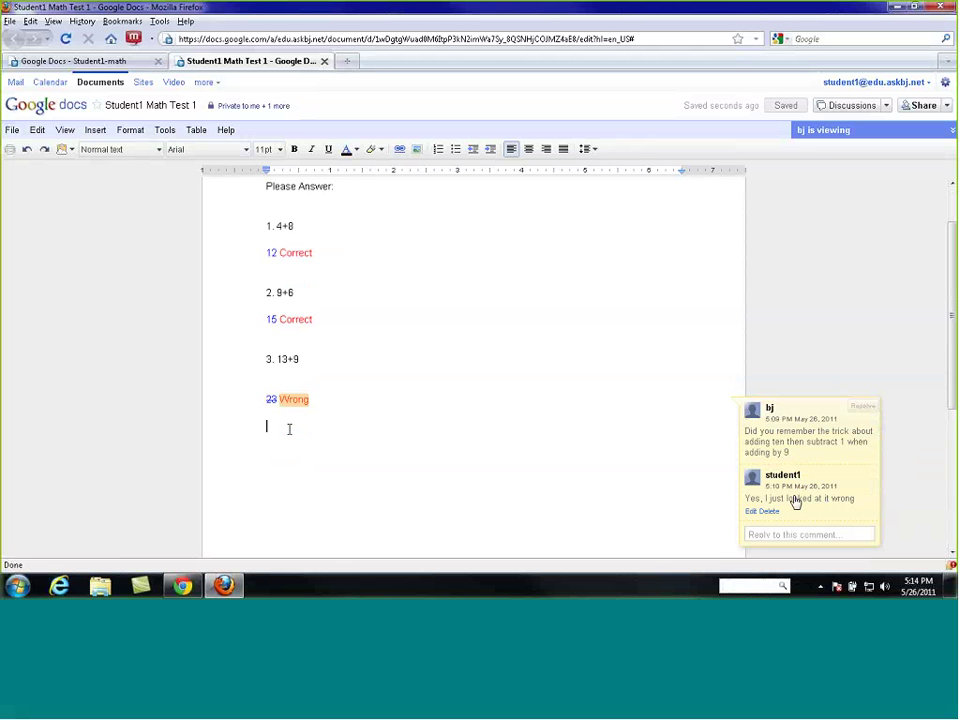
Step: Enter the new answer 22 in blue text on the line below the struck-through answer to question 3
{"action": "left_click", "coordinate": [284, 427]}
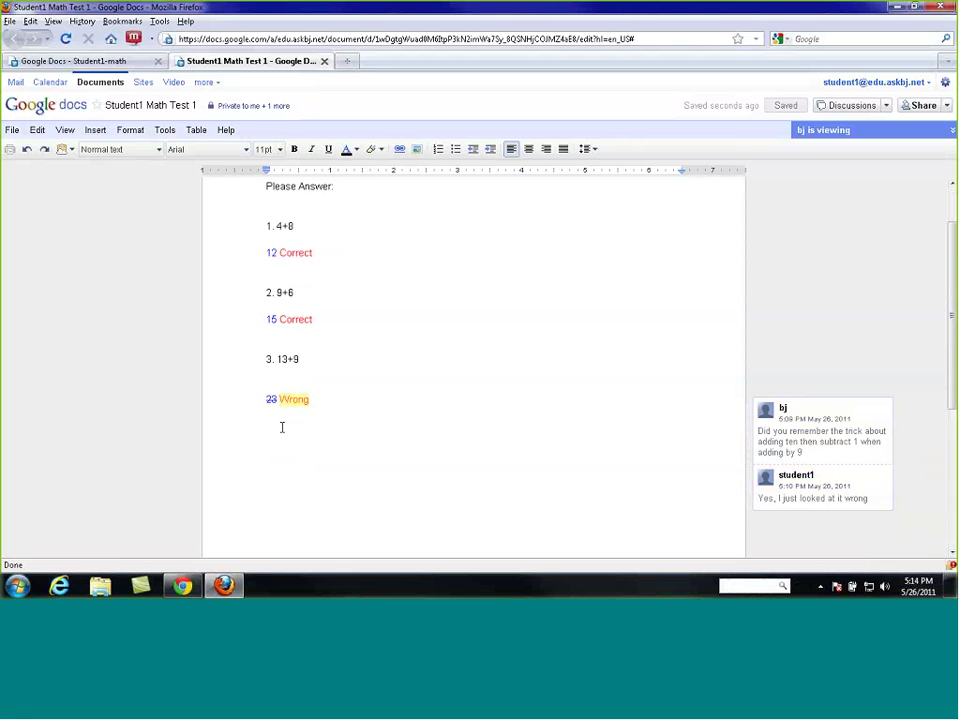
{"action": "type", "text": "22"}
{"action": "left_click", "coordinate": [347, 150]}
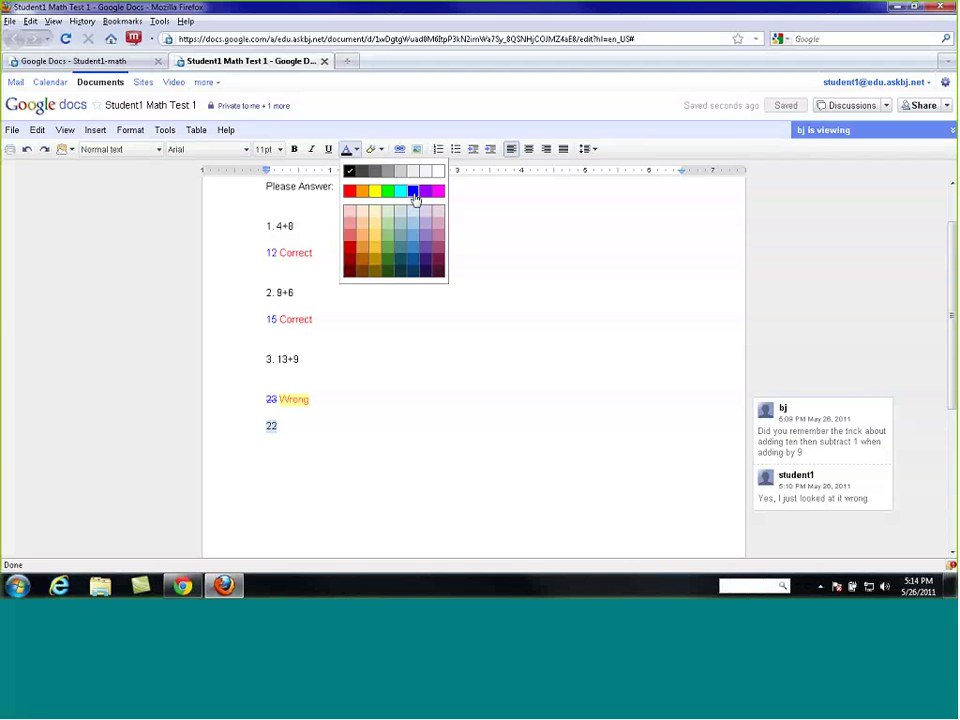
{"action": "left_click", "coordinate": [368, 214]}
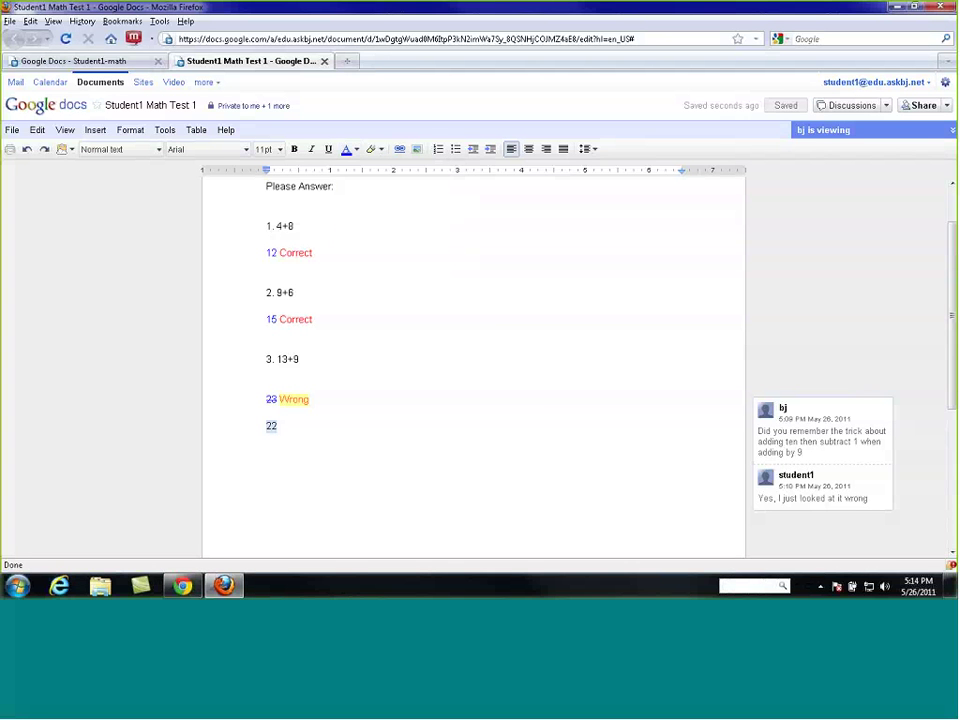
{"action": "left_click", "coordinate": [348, 431]}
{"action": "double_click", "coordinate": [282, 425]}
{"action": "left_click", "coordinate": [282, 425]}
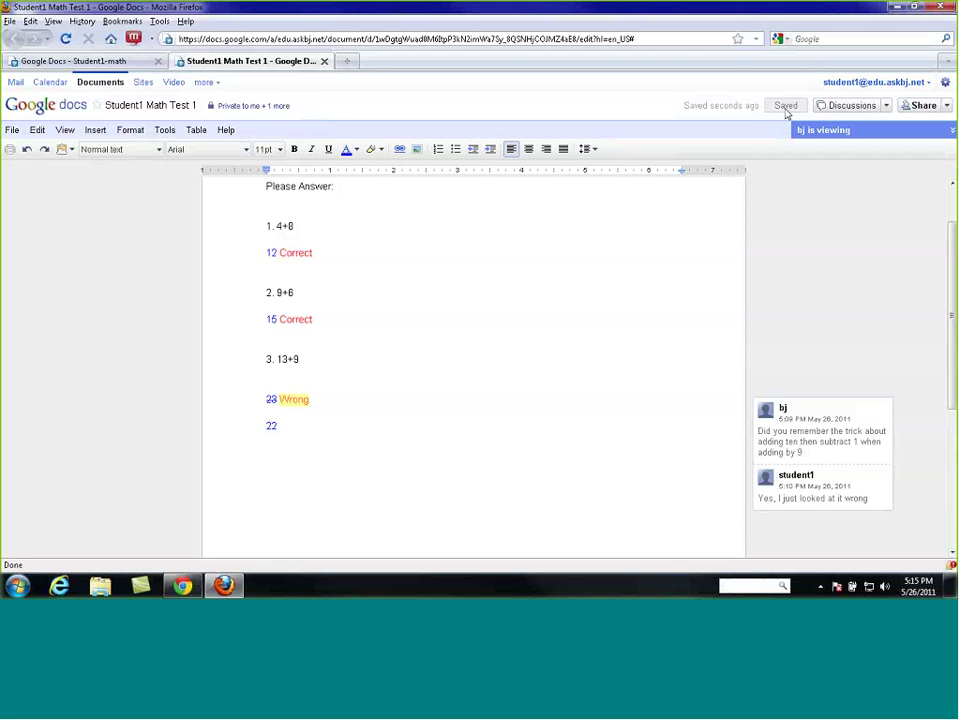
Step: Switch back to the teacher's document in Chrome and check the student's new answer and comment reply
{"action": "left_click", "coordinate": [899, 9]}
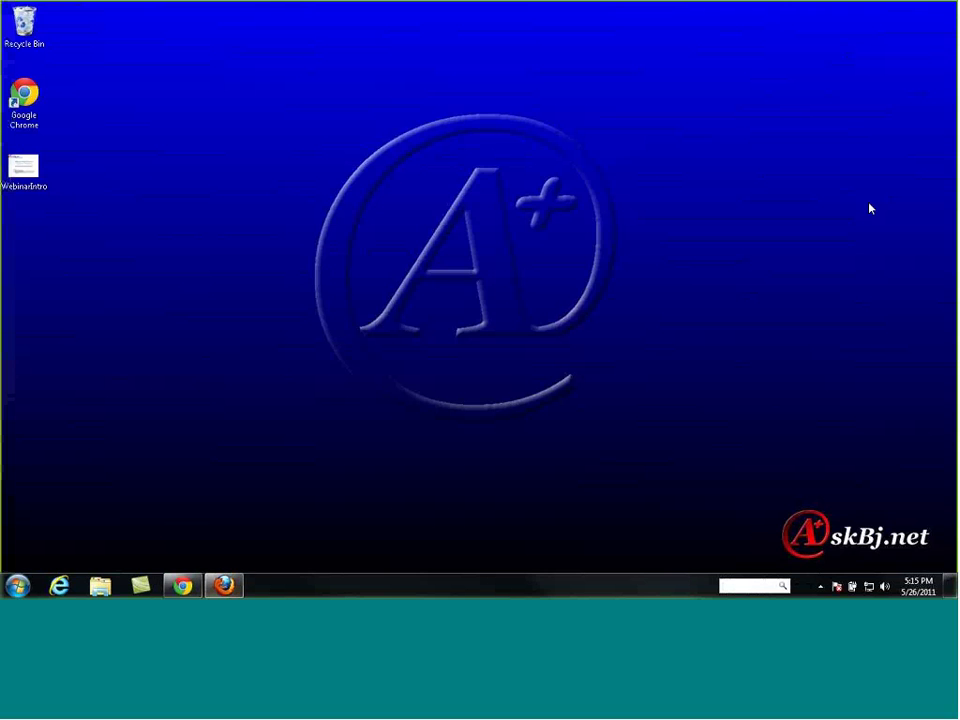
{"action": "left_click", "coordinate": [183, 586]}
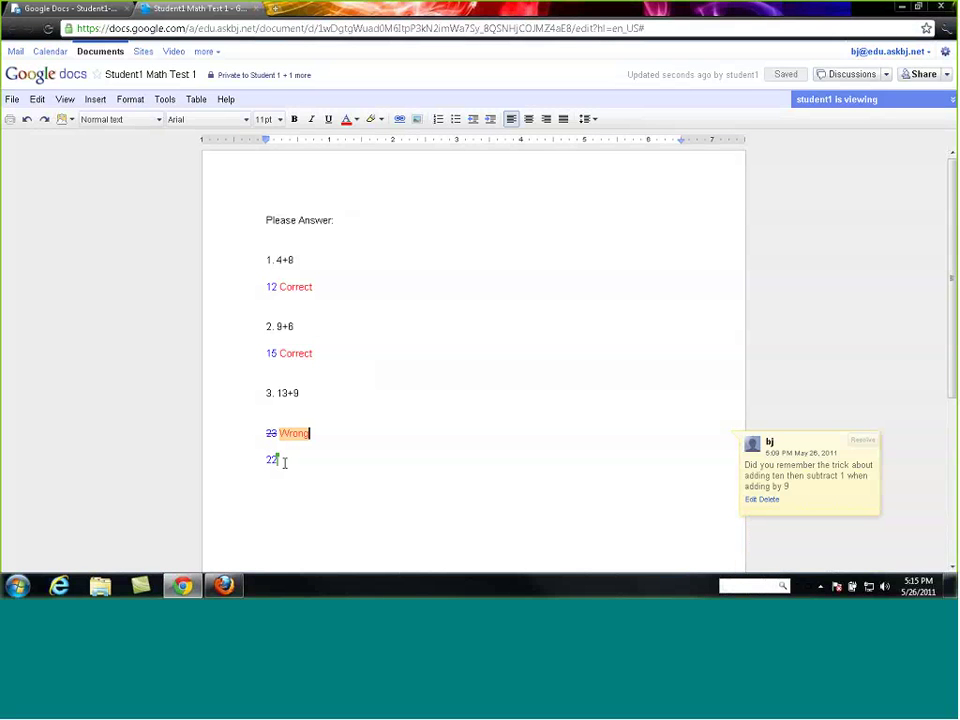
{"action": "scroll", "coordinate": [284, 463], "scroll_direction": "down", "scroll_amount": 1}
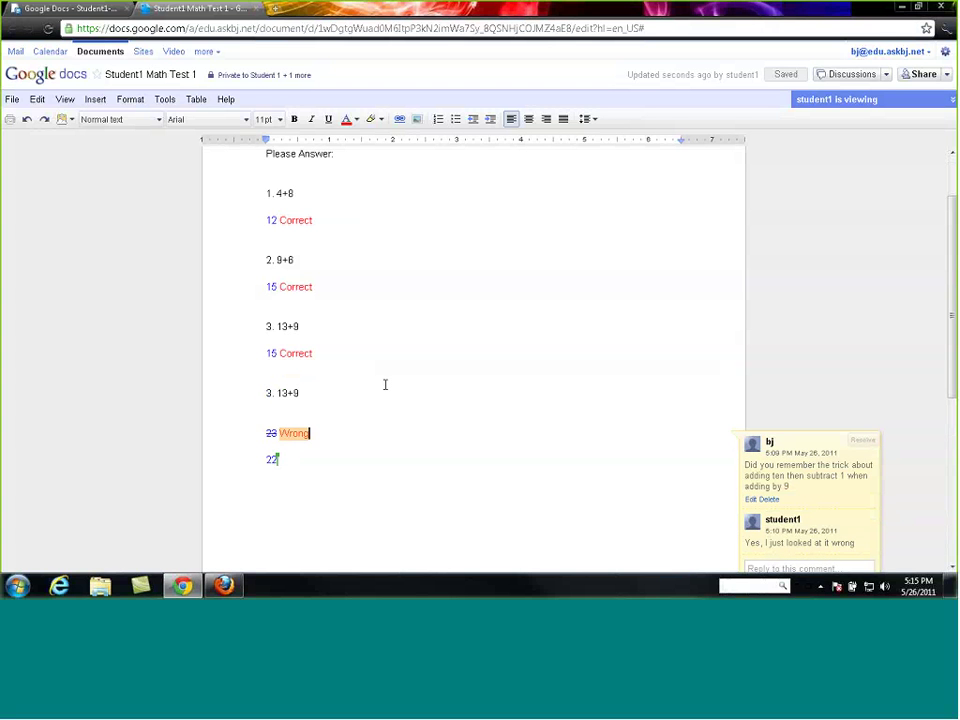
{"action": "scroll", "coordinate": [386, 384], "scroll_direction": "up", "scroll_amount": 2}
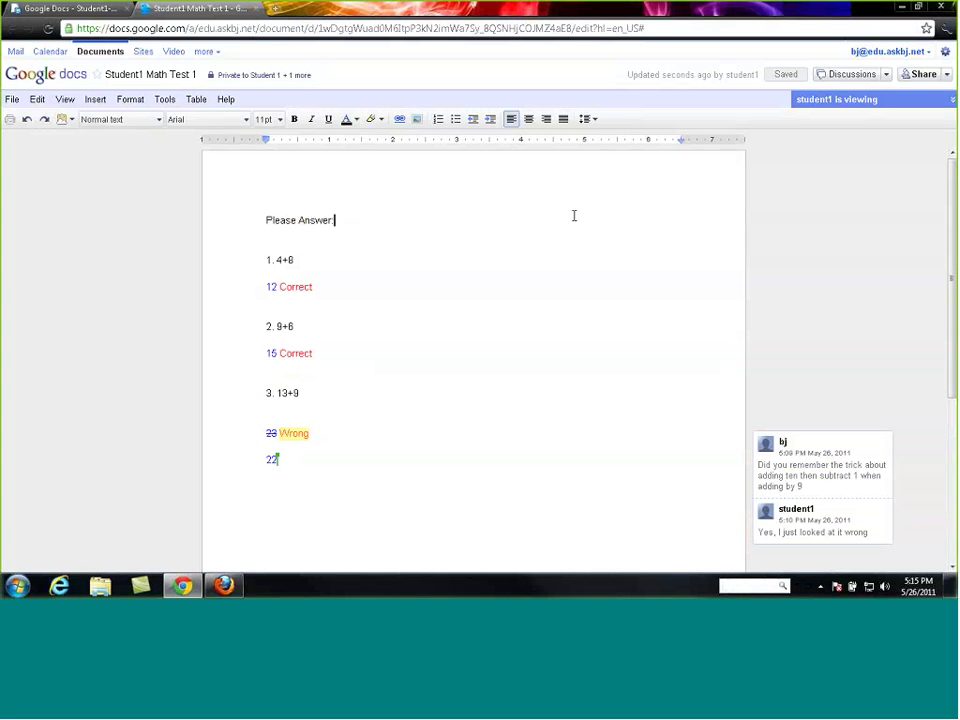
Step: Insert a blank line above "Please Answer:" at the start of the test
{"action": "key", "text": "Home"}
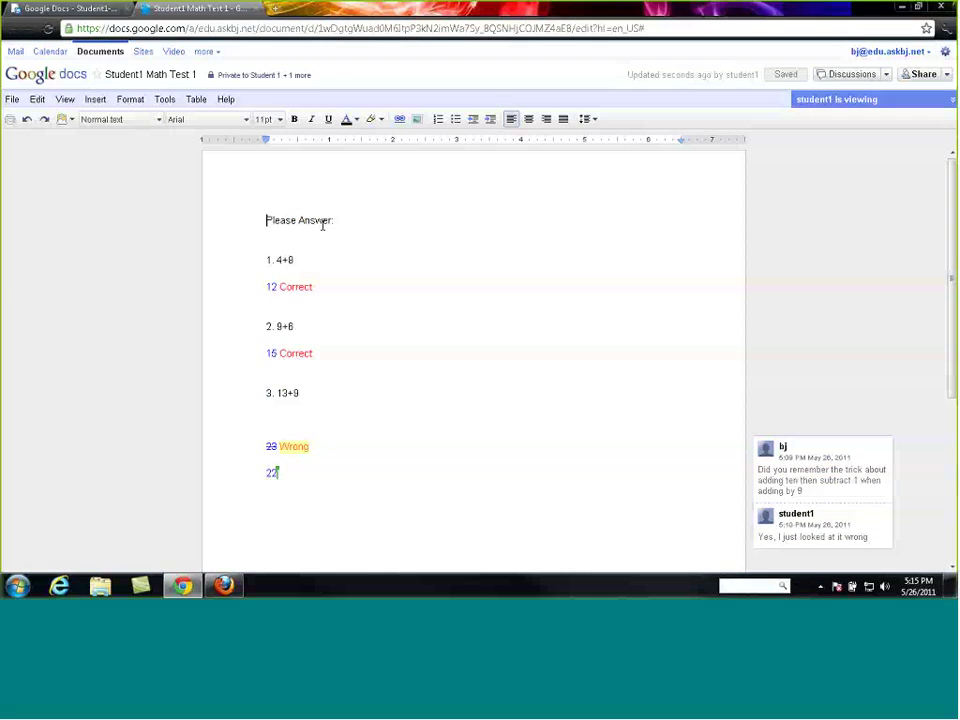
{"action": "key", "text": "Return"}
{"action": "left_click", "coordinate": [323, 225]}
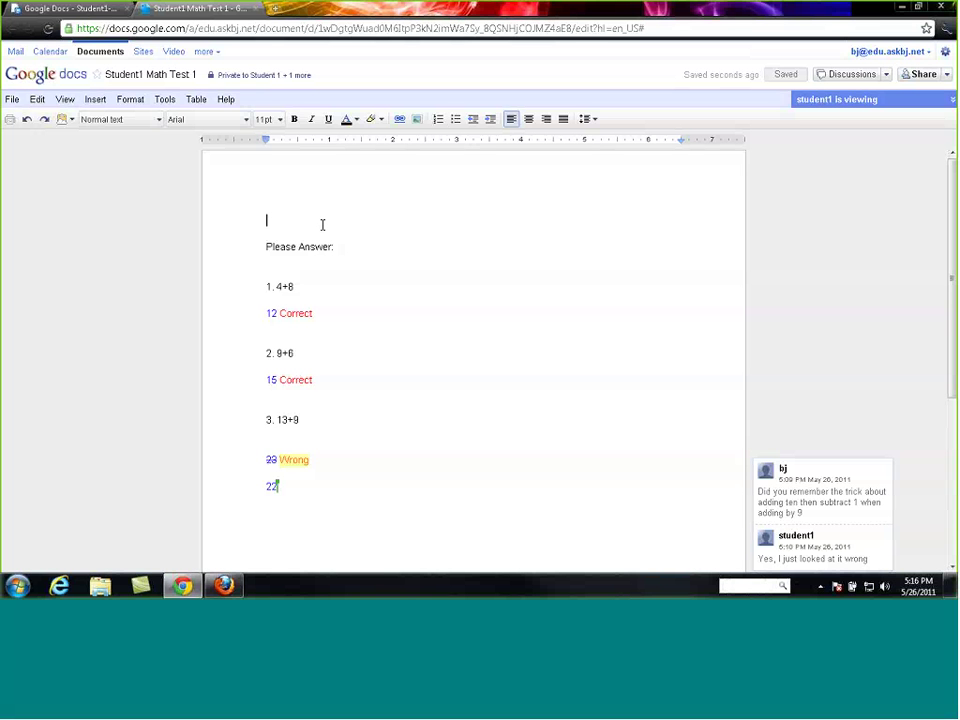
Step: Add "Correct" in red text after the student's new answer 22 to question 3
{"action": "left_click", "coordinate": [329, 486]}
{"action": "type", "text": "Correct"}
{"action": "double_click", "coordinate": [297, 486]}
{"action": "left_click", "coordinate": [349, 119]}
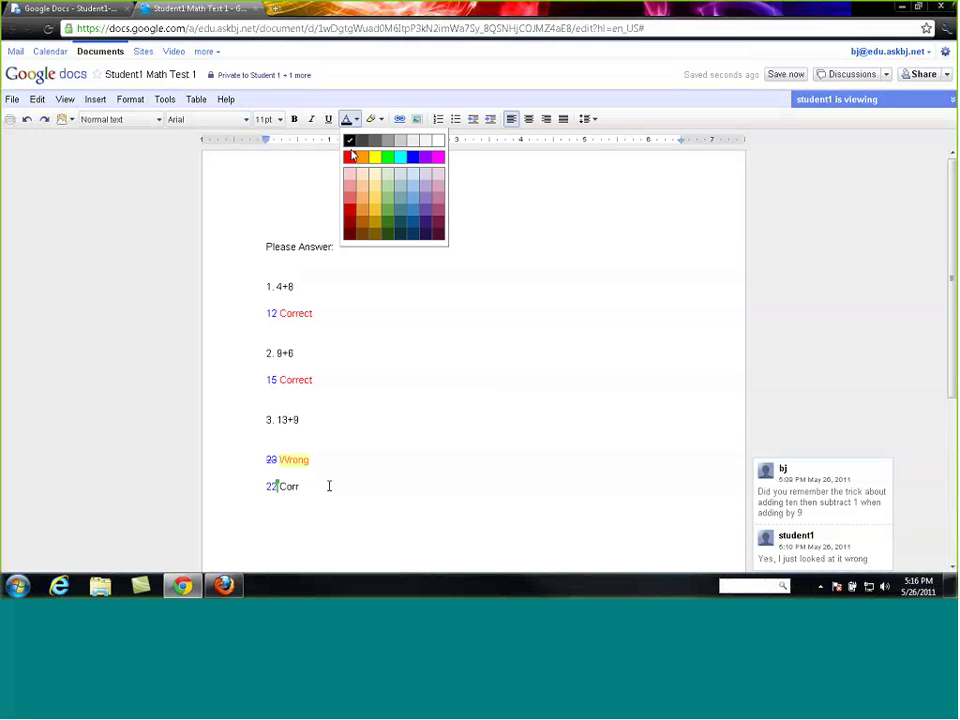
{"action": "left_click", "coordinate": [354, 156]}
Step: Enter "Your Grade:" on the blank line above "Please Answer:"
{"action": "left_click", "coordinate": [390, 205]}
{"action": "type", "text": "Your G"}
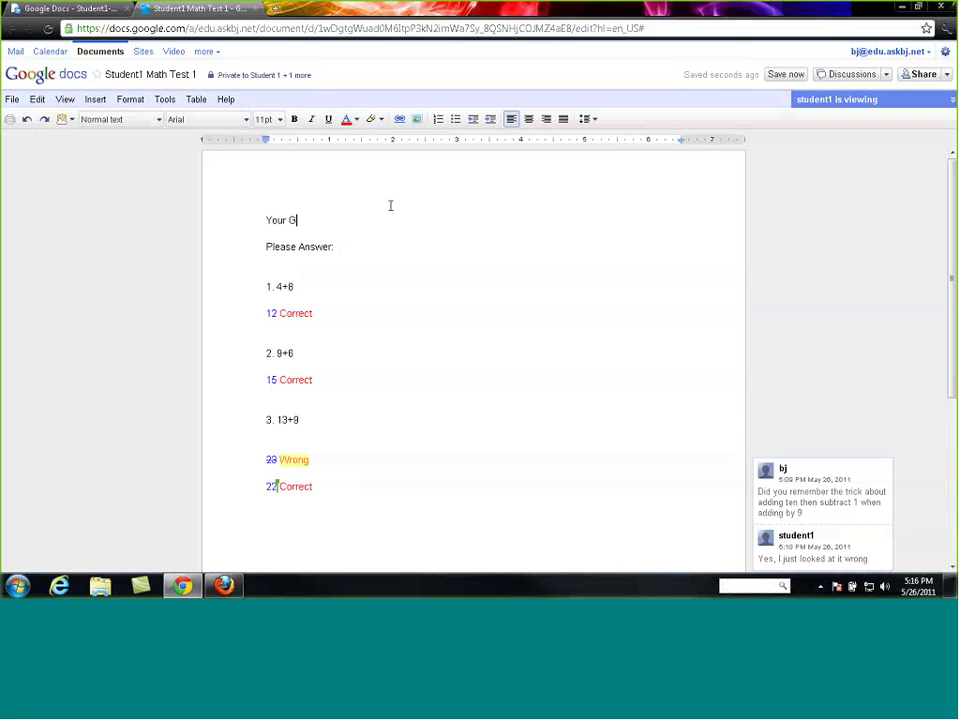
{"action": "type", "text": "rade:"}
Step: Delete the "Your Grade:" text and its leftover blank line above "Please Answer:"
{"action": "triple_click", "coordinate": [324, 217]}
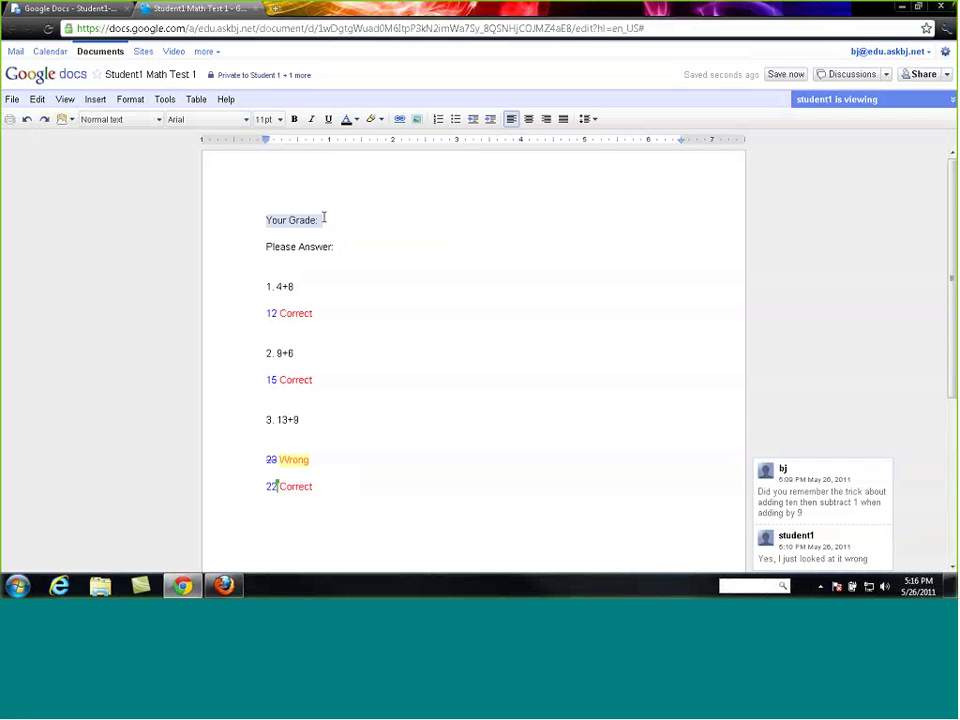
{"action": "left_click", "coordinate": [324, 219]}
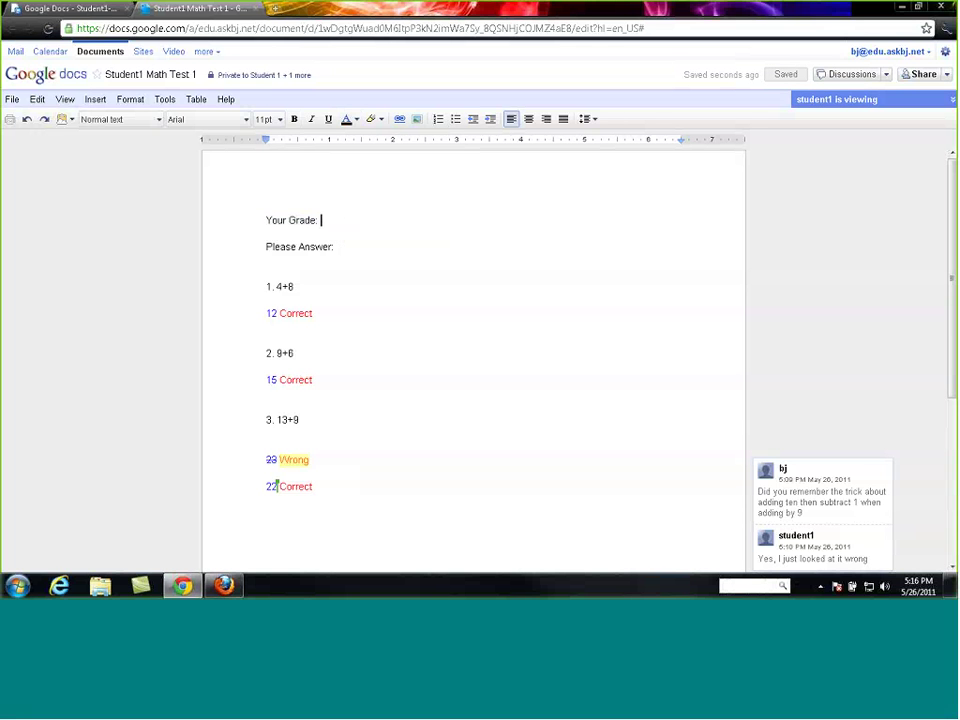
{"action": "left_click_drag", "start_coordinate": [375, 227], "coordinate": [268, 220]}
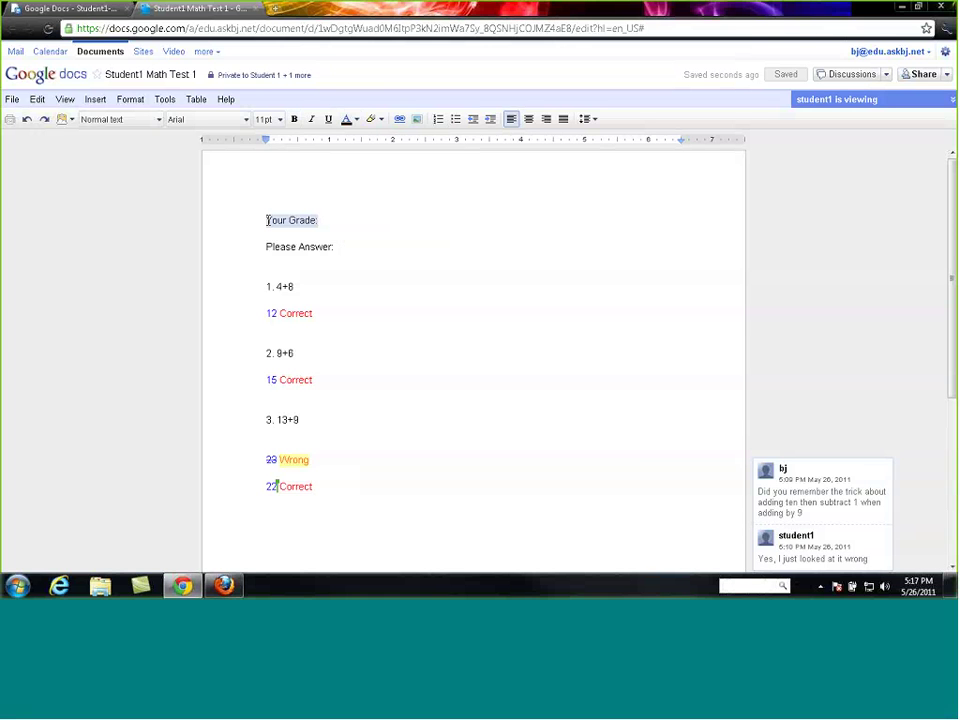
{"action": "key", "text": "BackSpace"}
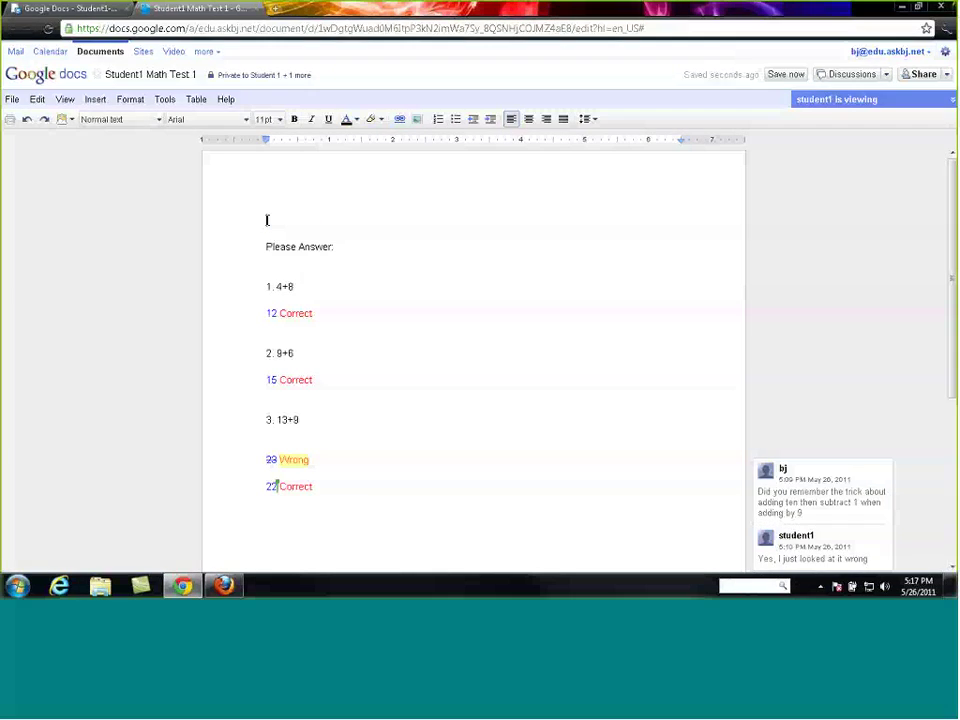
{"action": "key", "text": "Down"}
{"action": "key", "text": "BackSpace"}
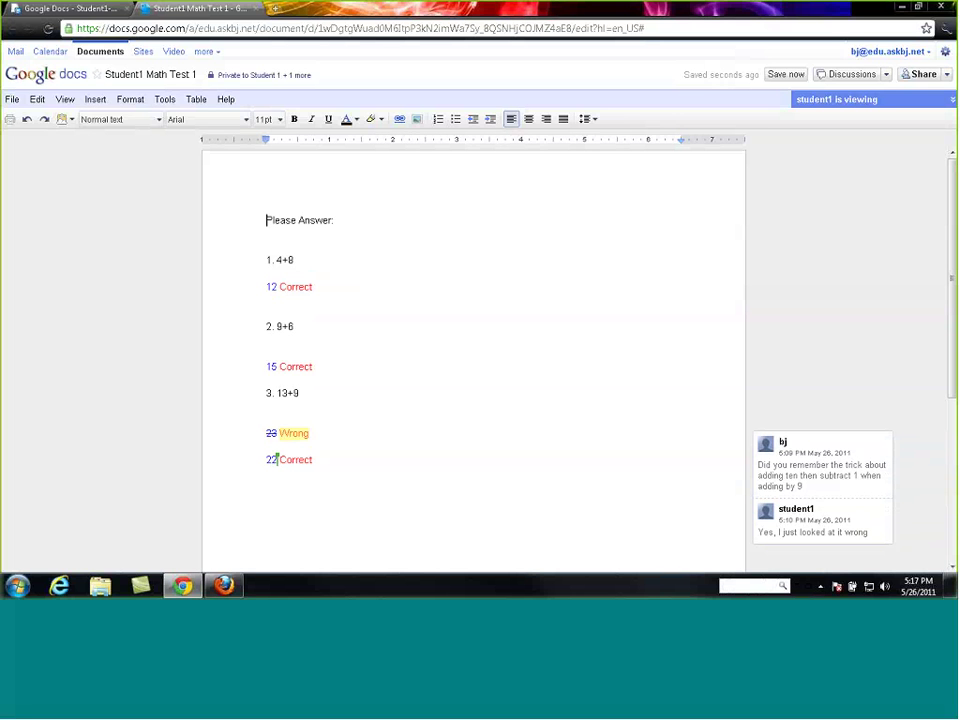
Step: Post a comment reading "Your Grade is: 95" on the word "Please" at the start of the test
{"action": "left_click", "coordinate": [104, 103]}
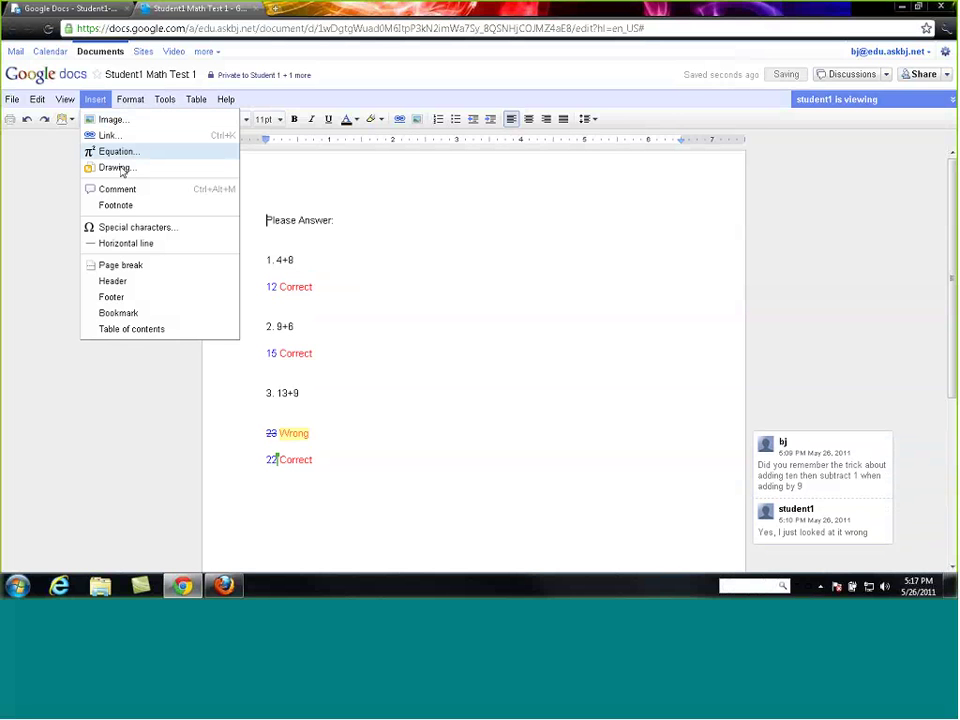
{"action": "left_click", "coordinate": [118, 190]}
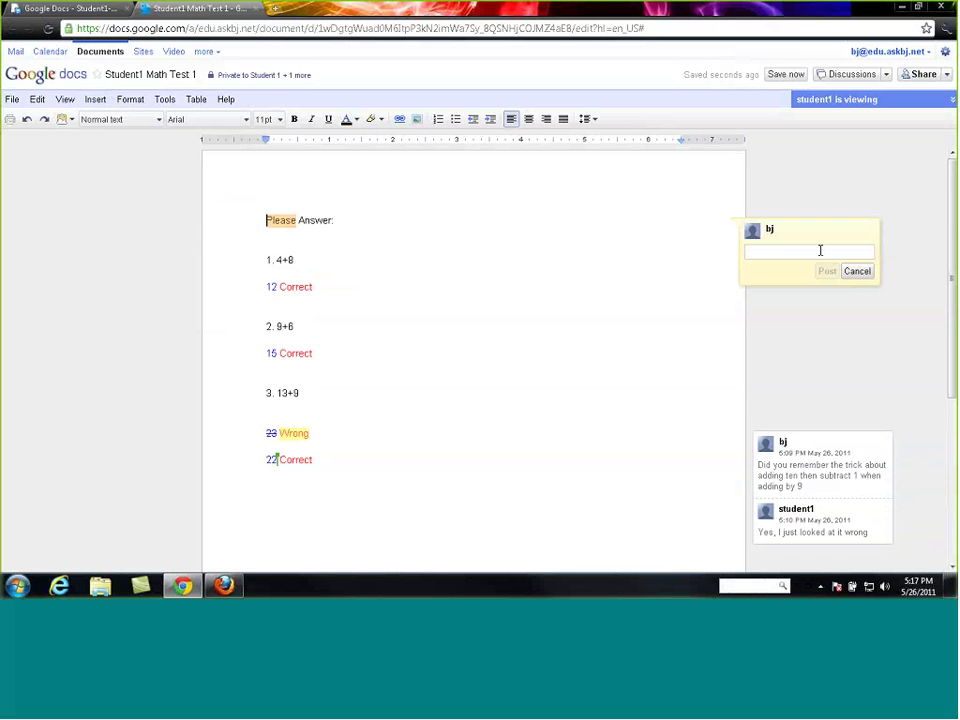
{"action": "type", "text": "Your Grade is"}
{"action": "key", "text": "BackSpace"}
{"action": "type", "text": ": 95"}
{"action": "left_click", "coordinate": [829, 271]}
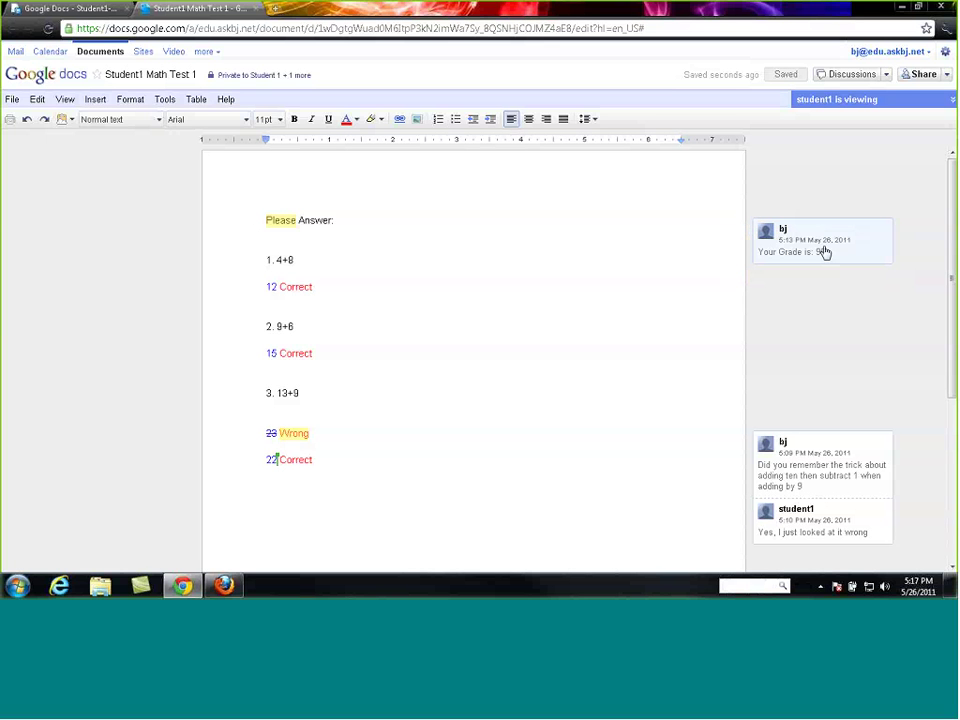
Step: Review the comment thread attached to "Wrong" under question 3, including the student's reply
{"action": "left_click", "coordinate": [846, 518]}
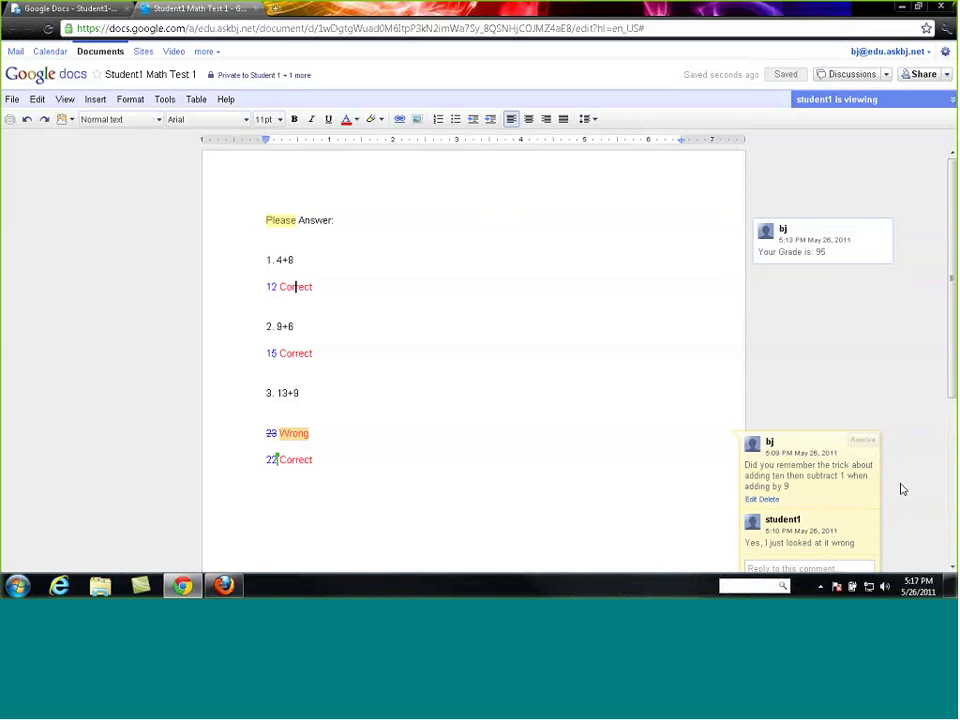
{"action": "scroll", "coordinate": [902, 488], "scroll_direction": "down", "scroll_amount": 3}
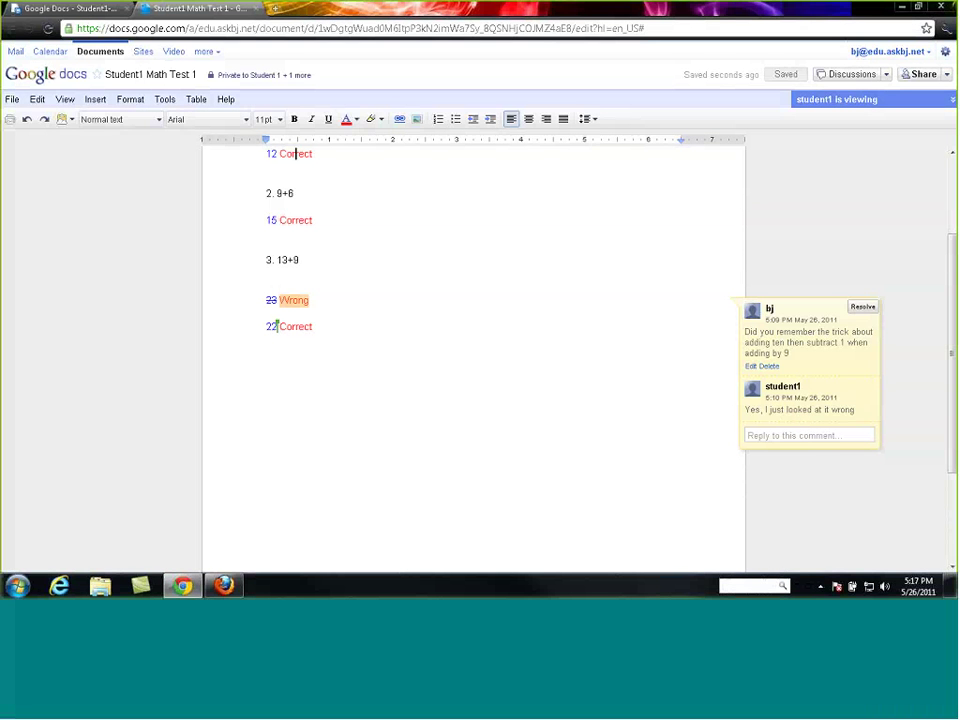
{"action": "scroll", "coordinate": [562, 389], "scroll_direction": "up", "scroll_amount": 3}
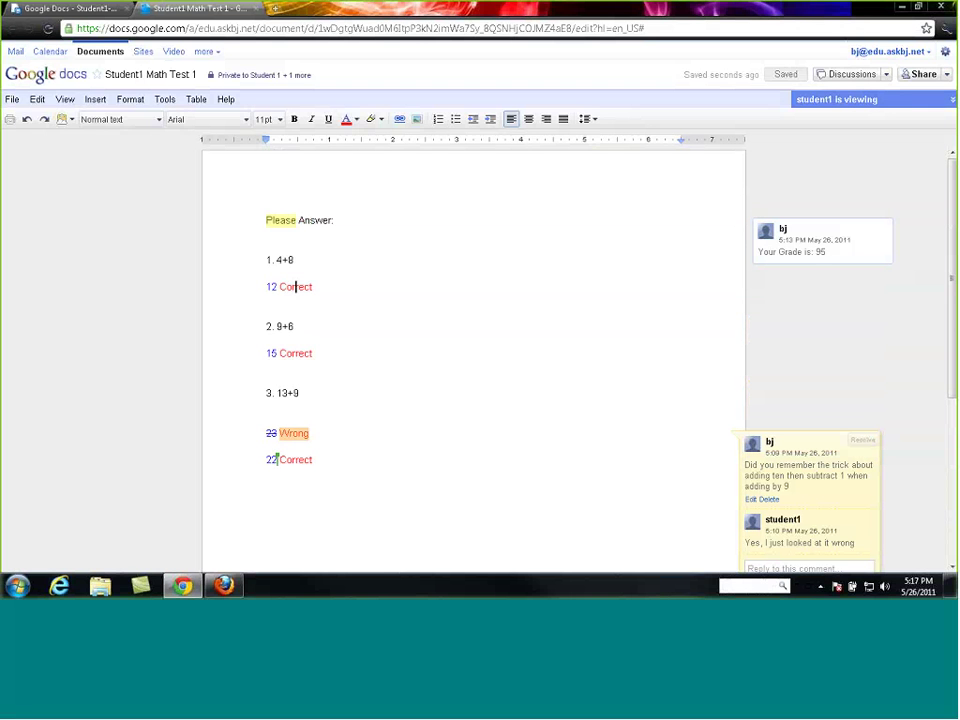
Step: Switch to the student's document in Firefox and start a reply to the teacher's grade comment
{"action": "left_click", "coordinate": [901, 7]}
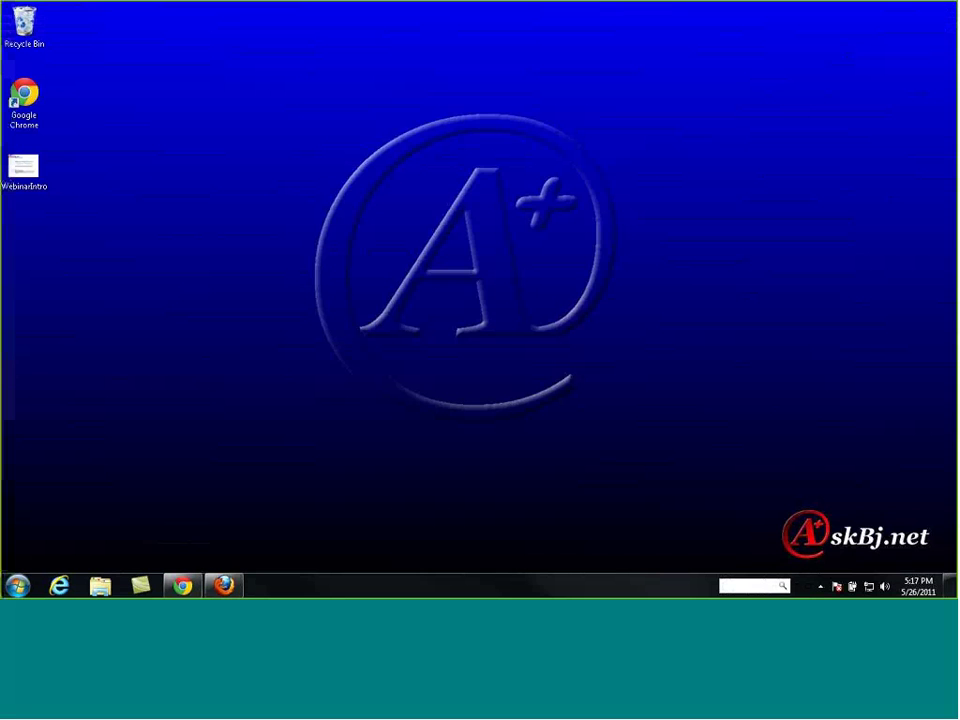
{"action": "left_click", "coordinate": [238, 590]}
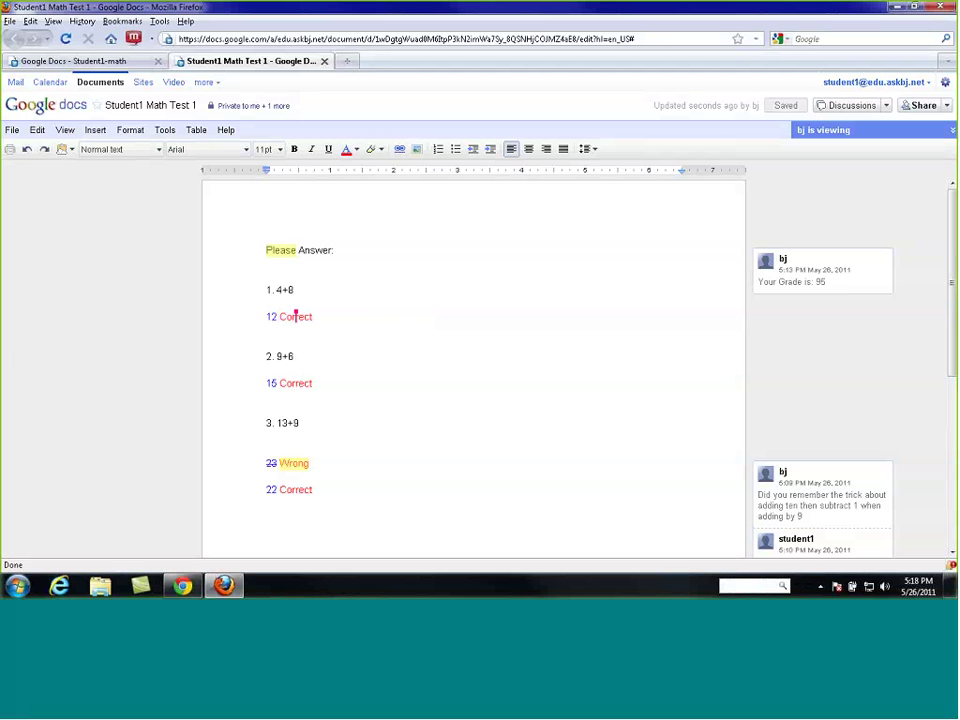
{"action": "left_click", "coordinate": [840, 282]}
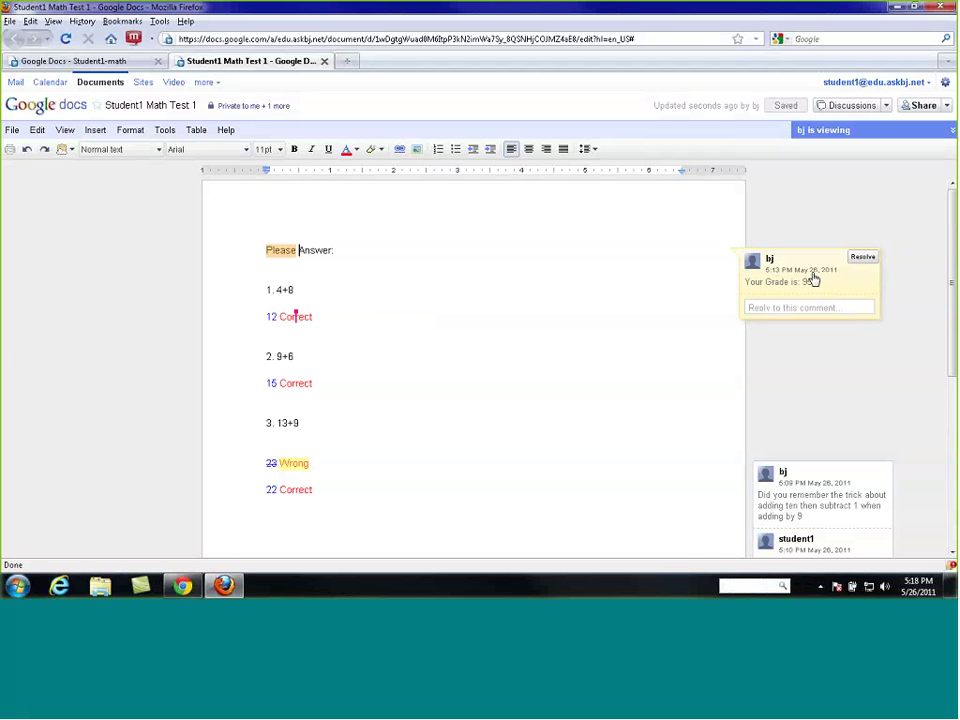
{"action": "left_click", "coordinate": [833, 296]}
{"action": "left_click", "coordinate": [784, 377]}
{"action": "left_click", "coordinate": [774, 305]}
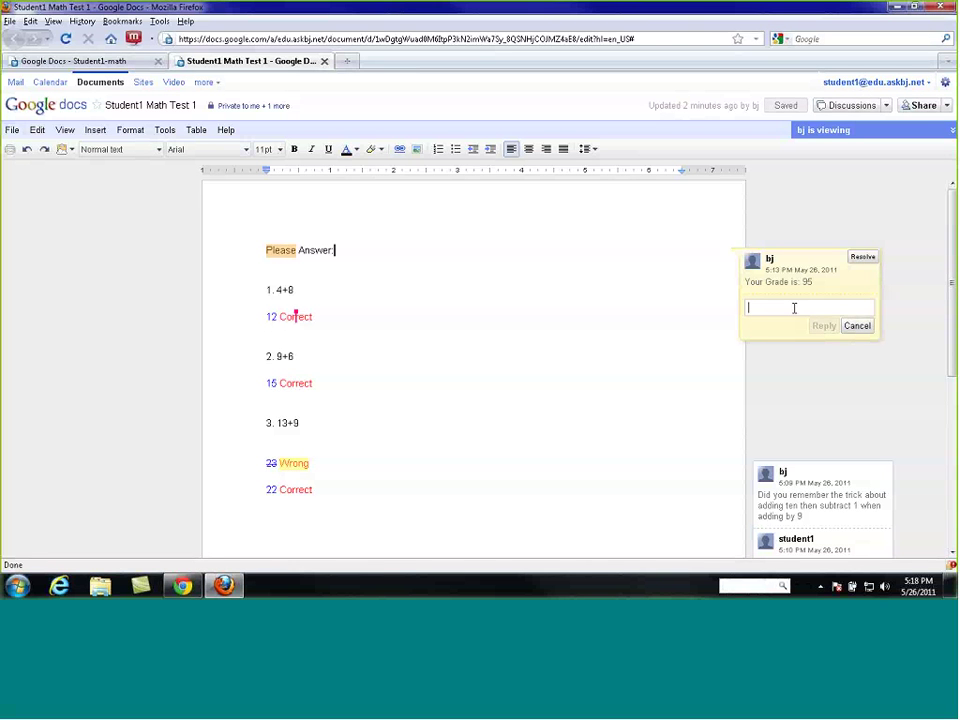
{"action": "type", "text": "I thought"}
{"action": "key", "text": "BackSpace"}
{"action": "key", "text": "BackSpace"}
{"action": "key", "text": "BackSpace"}
{"action": "key", "text": "BackSpace"}
{"action": "key", "text": "BackSpace"}
{"action": "key", "text": "BackSpace"}
{"action": "key", "text": "BackSpace"}
{"action": "key", "text": "BackSpace"}
{"action": "key", "text": "BackSpace"}
{"action": "key", "text": "BackSpace"}
Step: Reply to the grade comment with "Shouldn't I have gotten a 100 since question 3 was bonus", correcting the spelling of "bonus"
{"action": "type", "text": "Shouldn't I have gotten a 100 since "}
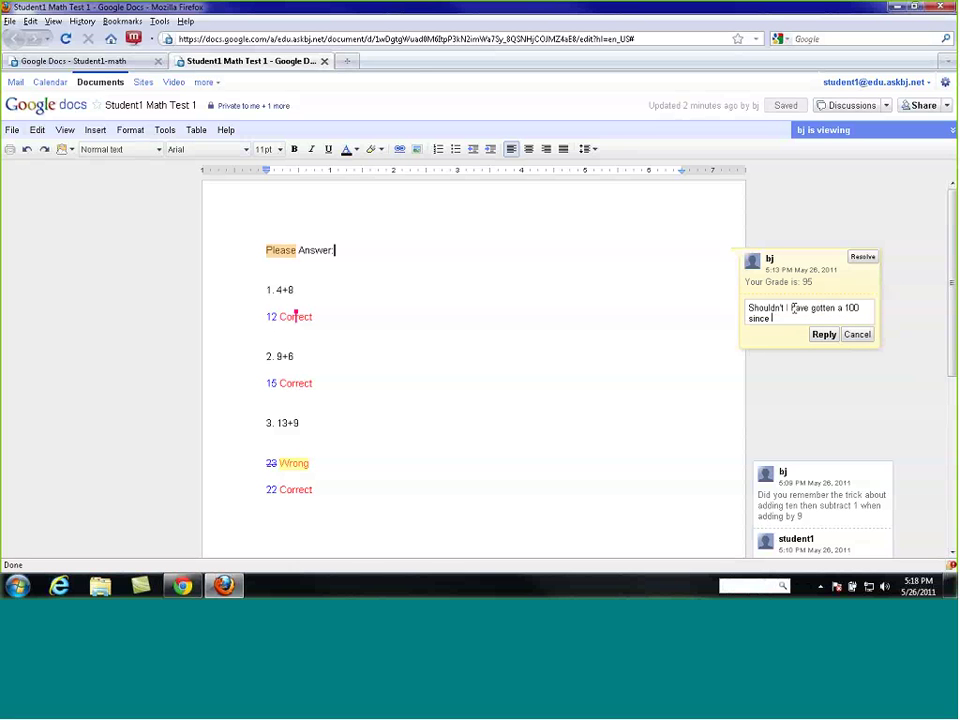
{"action": "type", "text": "question 3 was bunus"}
{"action": "key", "text": "Return"}
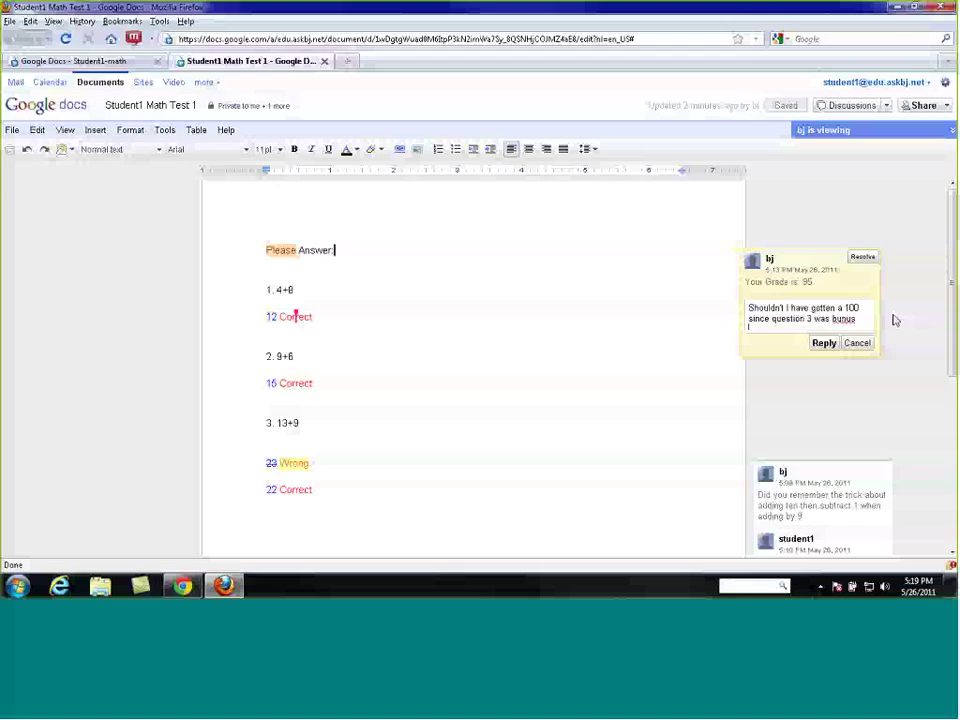
{"action": "right_click", "coordinate": [845, 319]}
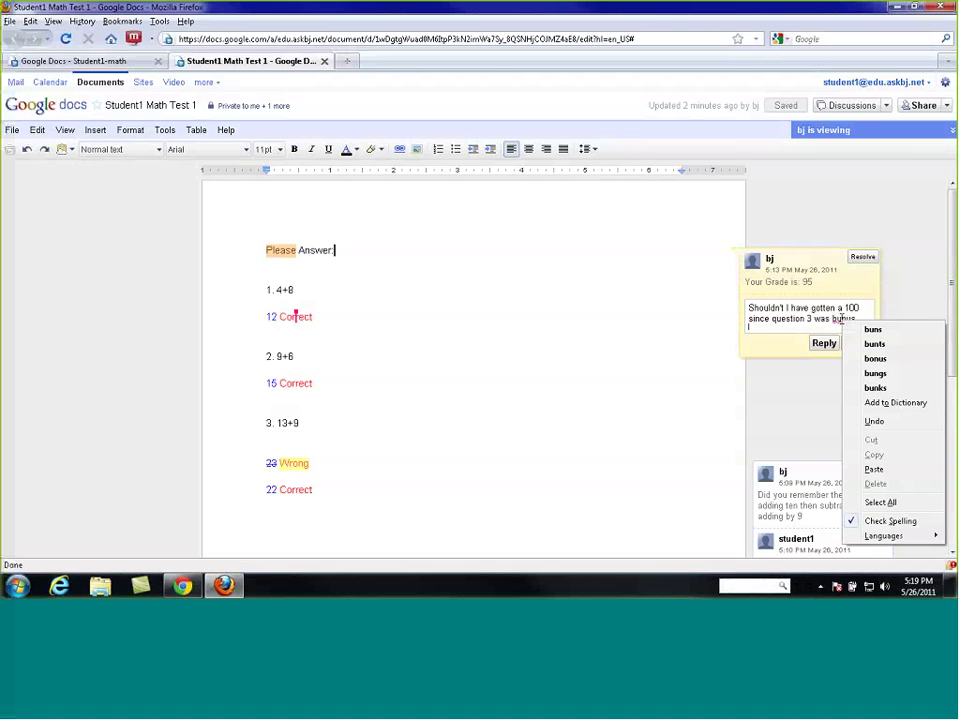
{"action": "left_click", "coordinate": [876, 358]}
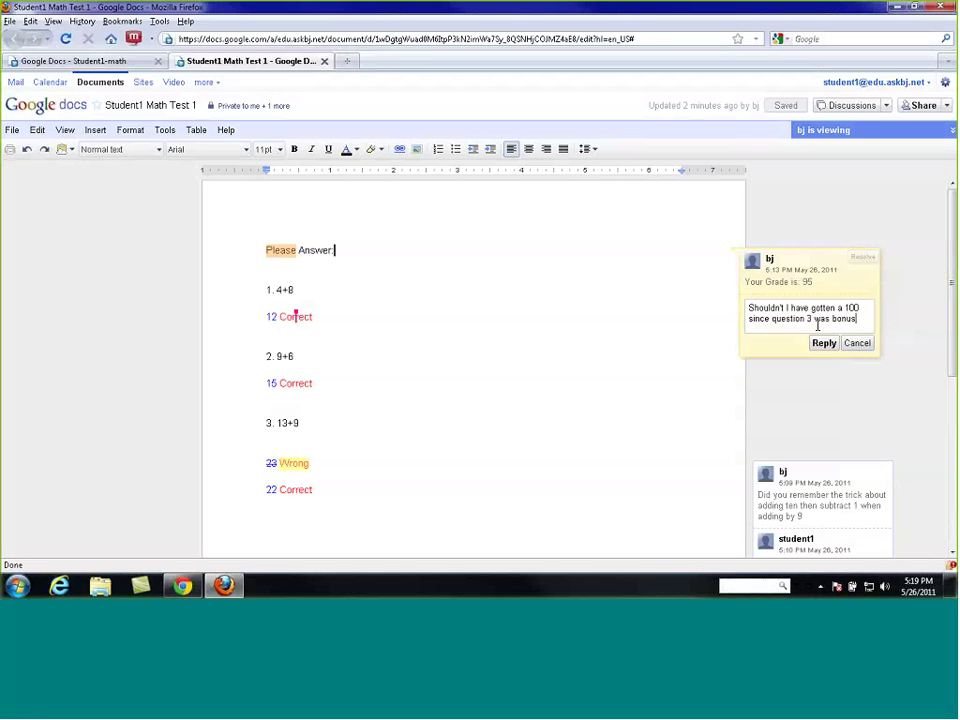
{"action": "left_click", "coordinate": [825, 344]}
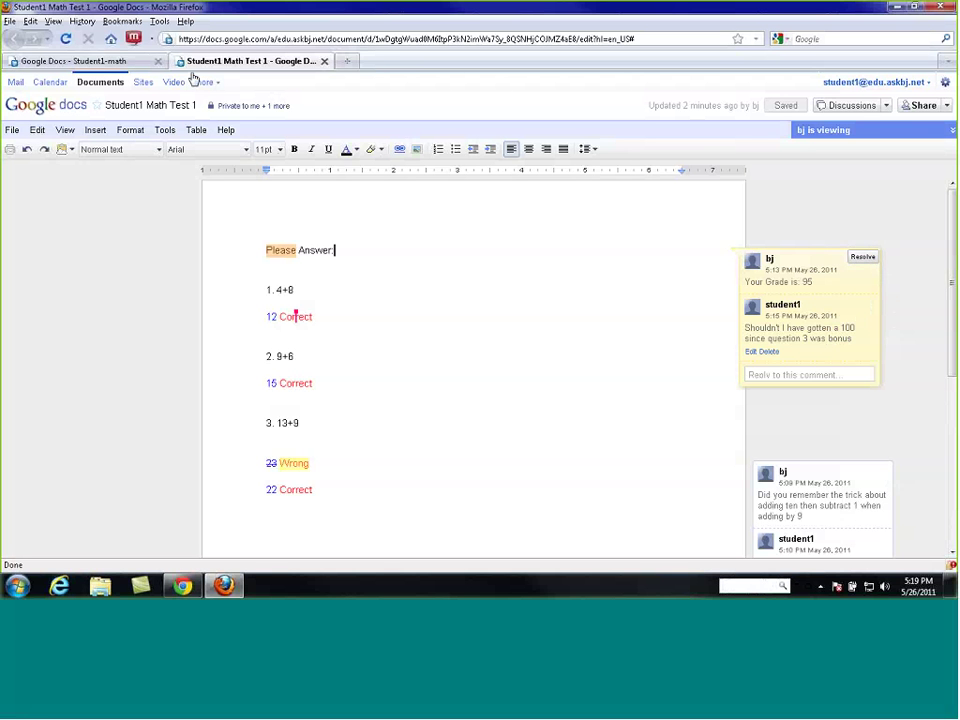
Step: Switch back to the teacher's document in Chrome and reply "Thank you, yes your grade is a 100" to the student's grade question
{"action": "left_click", "coordinate": [165, 131]}
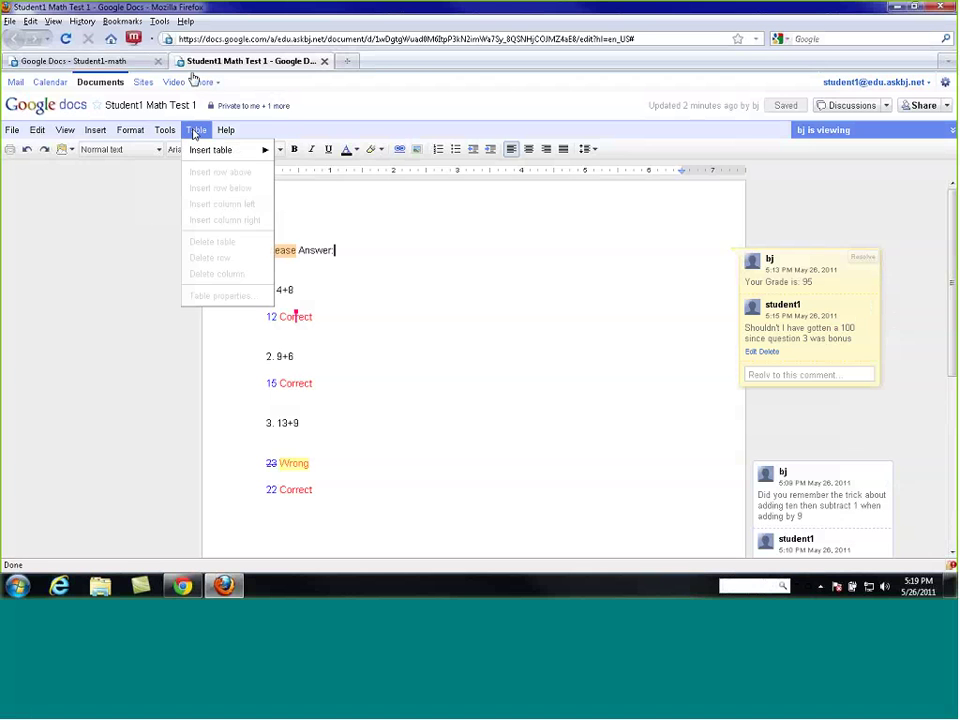
{"action": "left_click", "coordinate": [277, 132]}
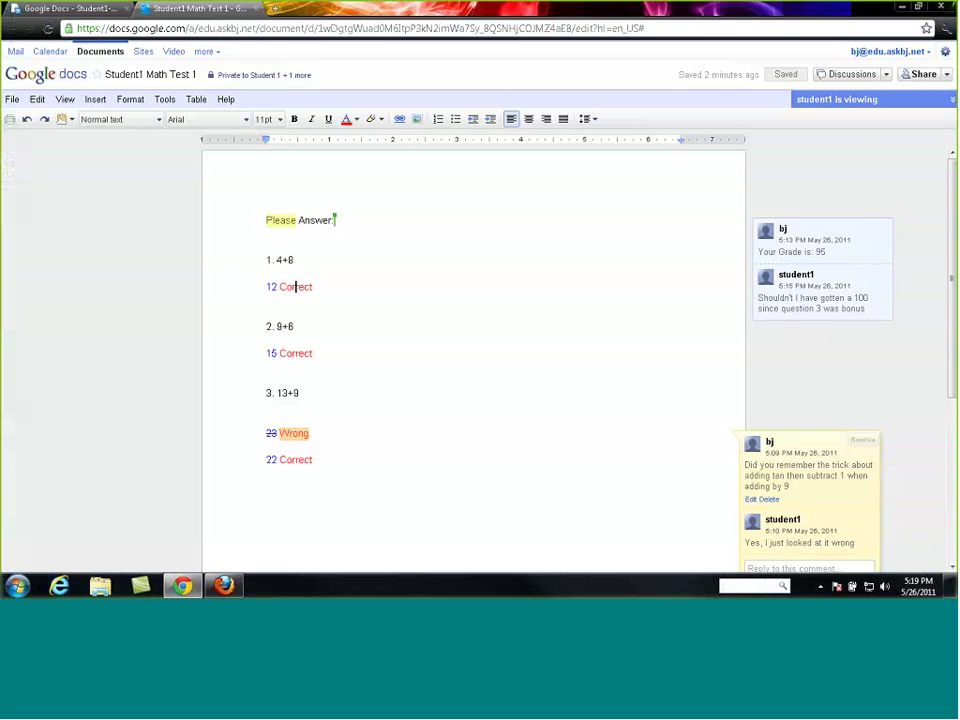
{"action": "left_click", "coordinate": [864, 253]}
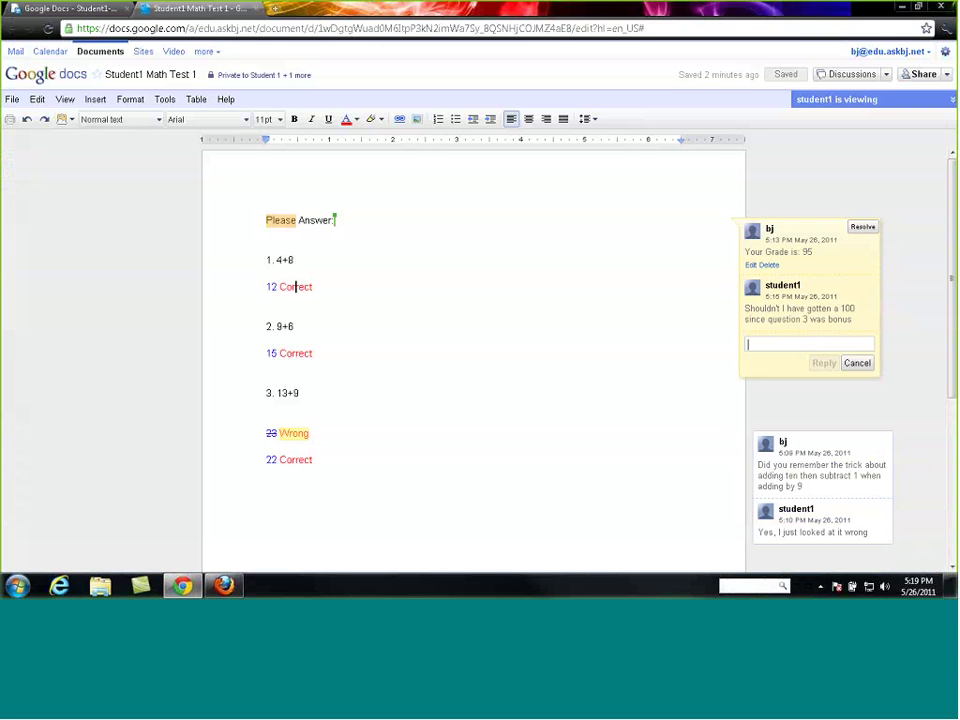
{"action": "type", "text": "Than"}
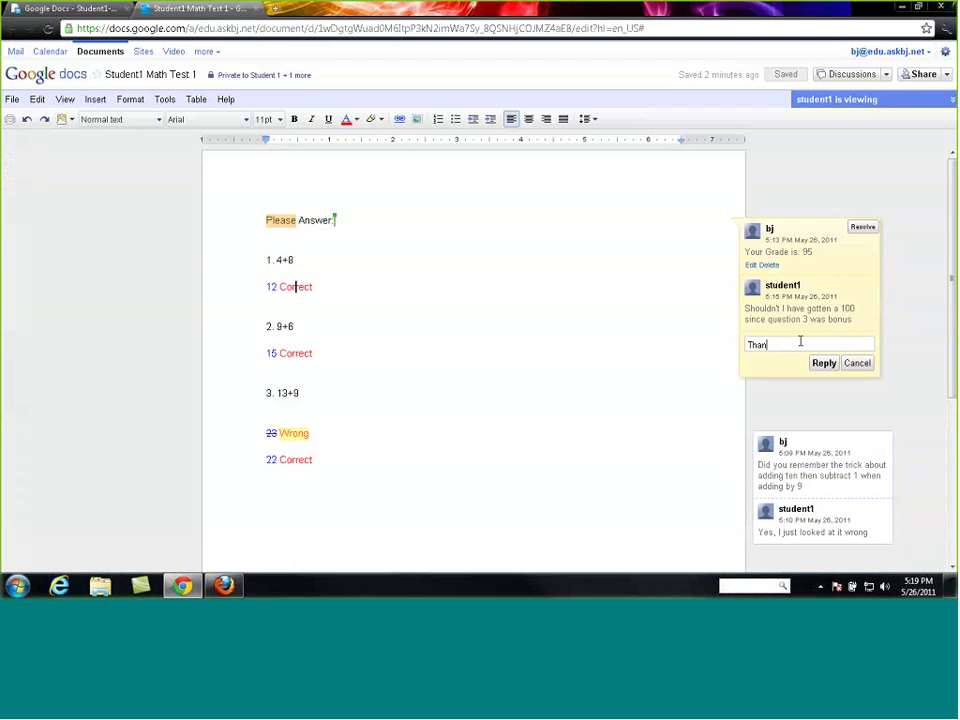
{"action": "type", "text": "k you, yes your grade is a 100"}
{"action": "key", "text": "Return"}
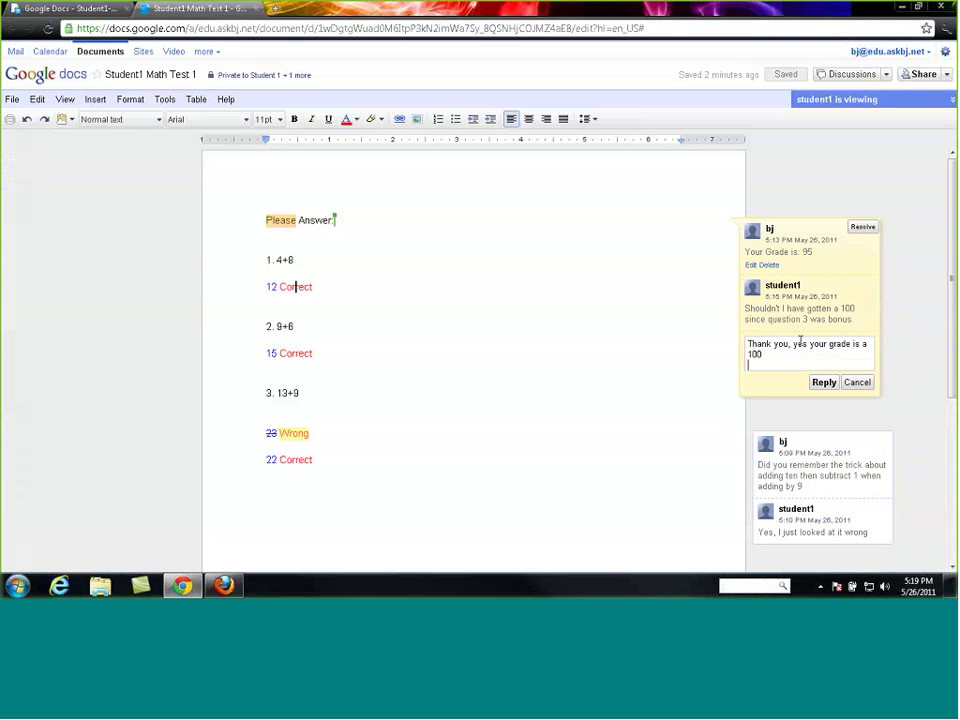
{"action": "left_click", "coordinate": [824, 383]}
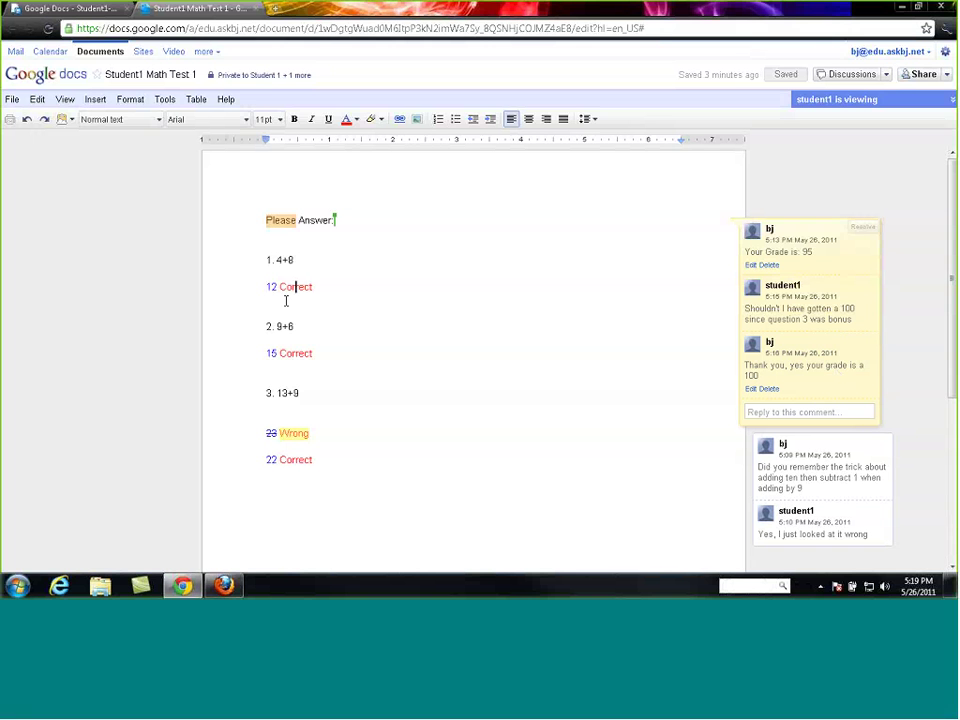
{"action": "left_click", "coordinate": [257, 9]}
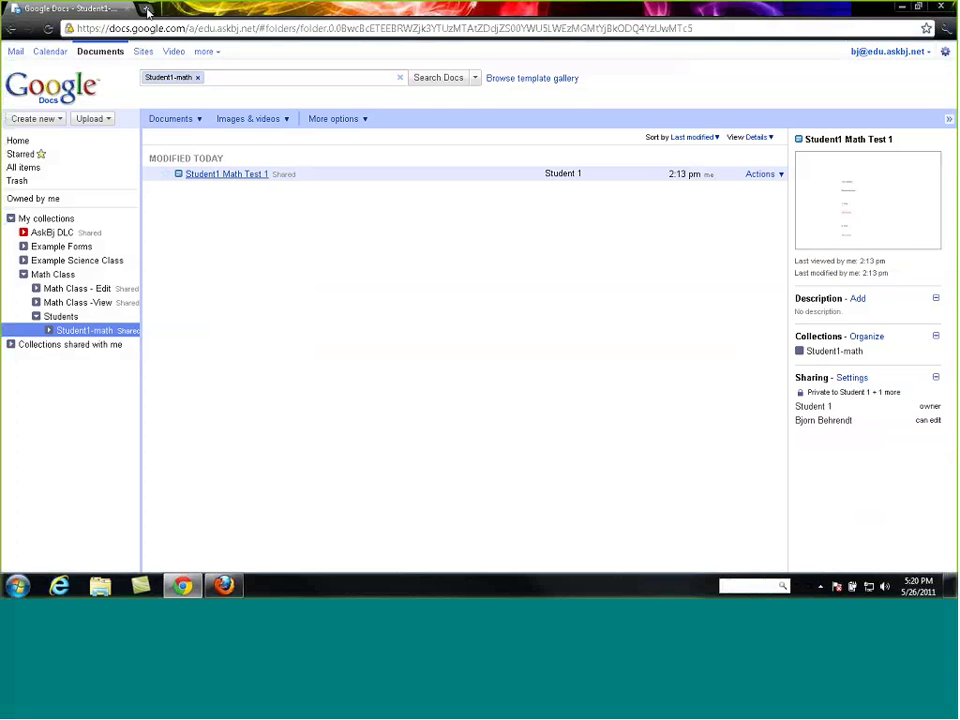
{"action": "left_click", "coordinate": [147, 10]}
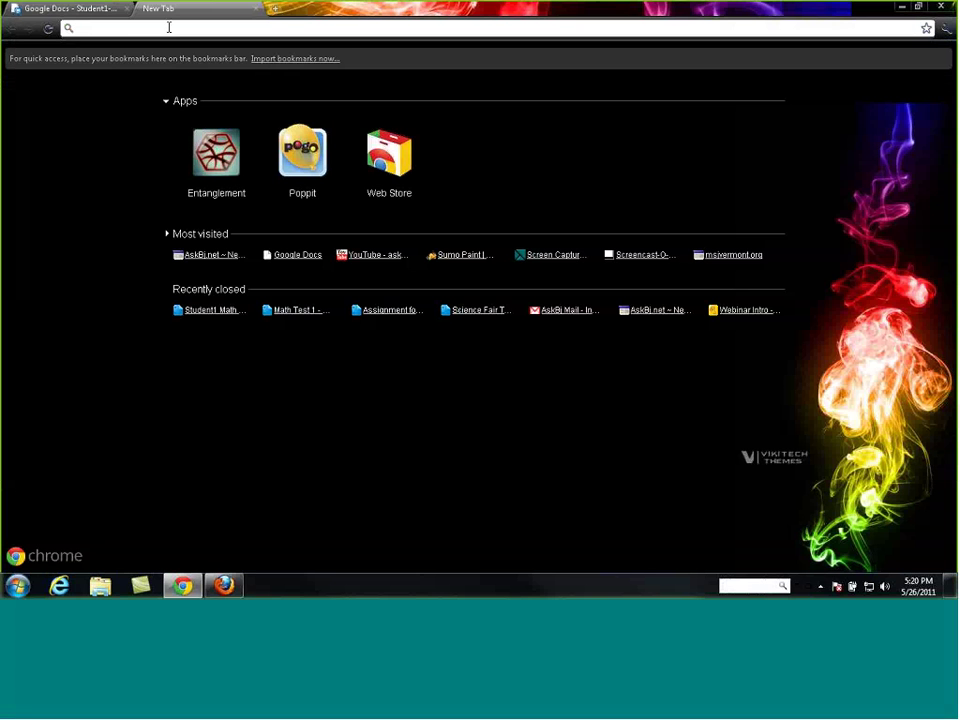
{"action": "type", "text": "ww"}
{"action": "key", "text": "Return"}
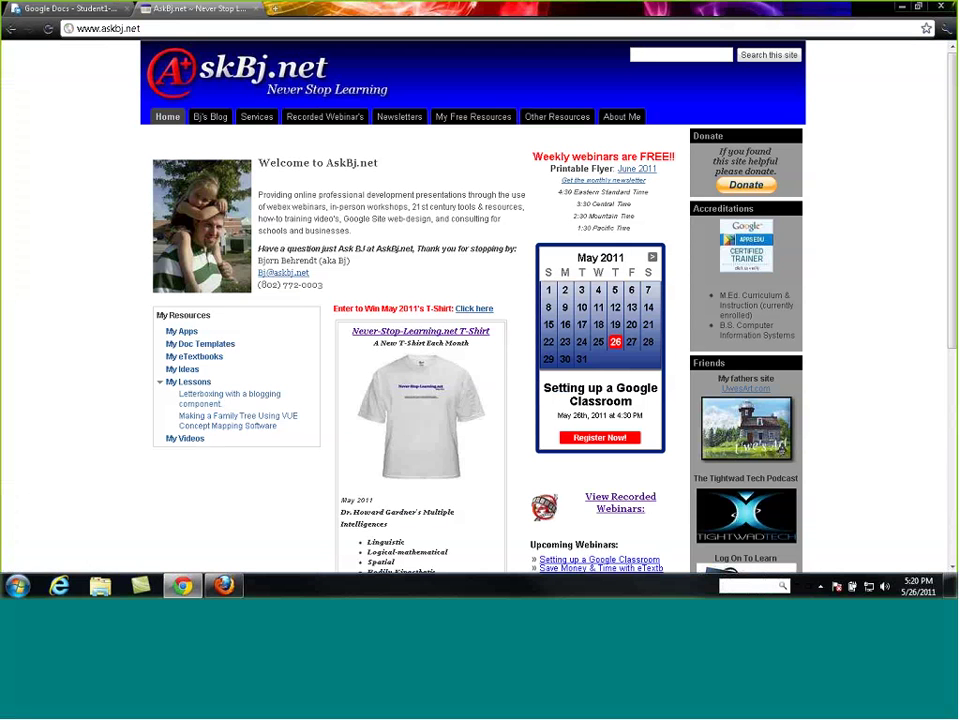
Step: Open the site's Recorded Webinar's page and look through the free and paid recordings
{"action": "left_click", "coordinate": [317, 118]}
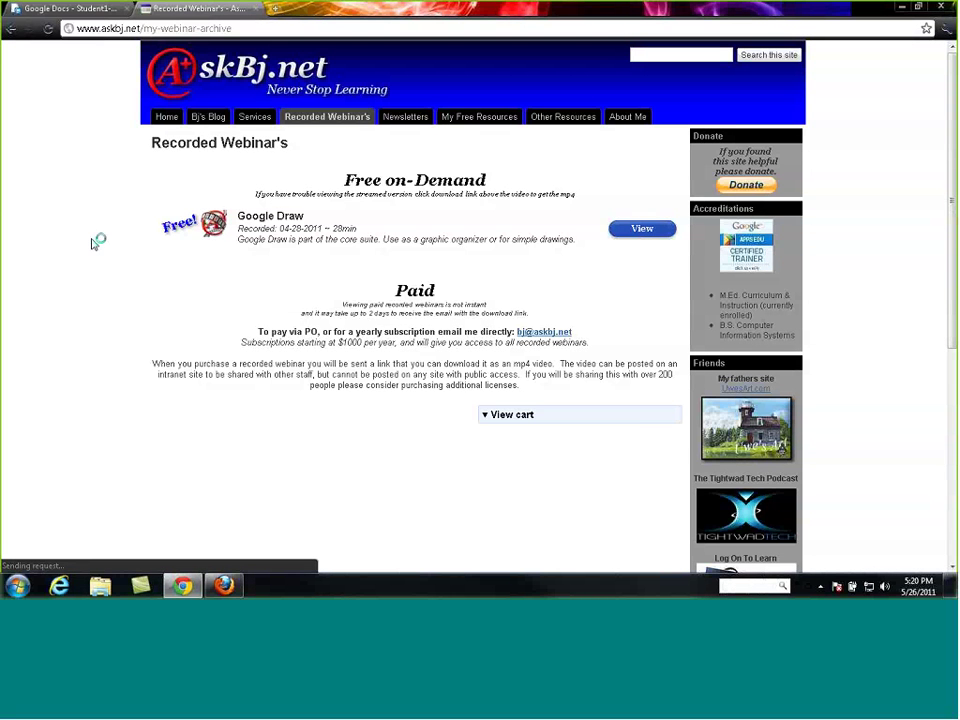
{"action": "scroll", "coordinate": [103, 246], "scroll_direction": "down", "scroll_amount": 2}
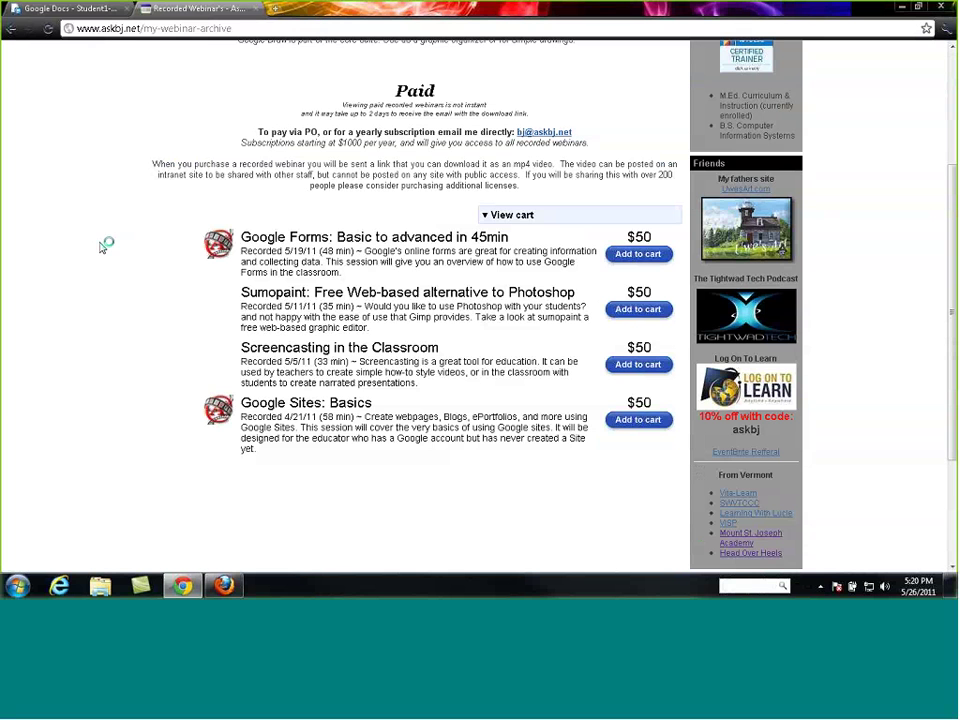
{"action": "scroll", "coordinate": [111, 240], "scroll_direction": "up", "scroll_amount": 2}
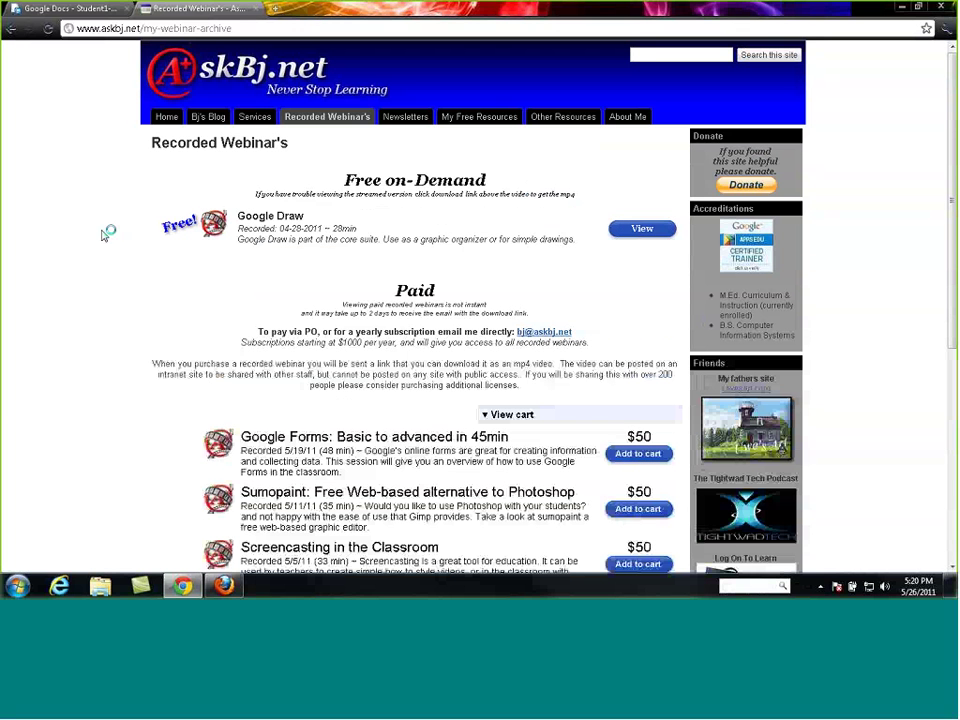